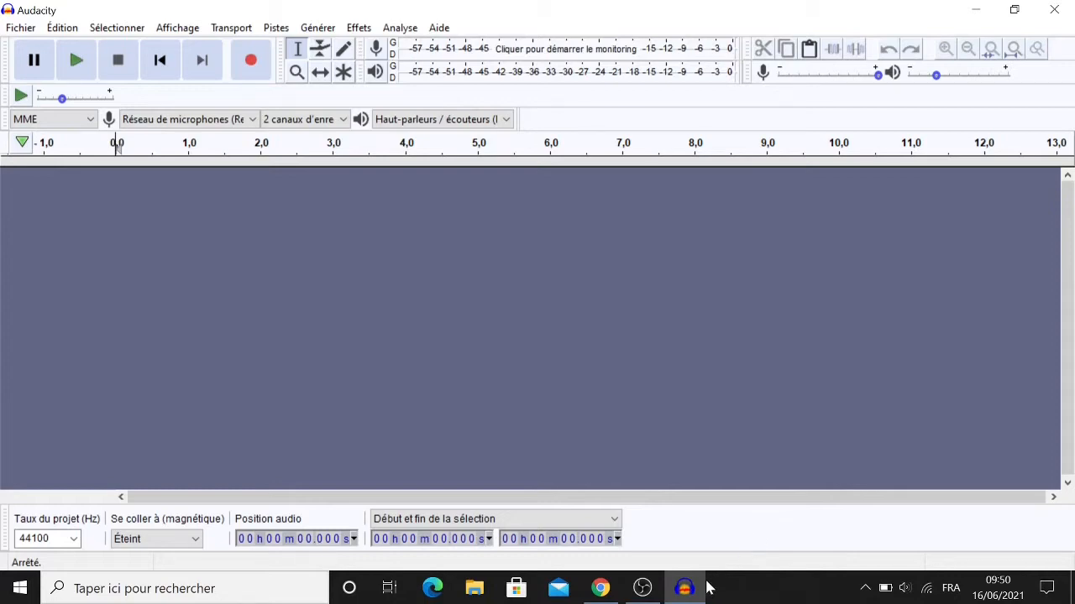
Step: Switch to Chrome, open the audacity.fr site from the search results and find its operating system download options
click(603, 592)
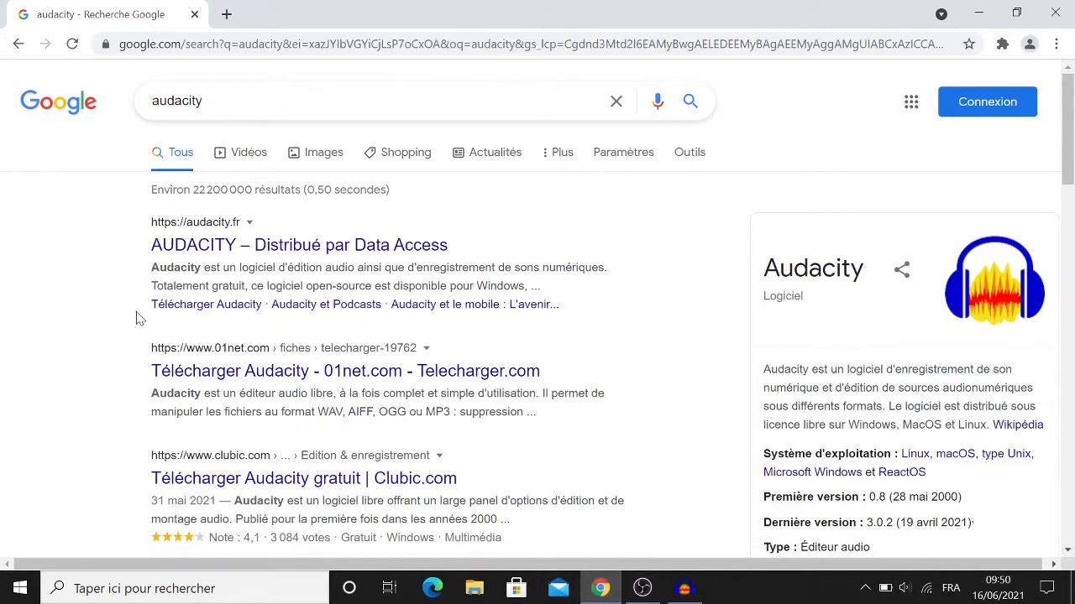
click(201, 243)
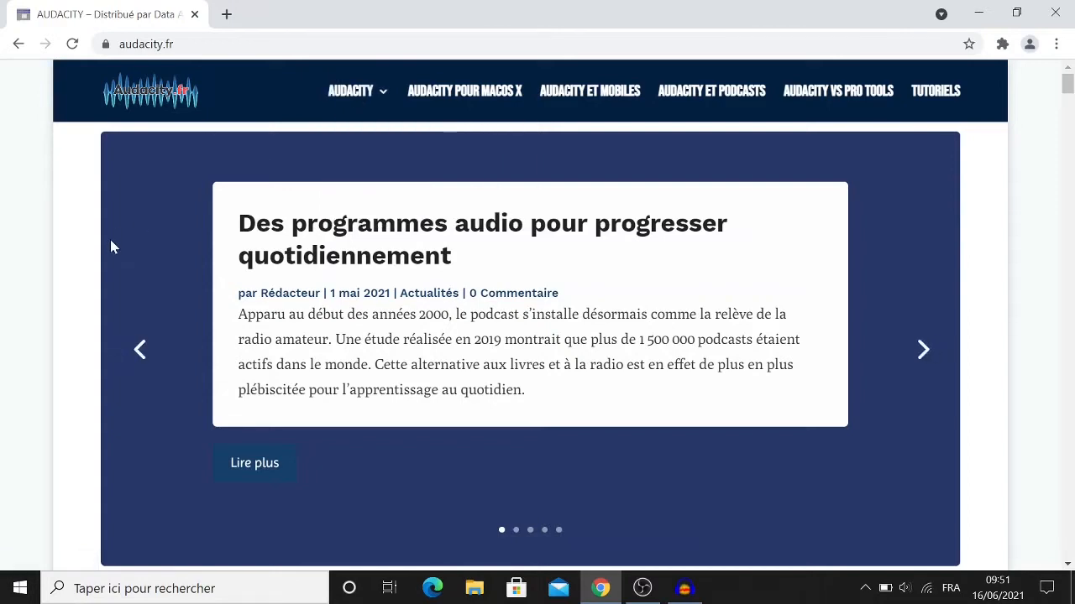
scroll(112, 243, down, 5)
scroll(110, 239, down, 1)
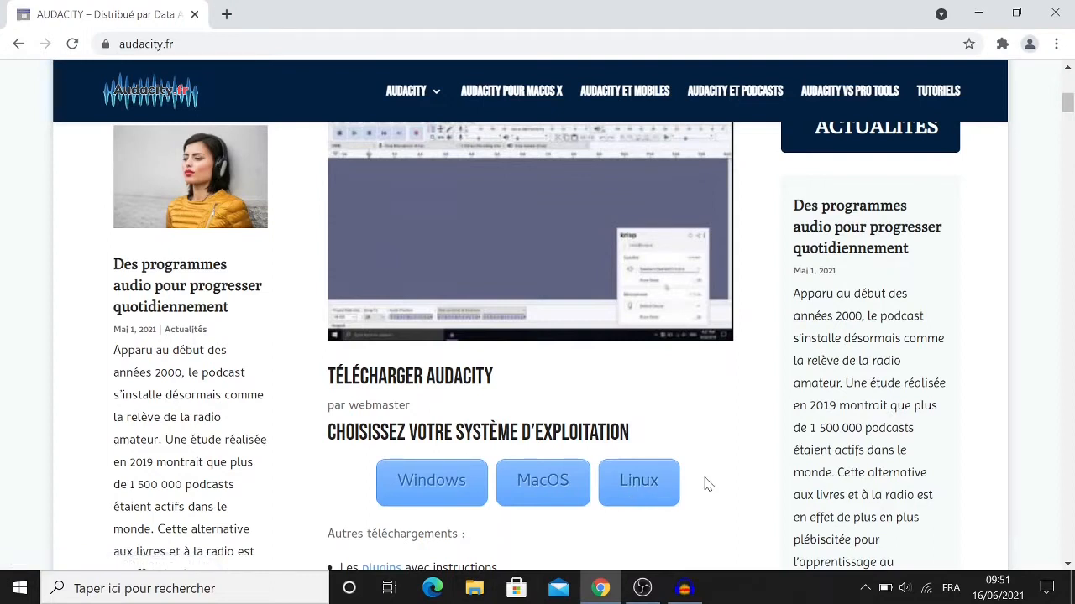
Step: Minimize the browser and Audacity windows to reach the desktop and bring Audacity back up
click(978, 13)
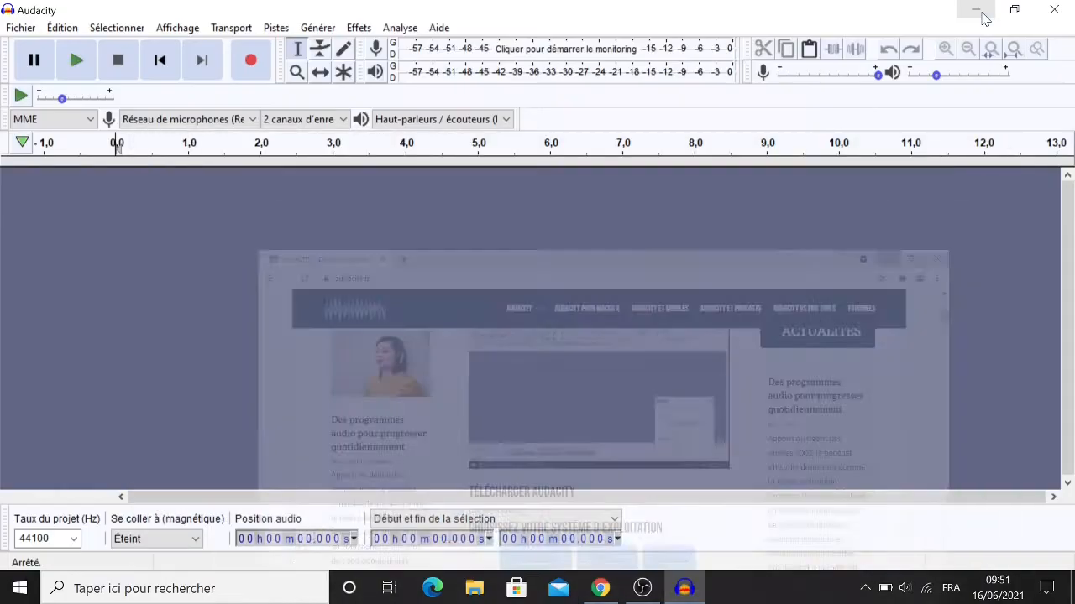
click(979, 11)
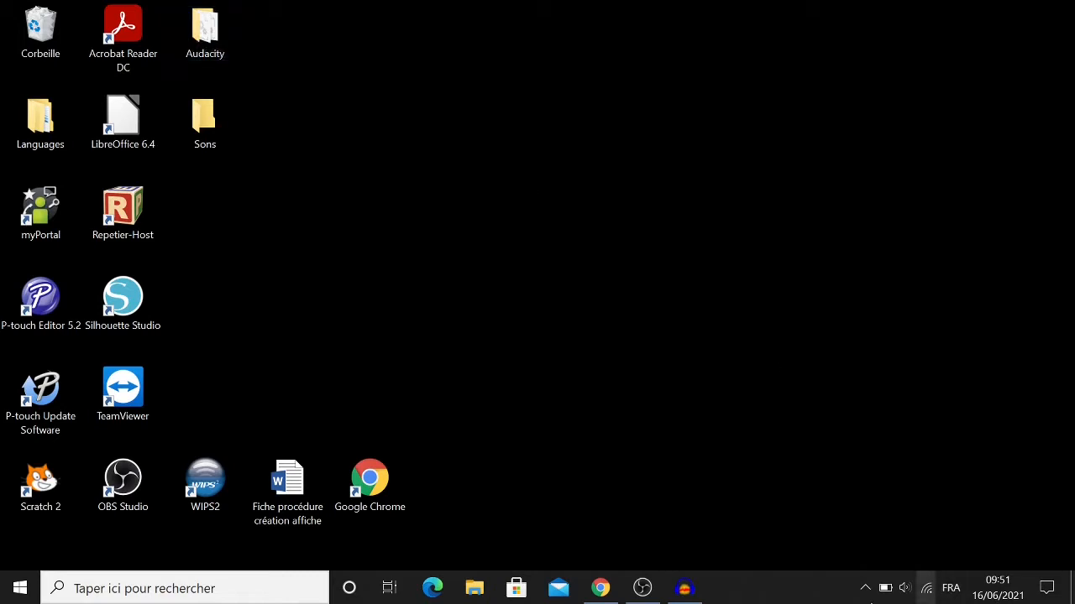
mouse_move(700, 595)
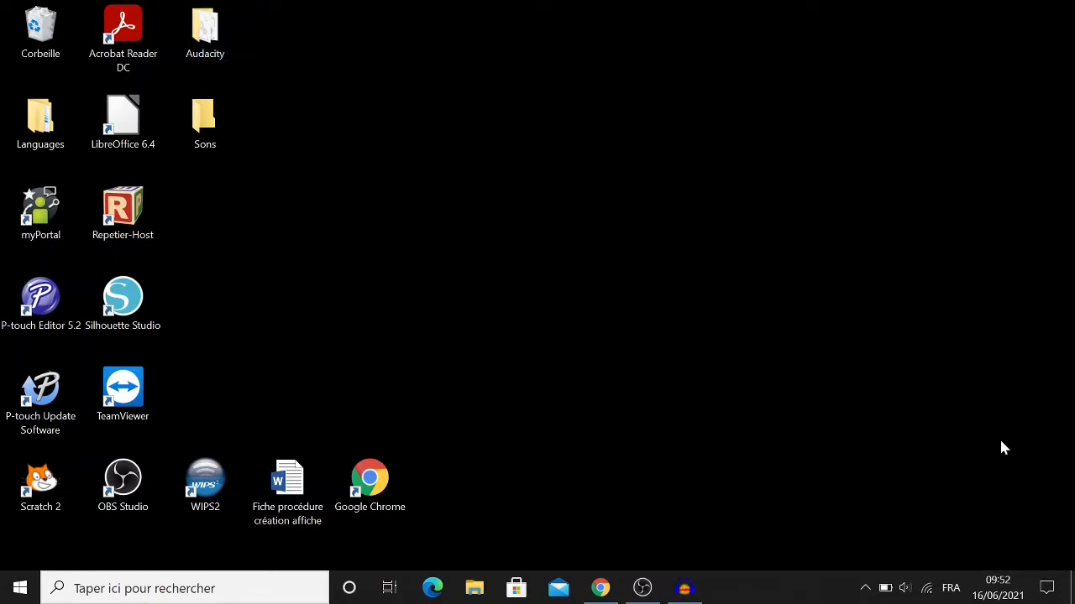
click(684, 590)
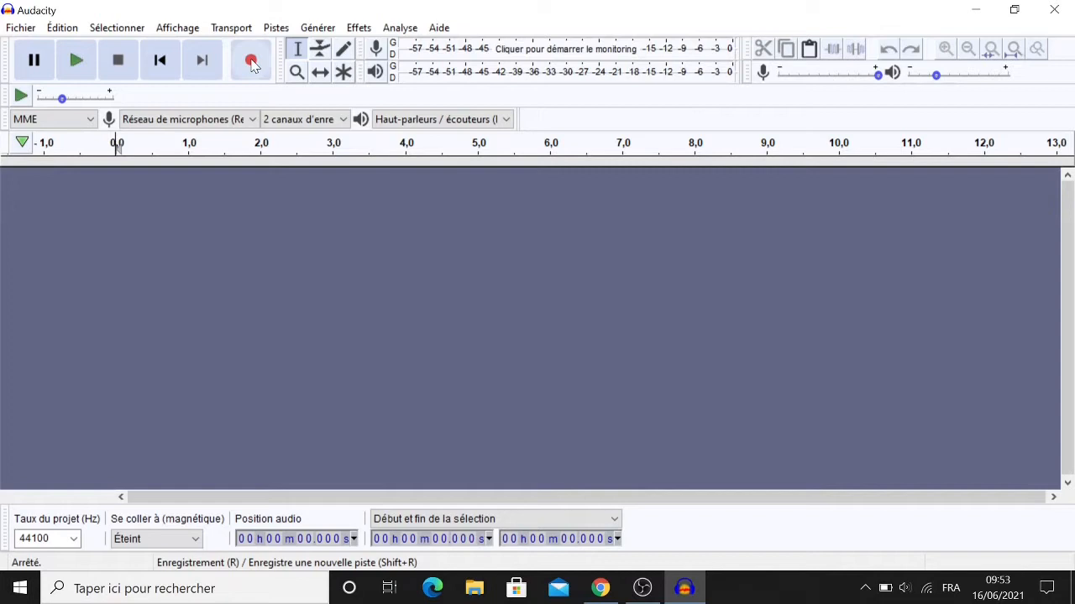
Step: Record about 11.7 seconds of speech from the microphone on a new stereo track
click(251, 61)
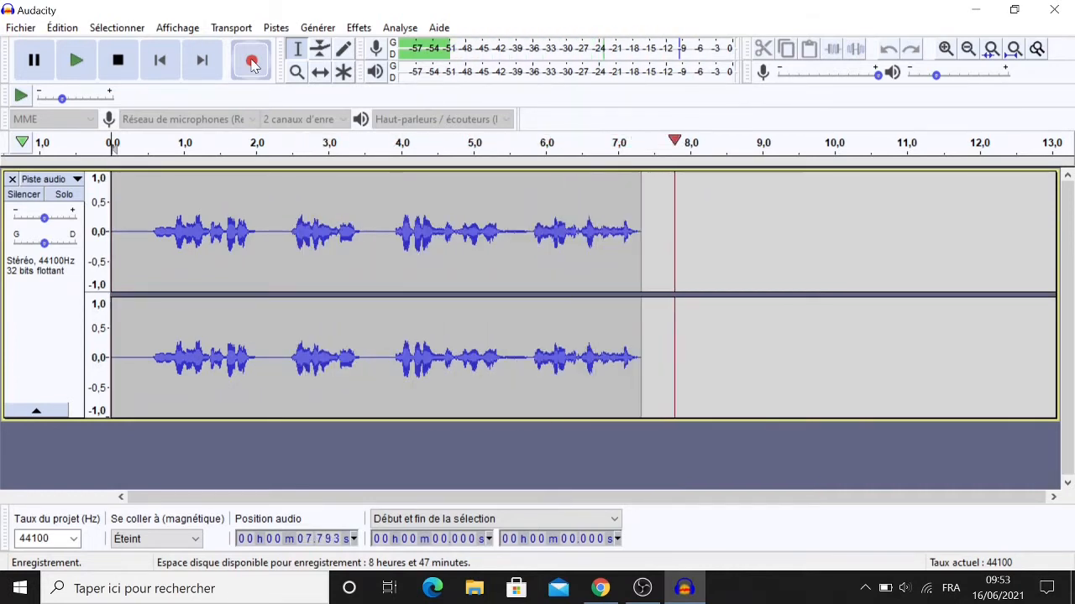
click(119, 61)
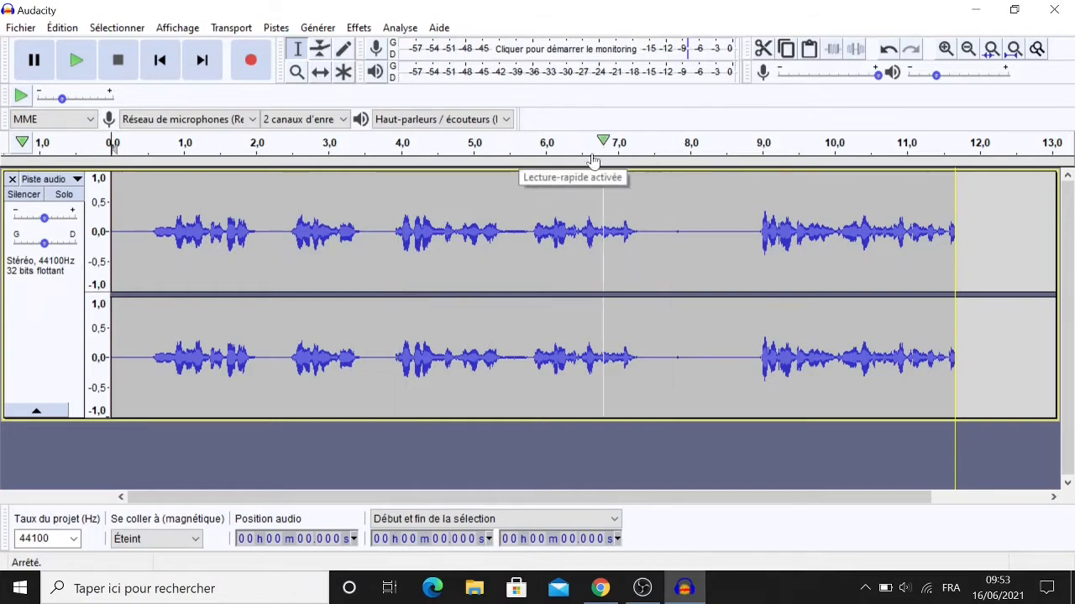
Step: Cut the short silence between 2.084 s and 2.299 s out of the recording
click(945, 49)
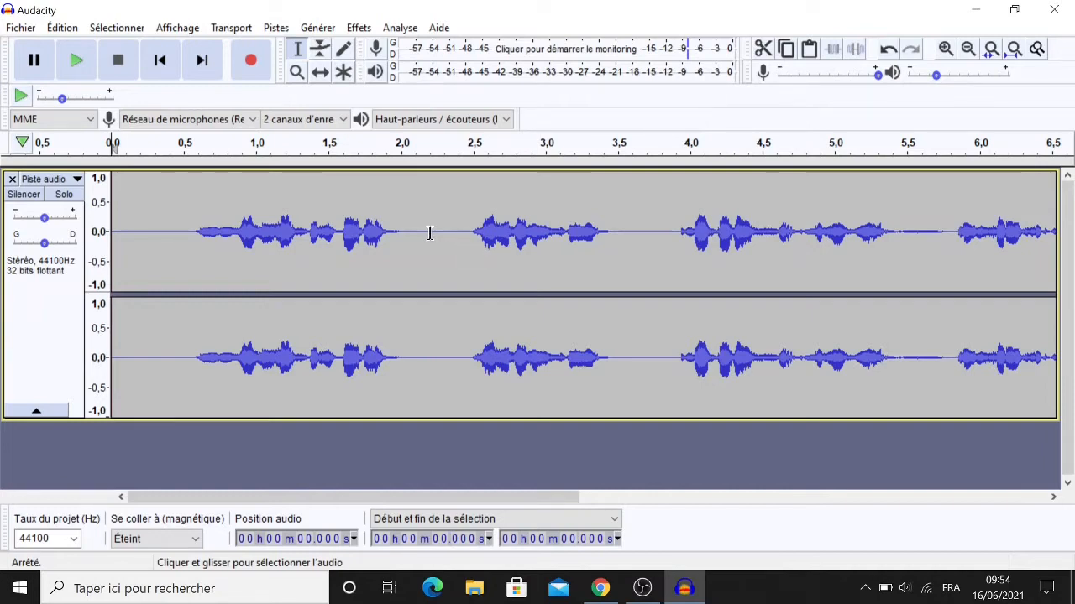
drag(443, 232, 412, 233)
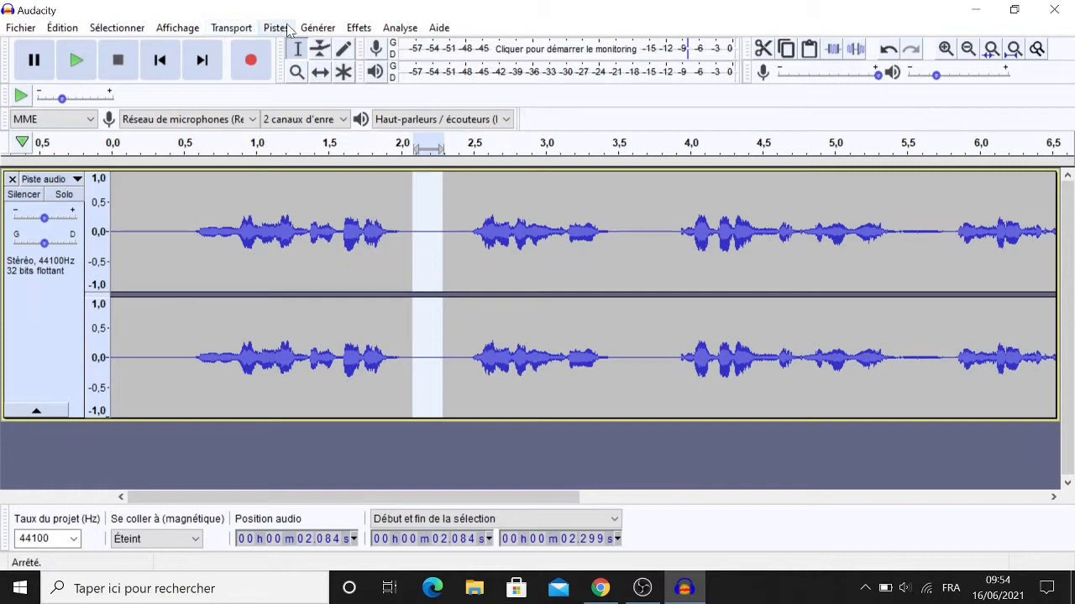
click(359, 29)
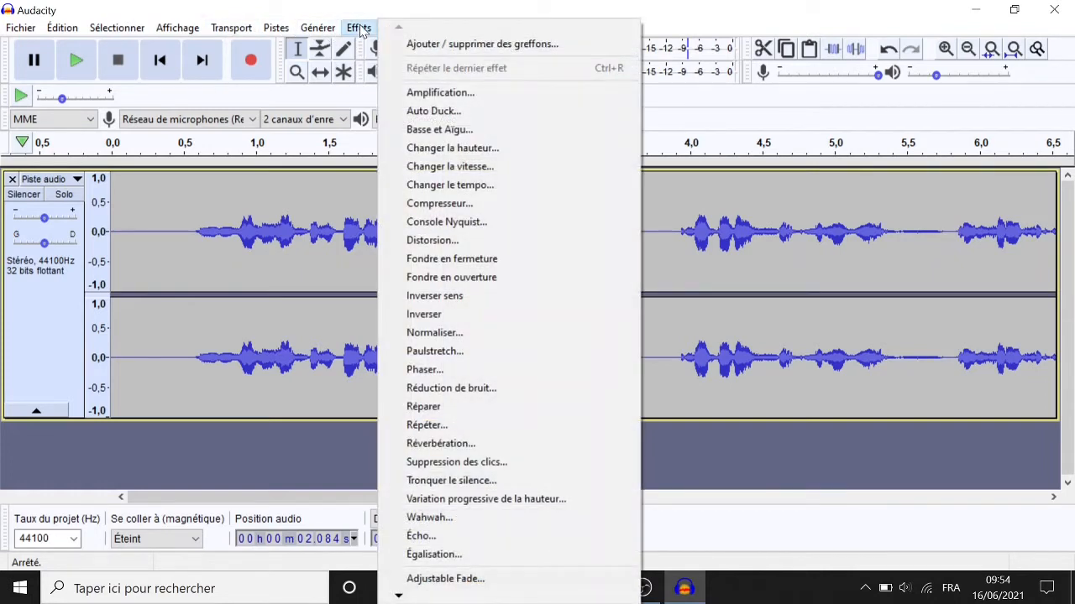
mouse_move(315, 32)
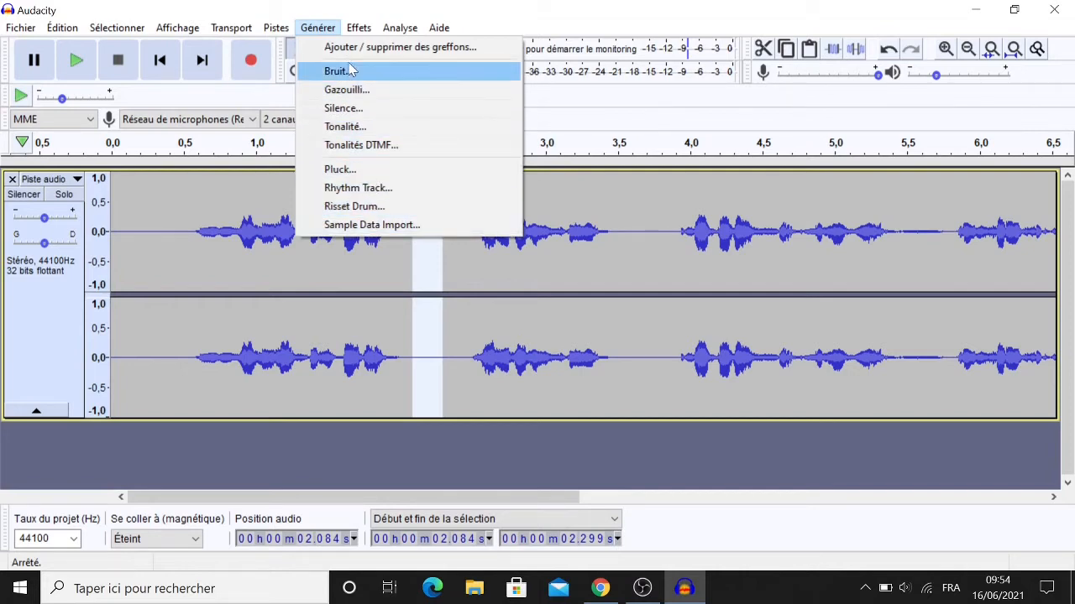
mouse_move(135, 38)
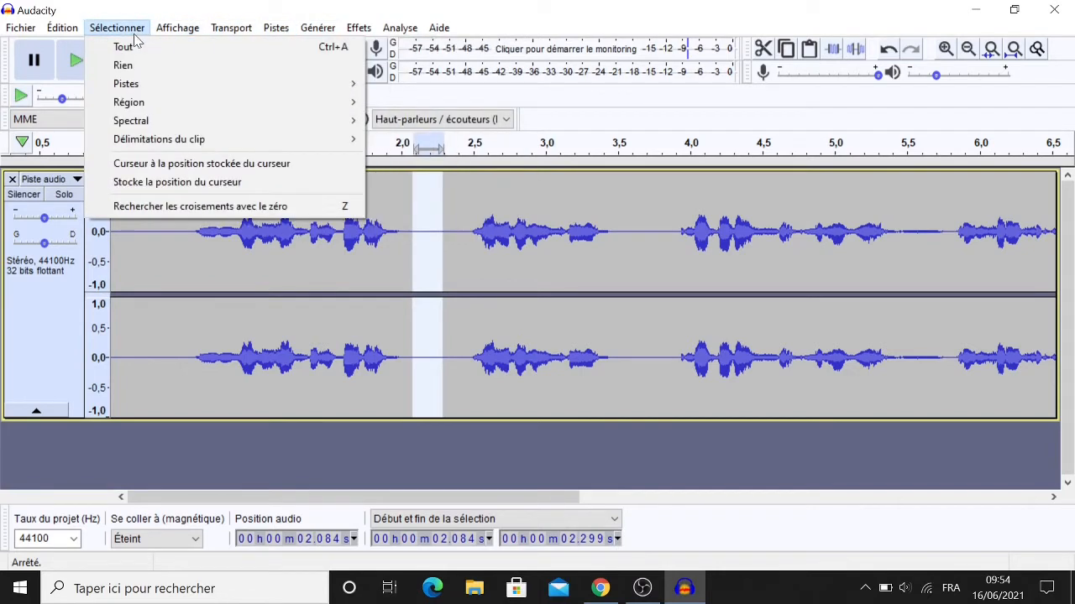
click(326, 7)
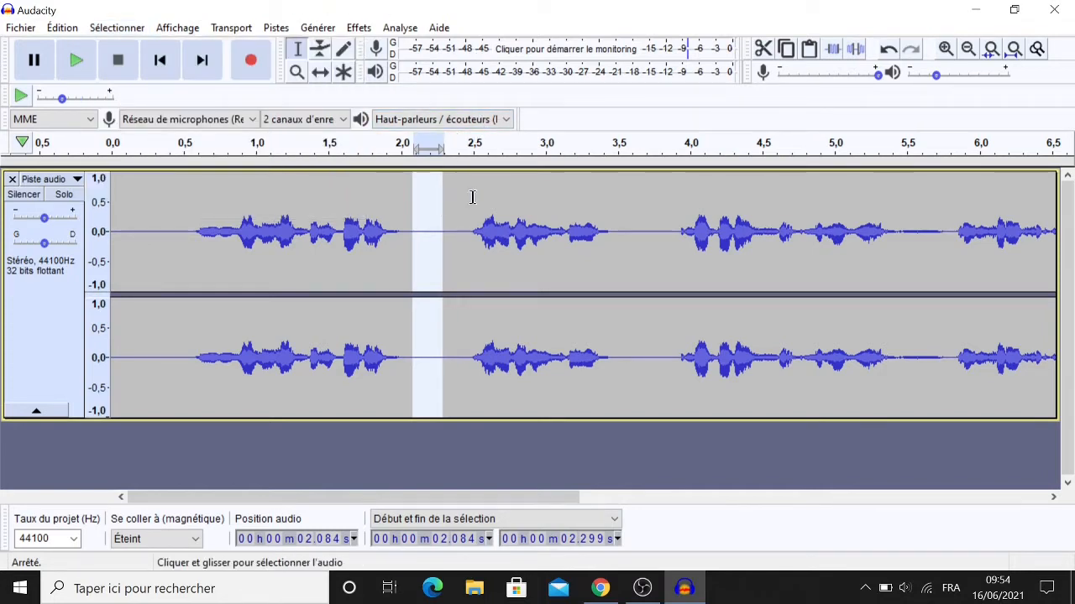
click(763, 48)
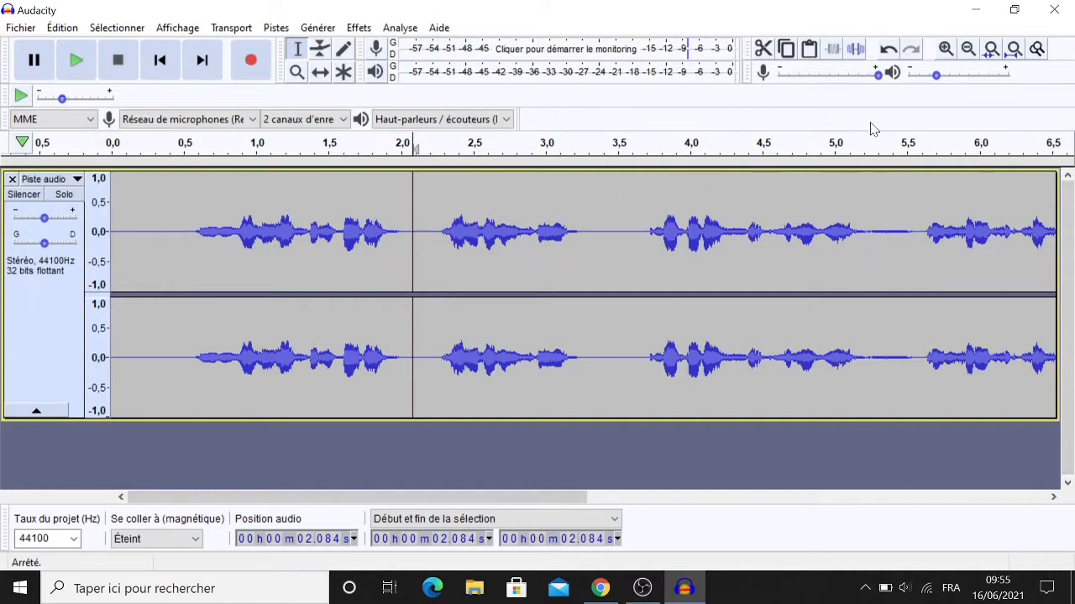
Step: Cut the section with the small noise between 7.535 s and 7.755 s out of the recording
click(967, 49)
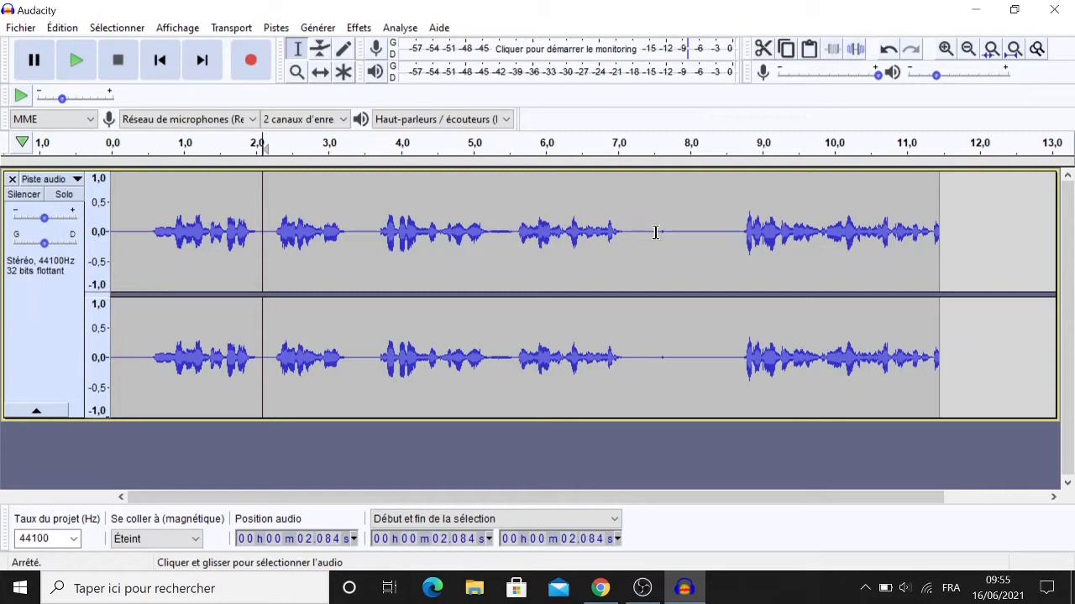
drag(657, 231, 673, 233)
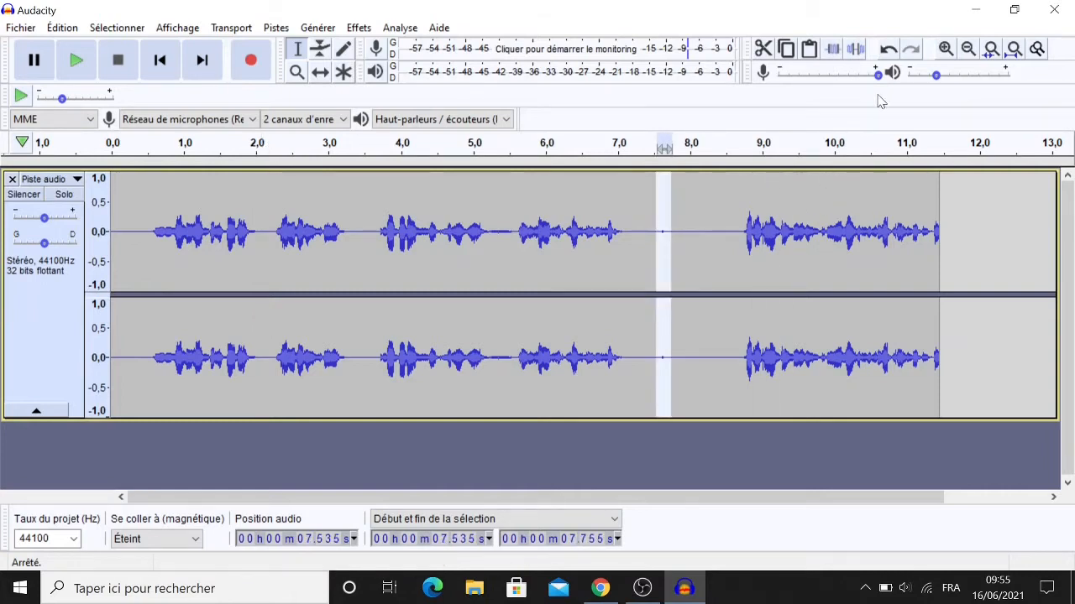
click(945, 49)
click(945, 49)
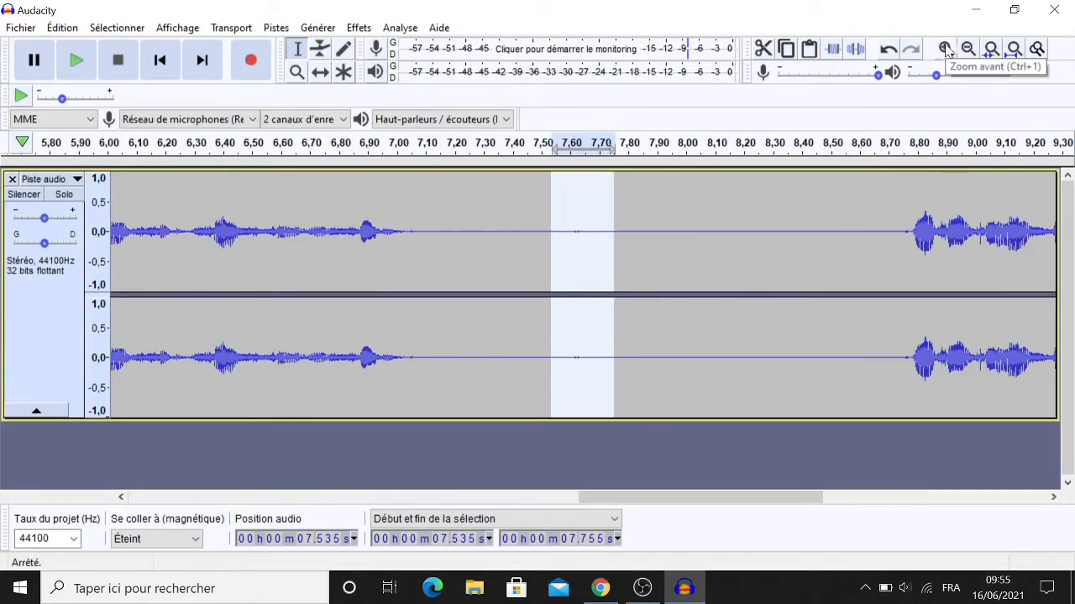
click(946, 48)
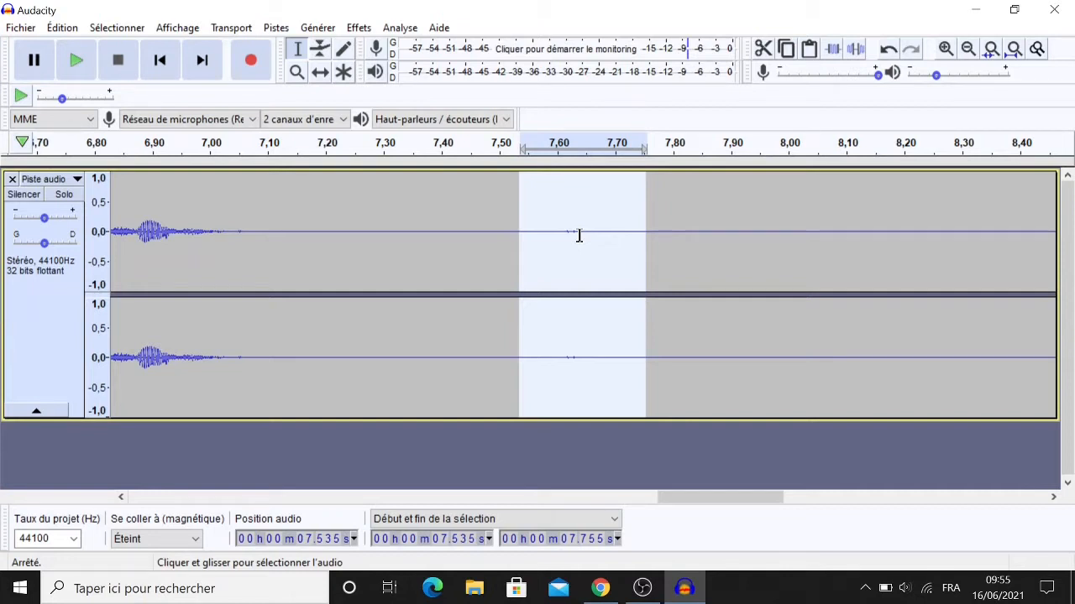
click(762, 49)
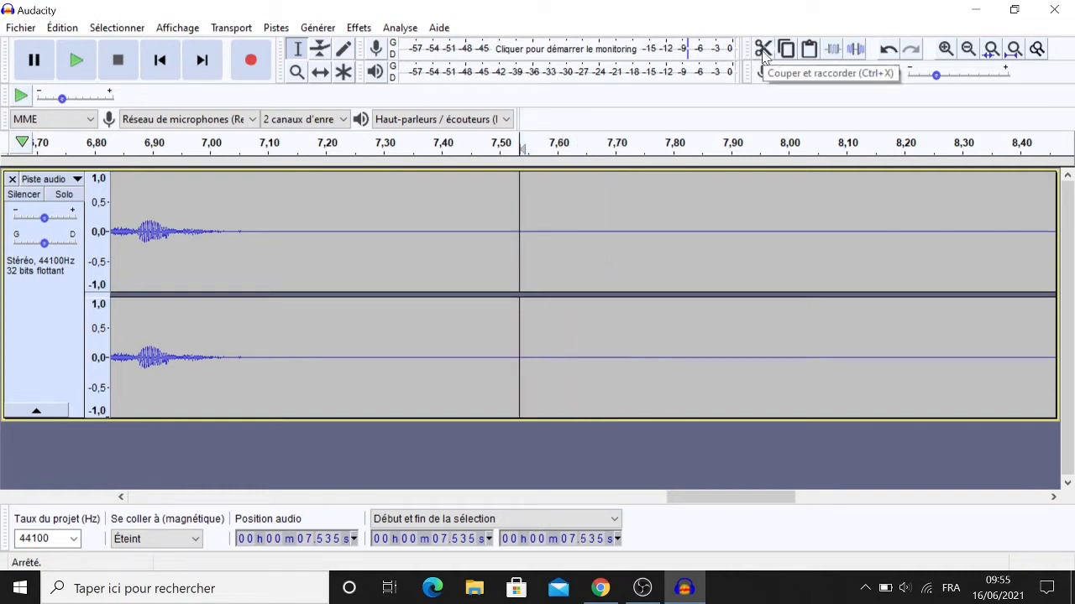
Step: Silence the audio from 5.248 s to 7.268 s and cut that same section out of the track
click(967, 48)
click(967, 49)
click(968, 49)
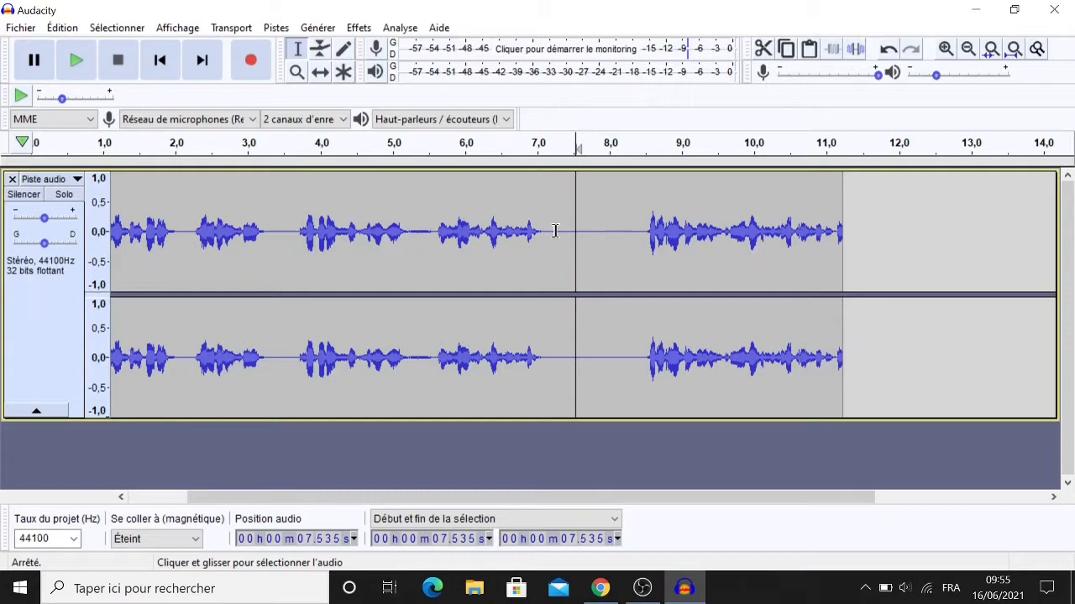
drag(555, 231, 410, 240)
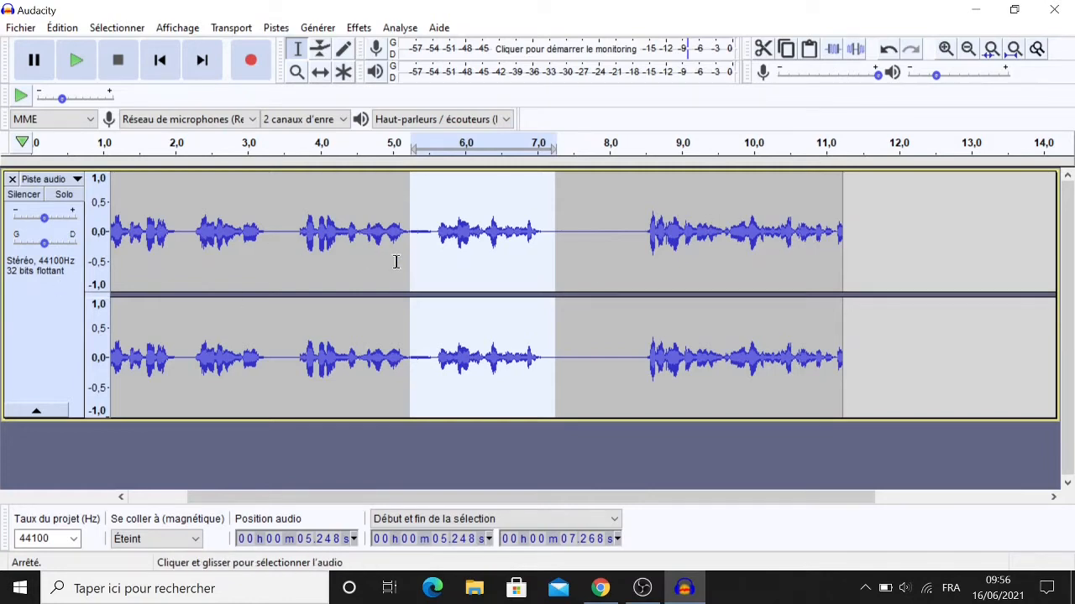
click(855, 52)
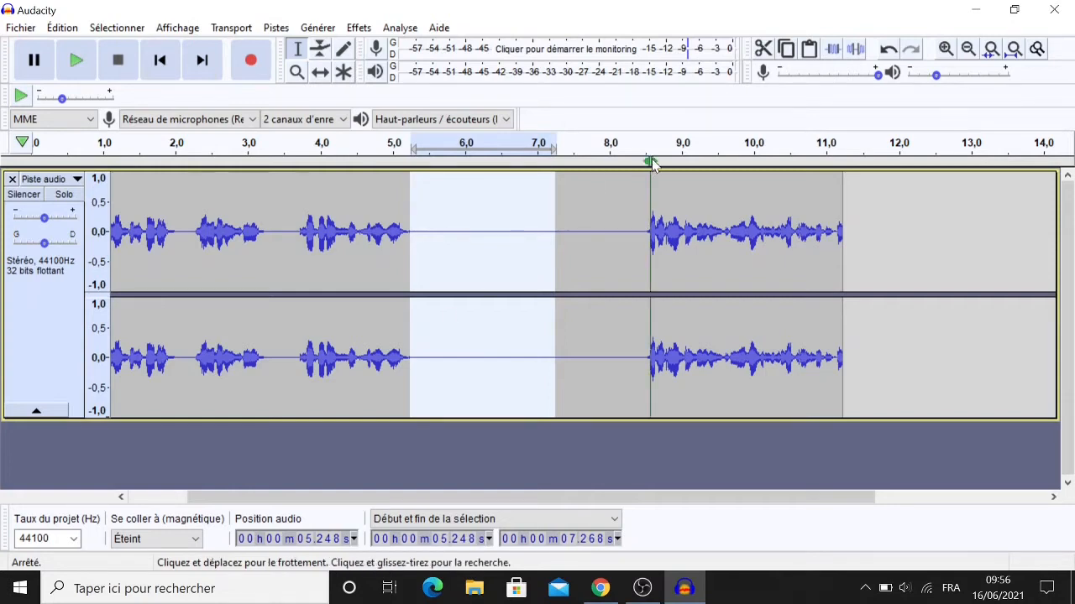
click(763, 50)
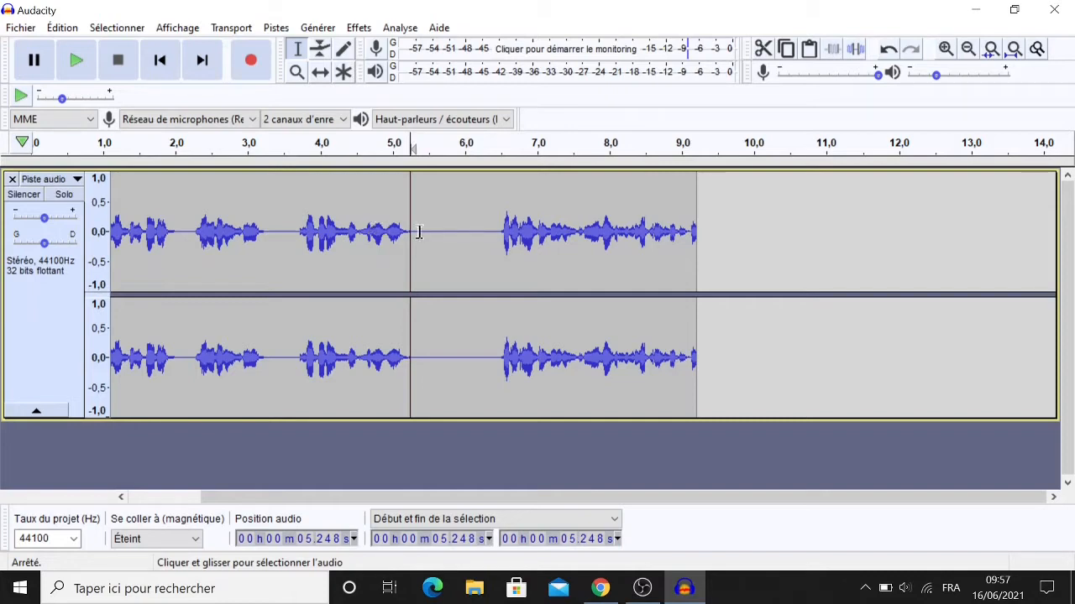
Step: Select the entire recording from start to end, play it back and pause at about 5.8 s
drag(421, 231, 297, 236)
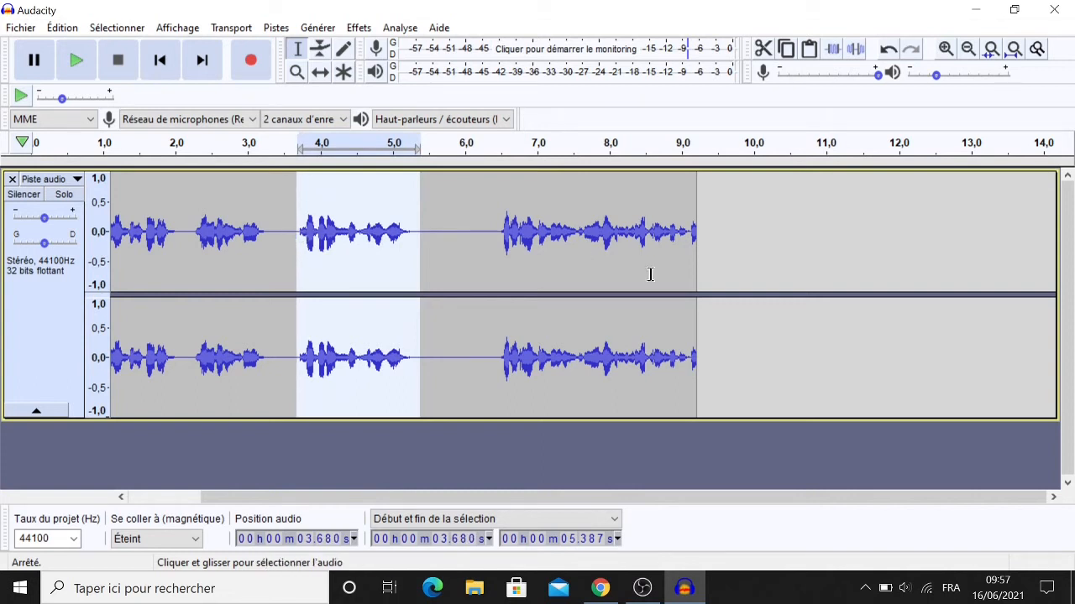
click(695, 224)
drag(694, 223, 98, 230)
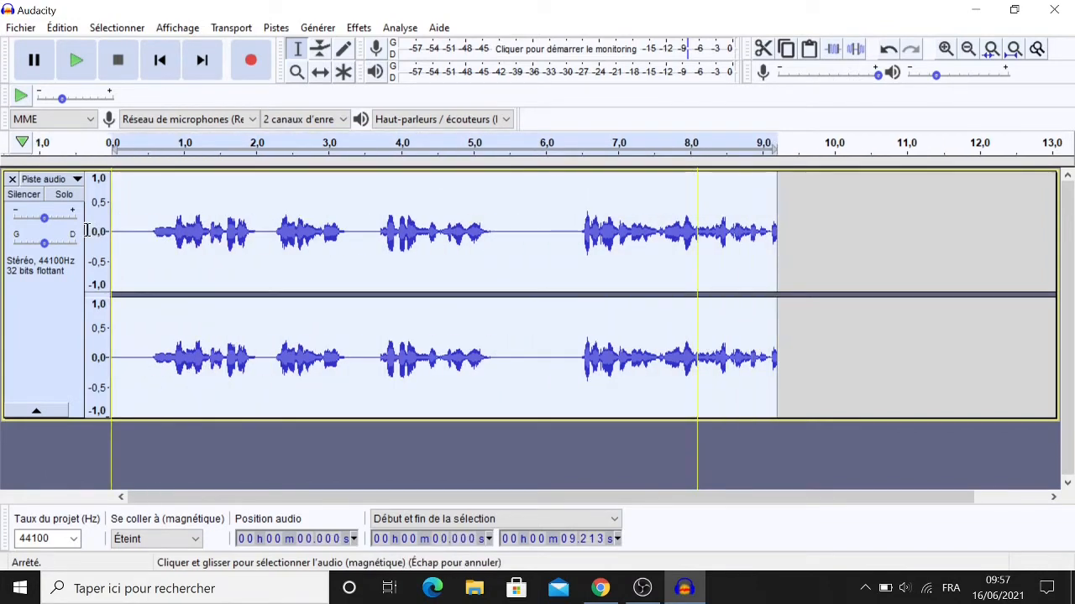
click(75, 57)
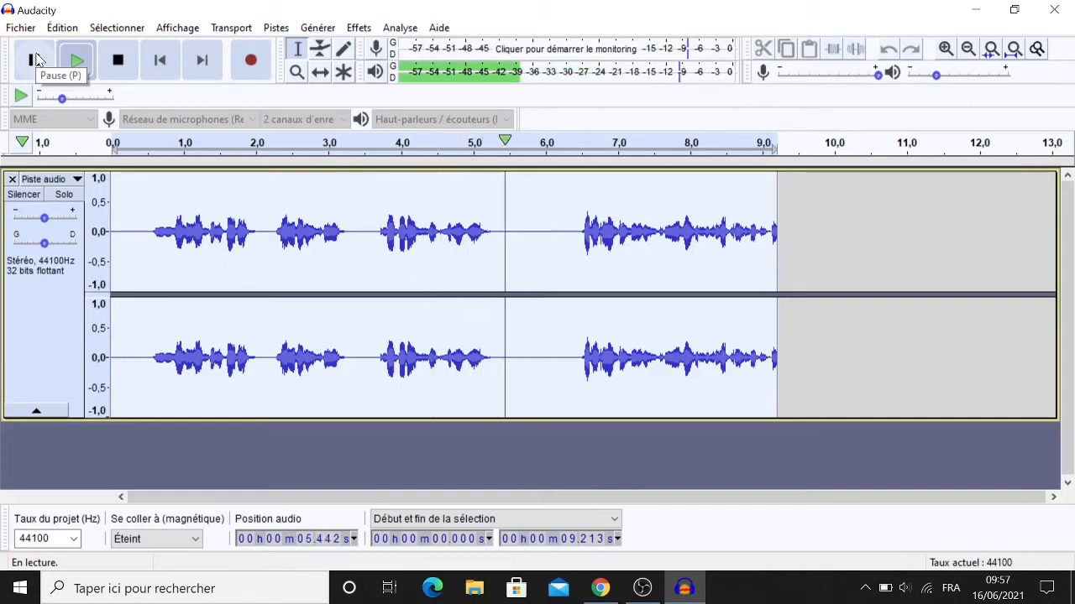
click(37, 59)
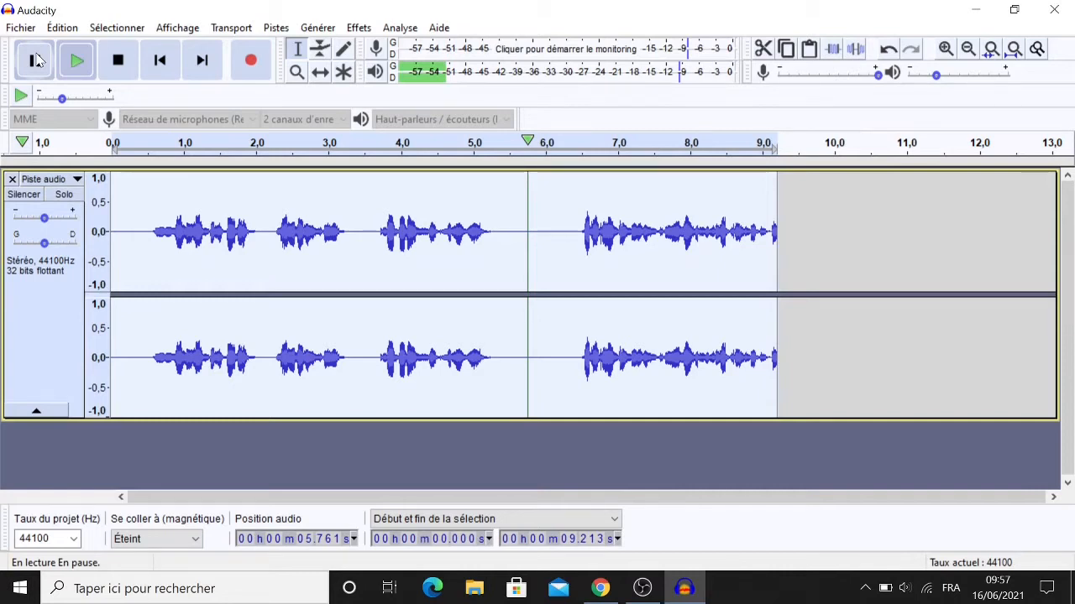
Step: Try the Amplification effect at 8.044 dB on the whole recording and undo it
click(332, 30)
mouse_move(364, 30)
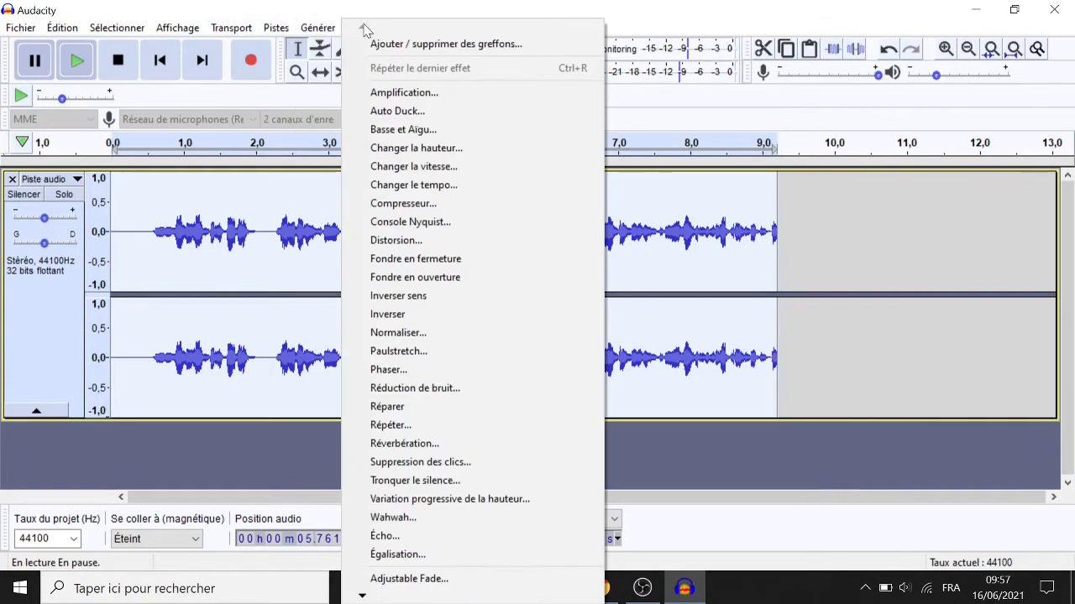
click(408, 98)
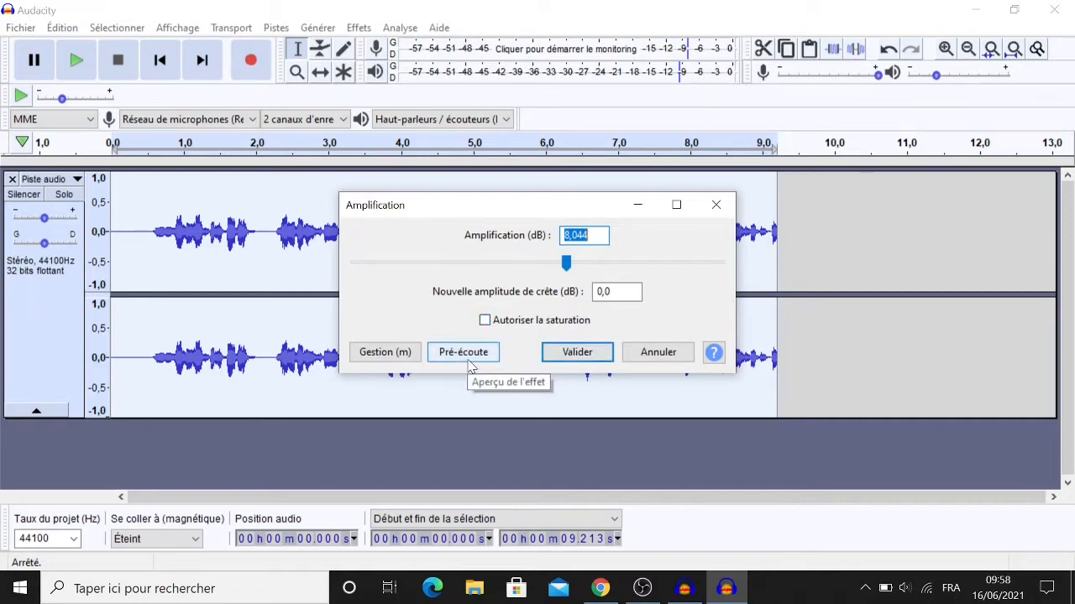
click(561, 355)
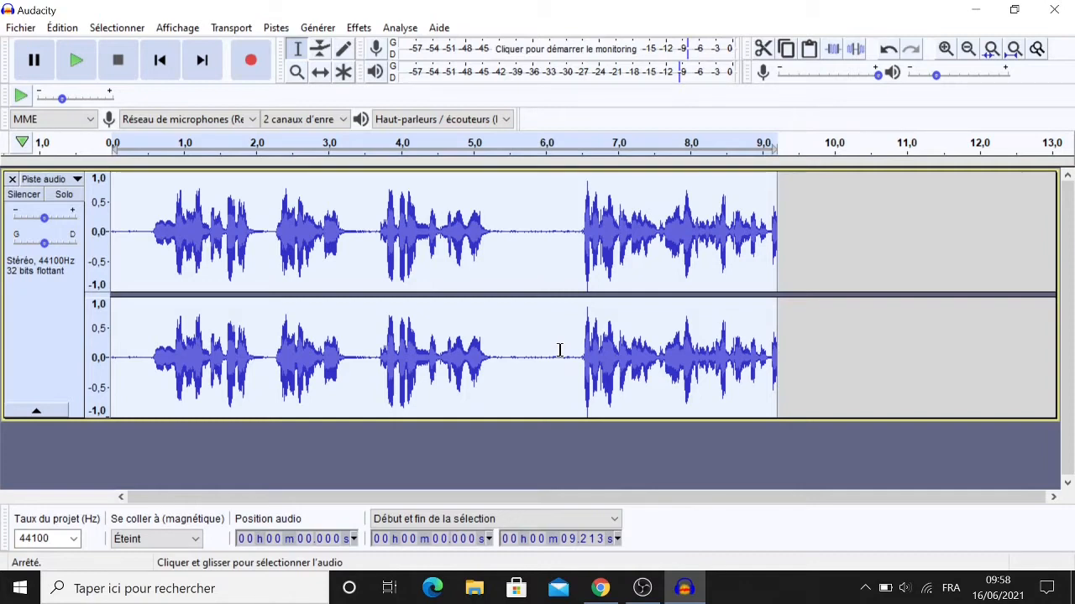
click(889, 49)
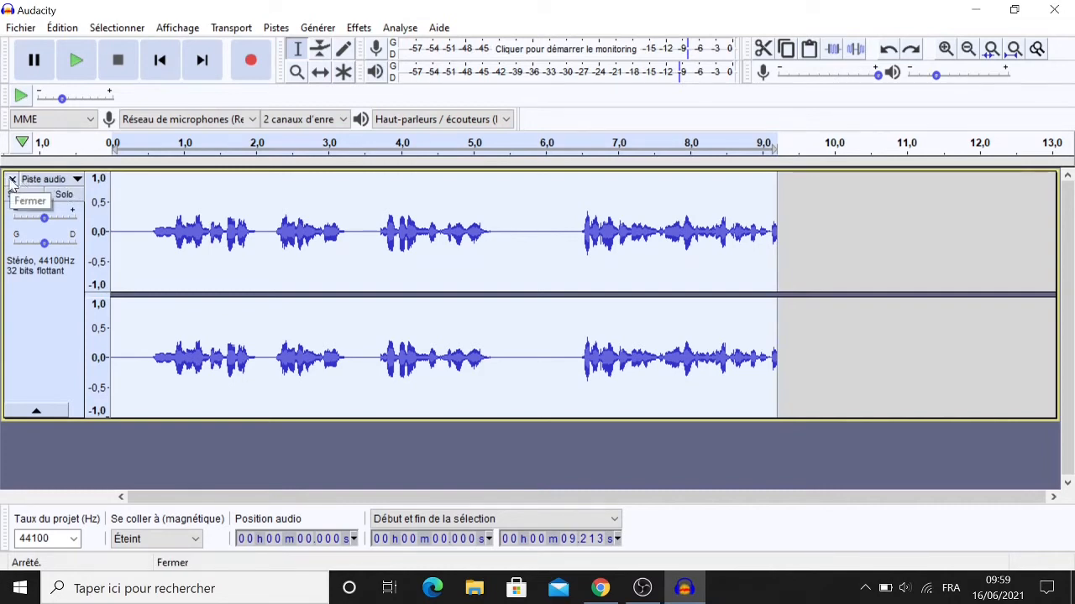
Step: Remove the recorded audio track from the project
click(12, 181)
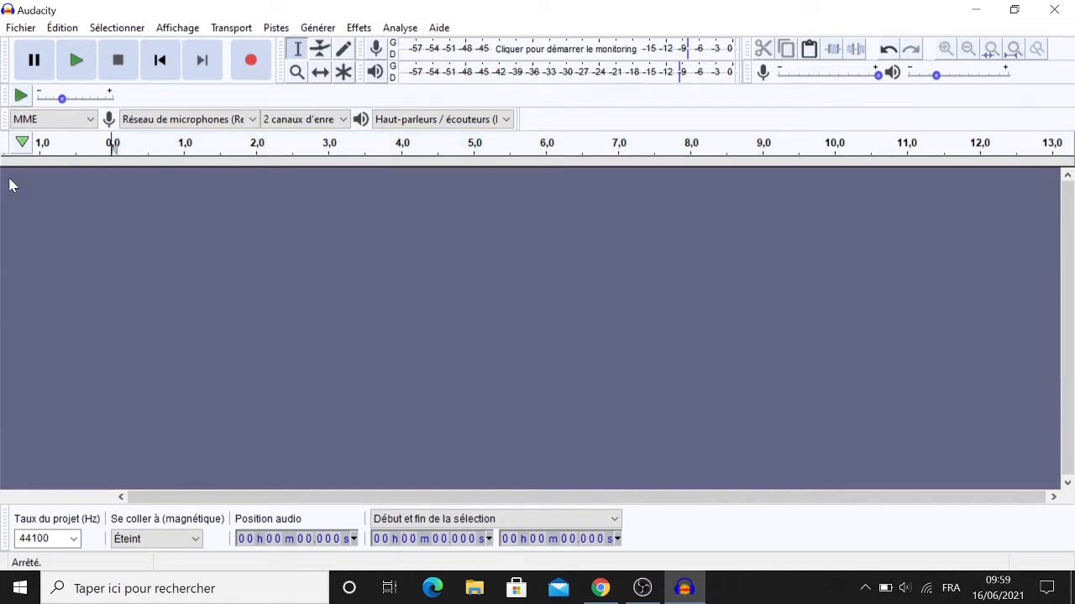
Step: Start an audio import and browse to the Sons folder on the desktop
click(24, 30)
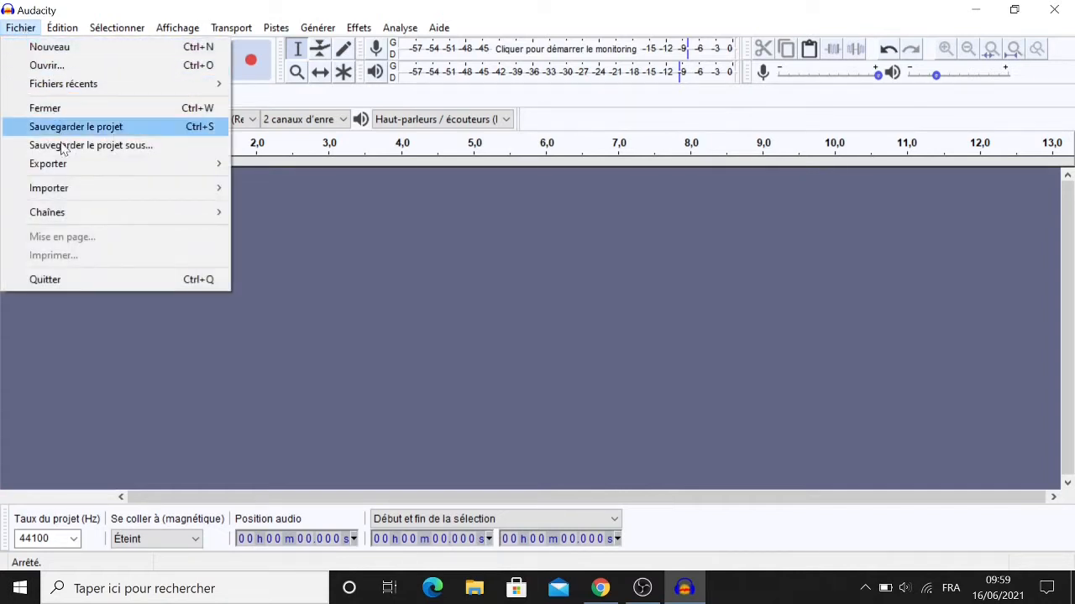
mouse_move(72, 187)
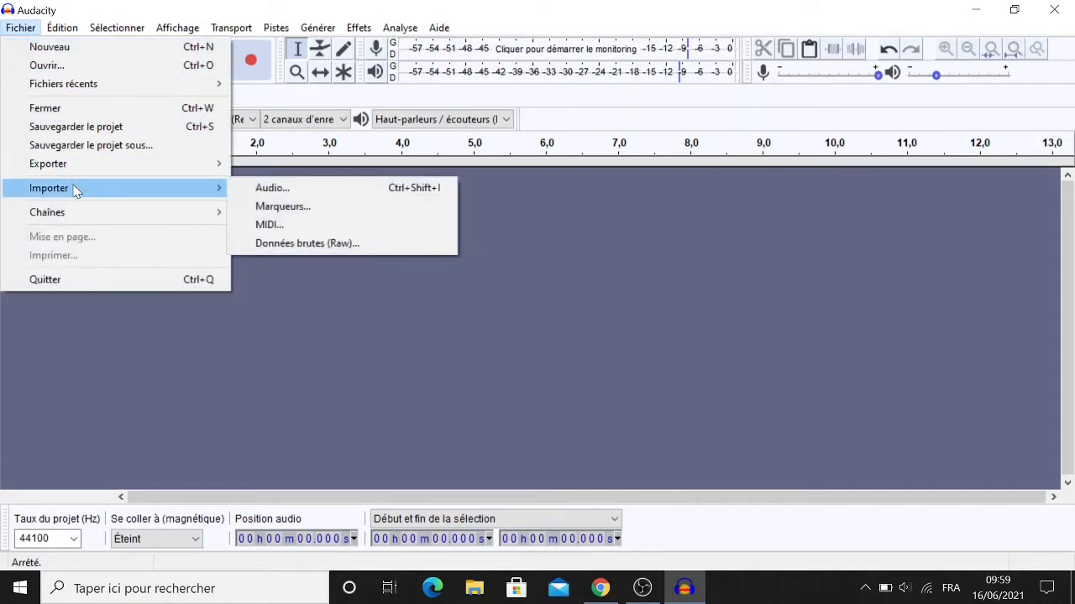
click(247, 188)
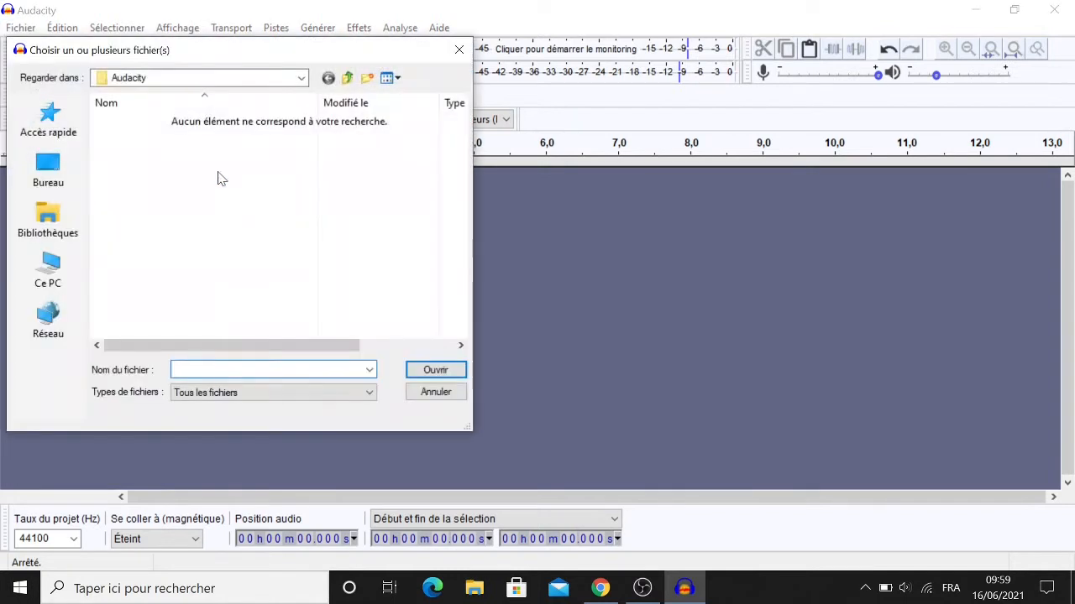
click(48, 220)
click(47, 178)
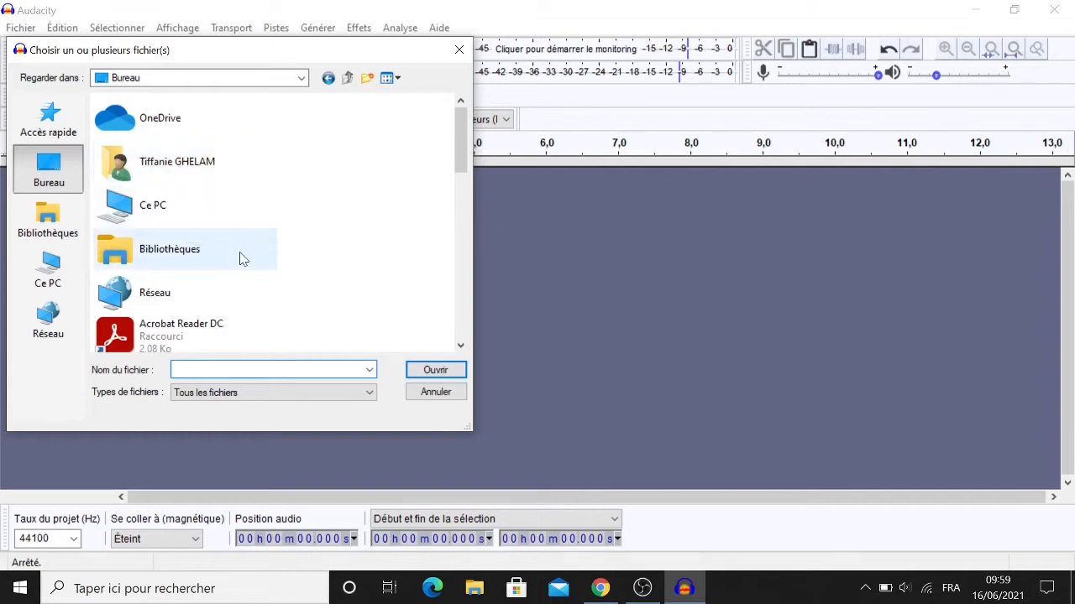
click(460, 290)
drag(460, 290, 460, 319)
click(151, 269)
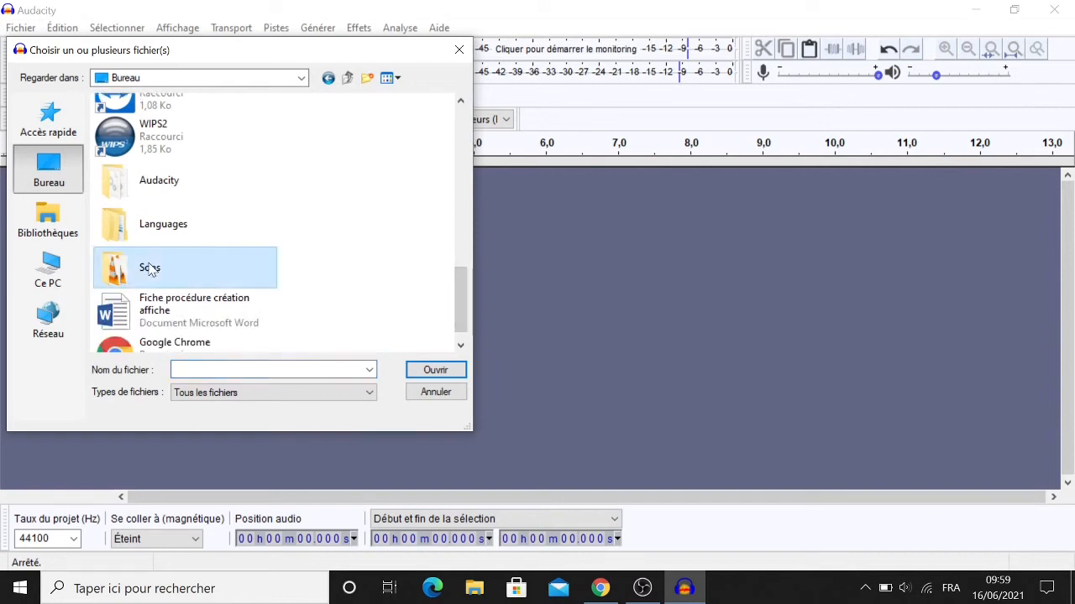
double_click(151, 269)
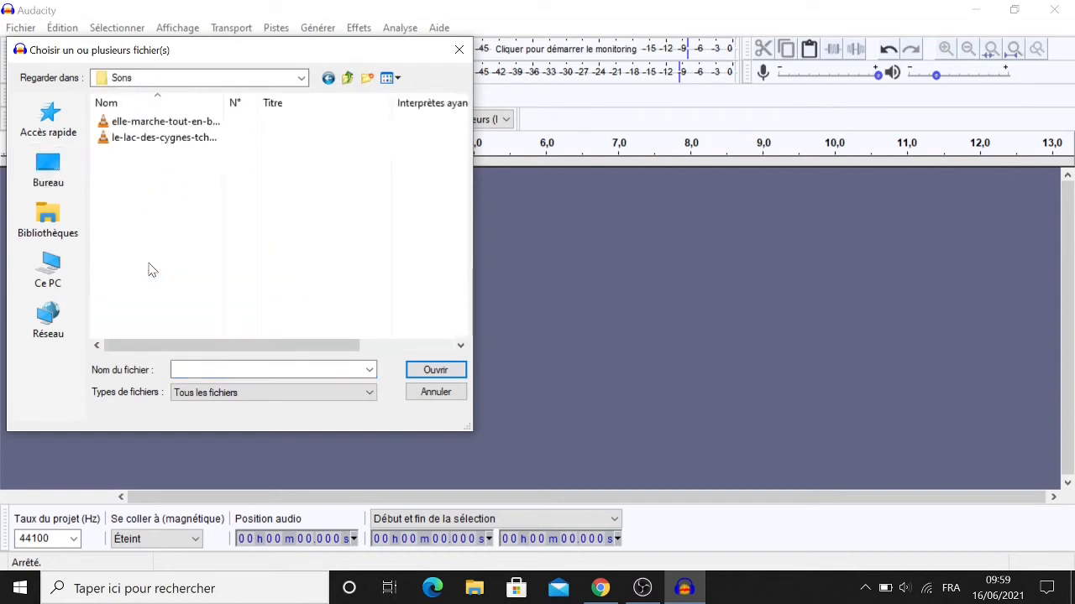
Step: Display the folder's files as a list and import elle-marche-tout-en-beaute-lord-byron
right_click(191, 186)
mouse_move(232, 192)
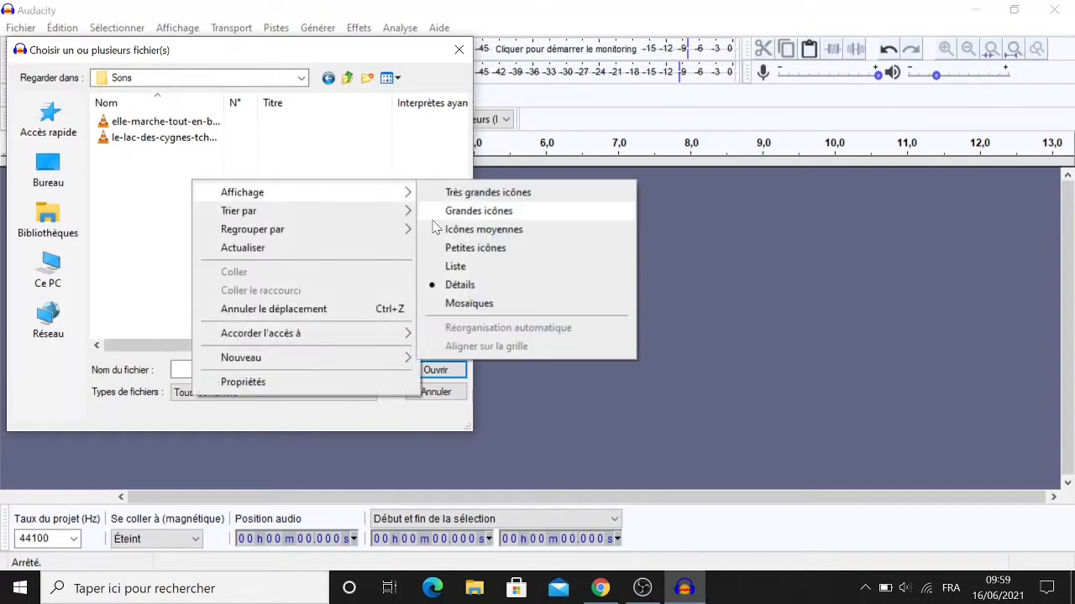
click(467, 267)
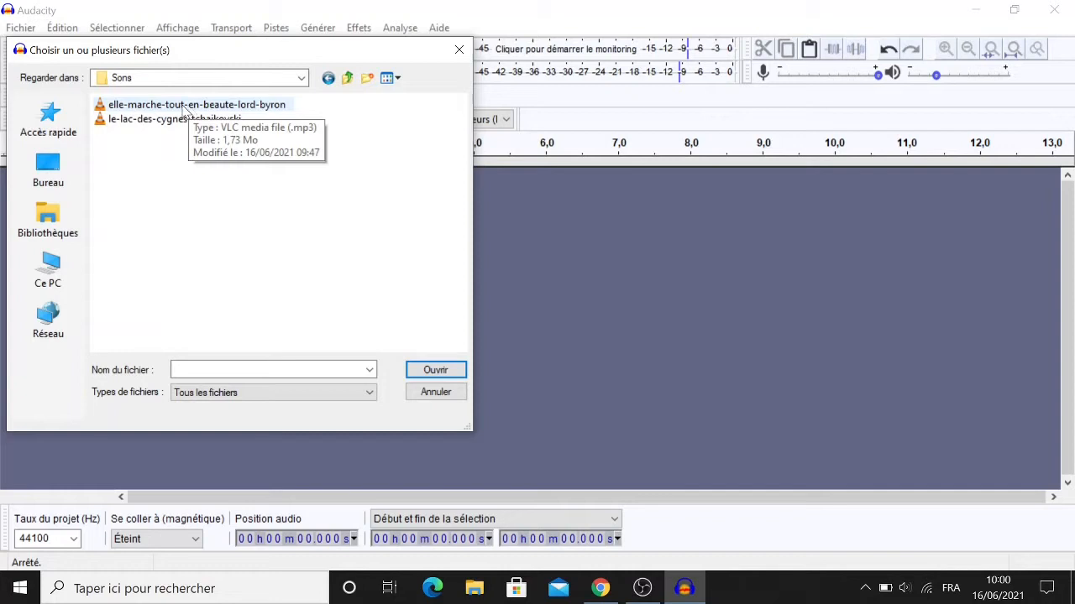
double_click(247, 106)
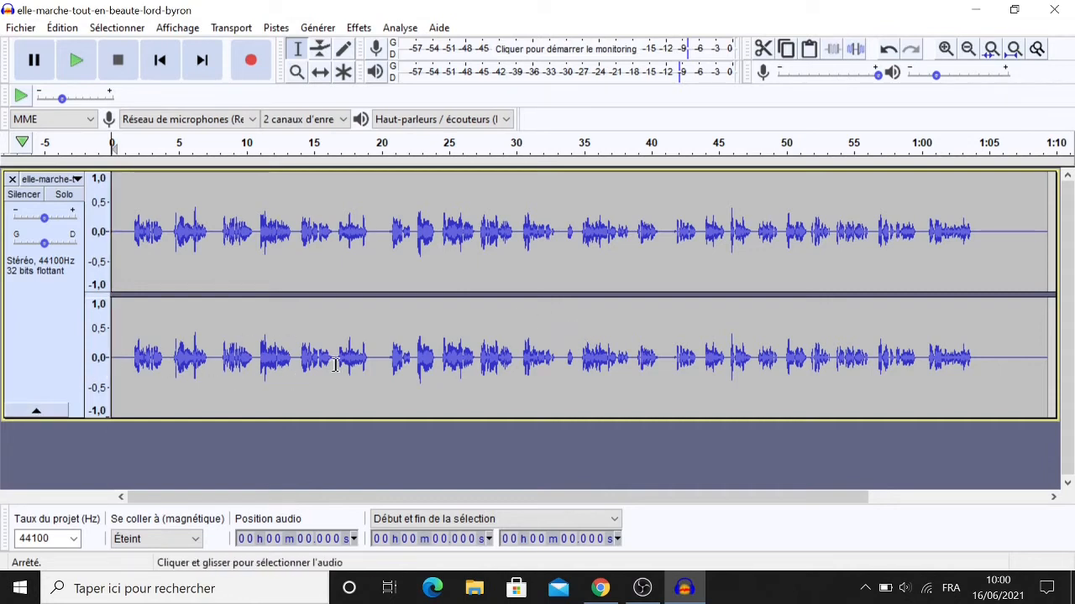
Step: Import le-lac-des-cygnes-tchaikovski from the Sons folder as a second audio track
click(16, 30)
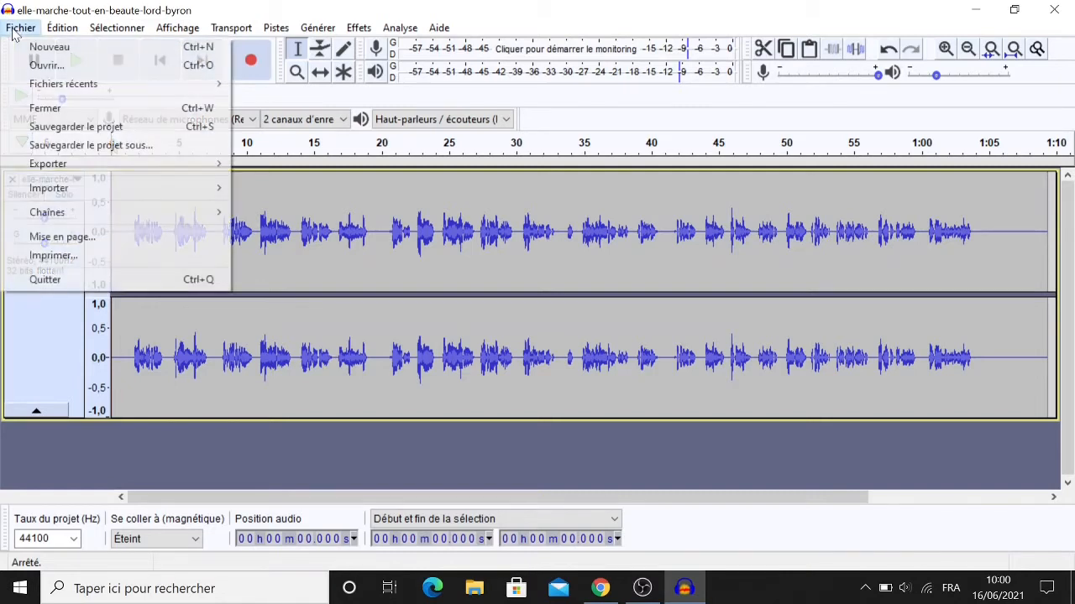
mouse_move(59, 190)
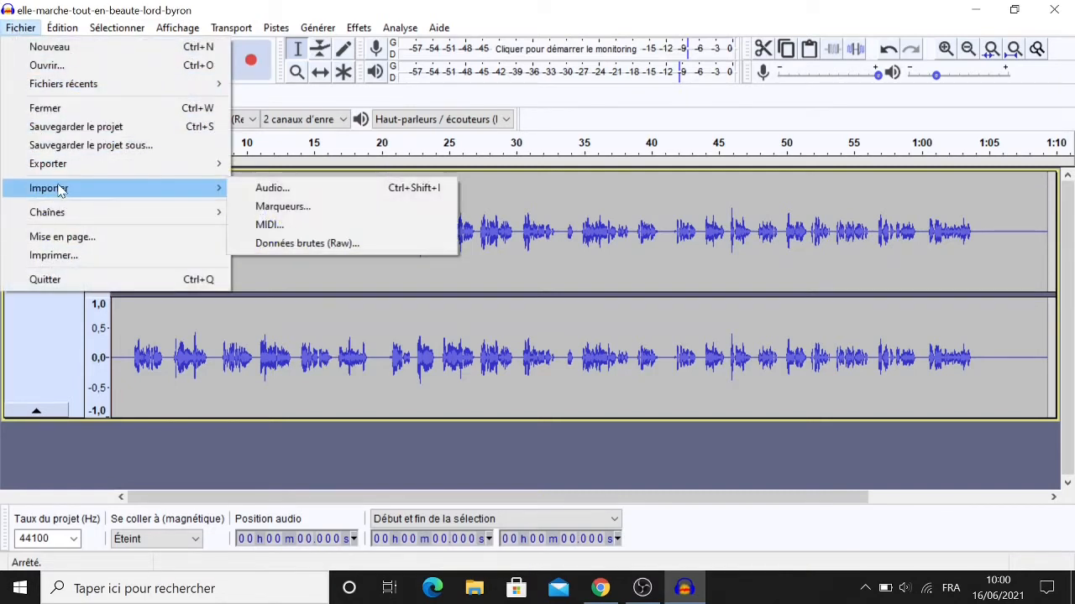
click(277, 186)
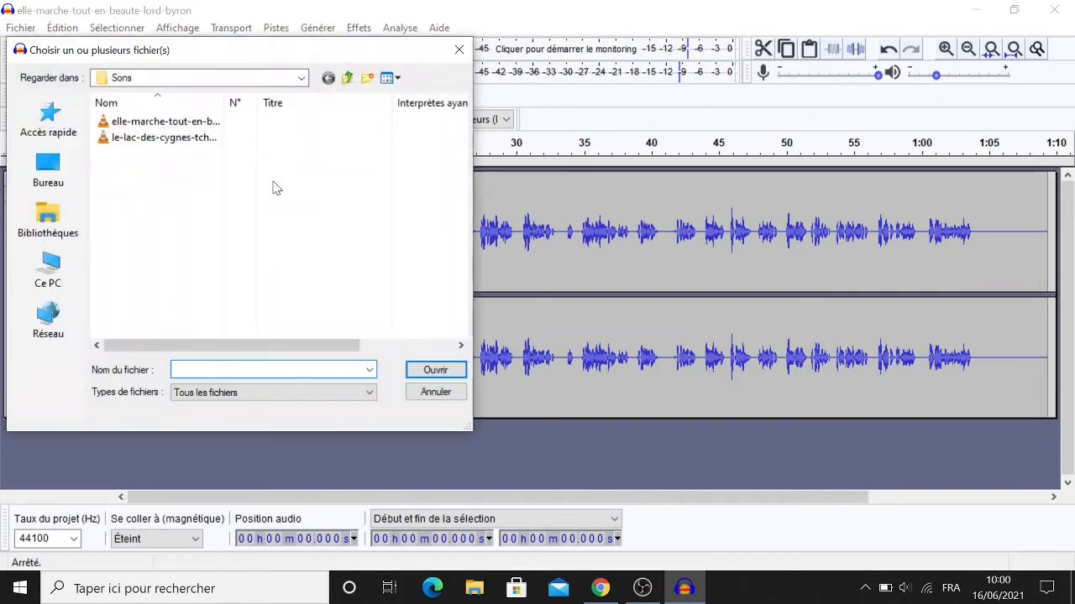
click(183, 141)
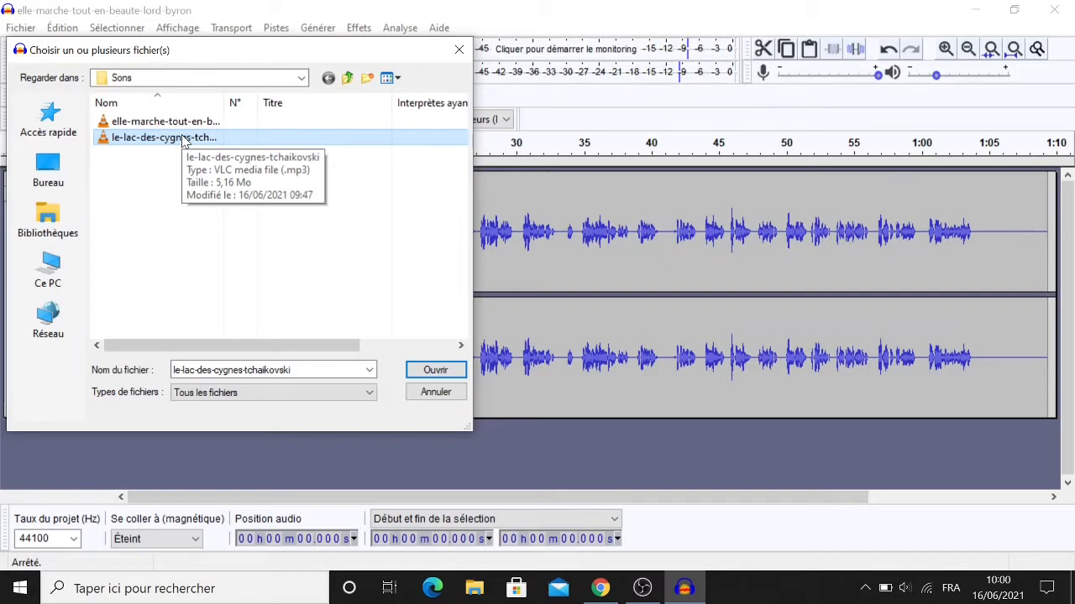
click(431, 372)
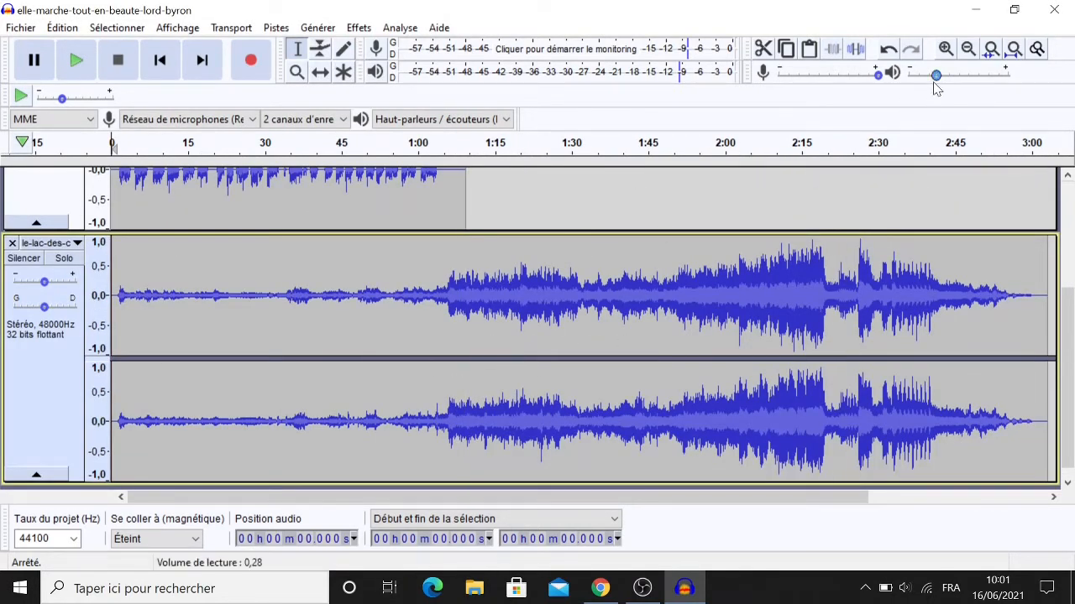
Step: Reduce the height of the music and voice tracks so both fit in the project view
click(967, 50)
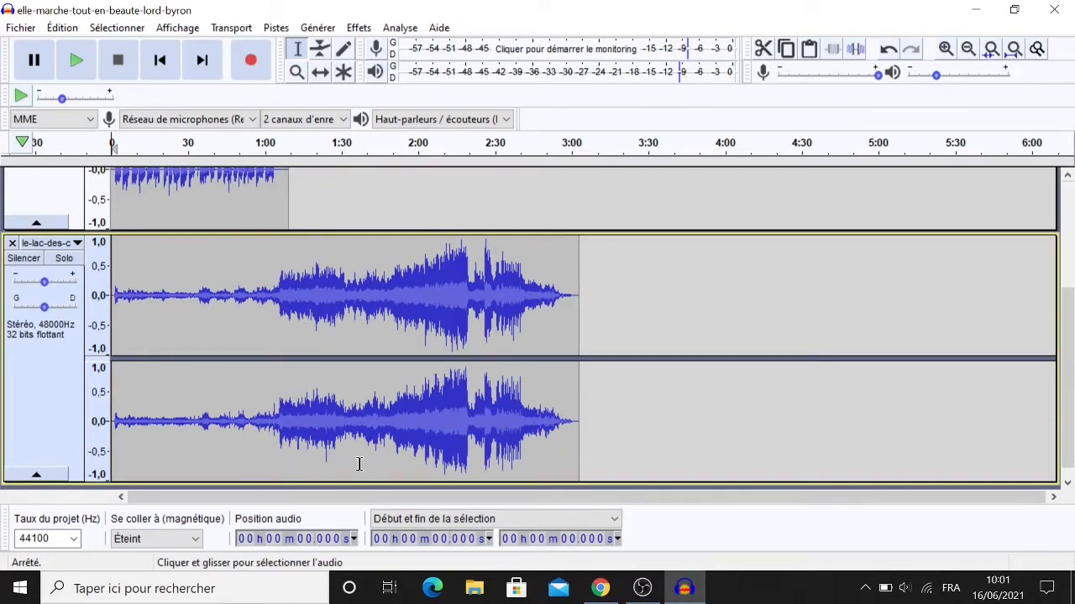
drag(364, 483, 363, 463)
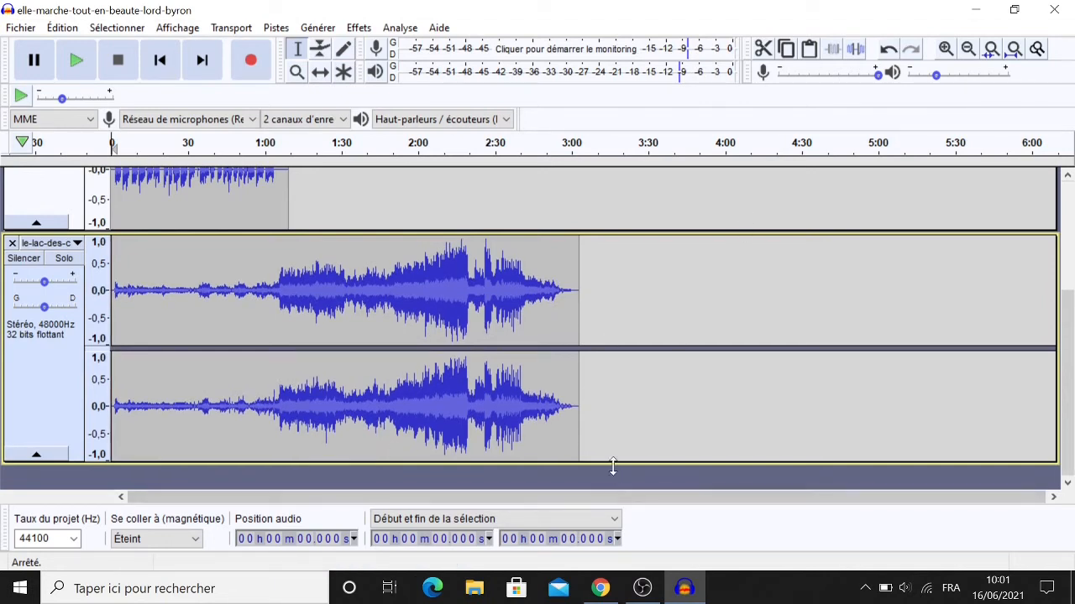
drag(612, 464, 606, 384)
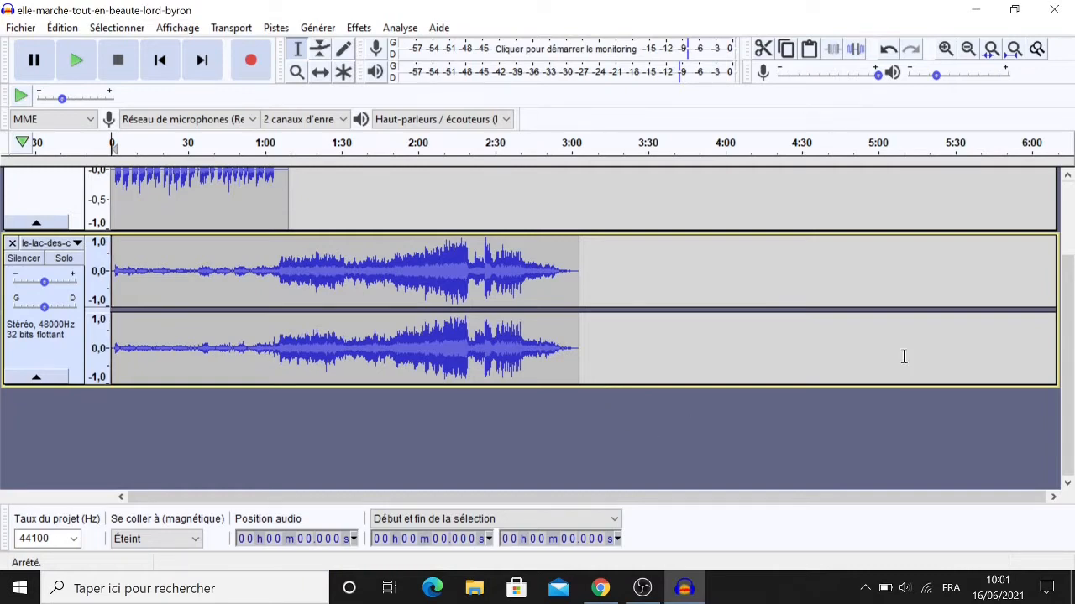
drag(1068, 326, 1069, 300)
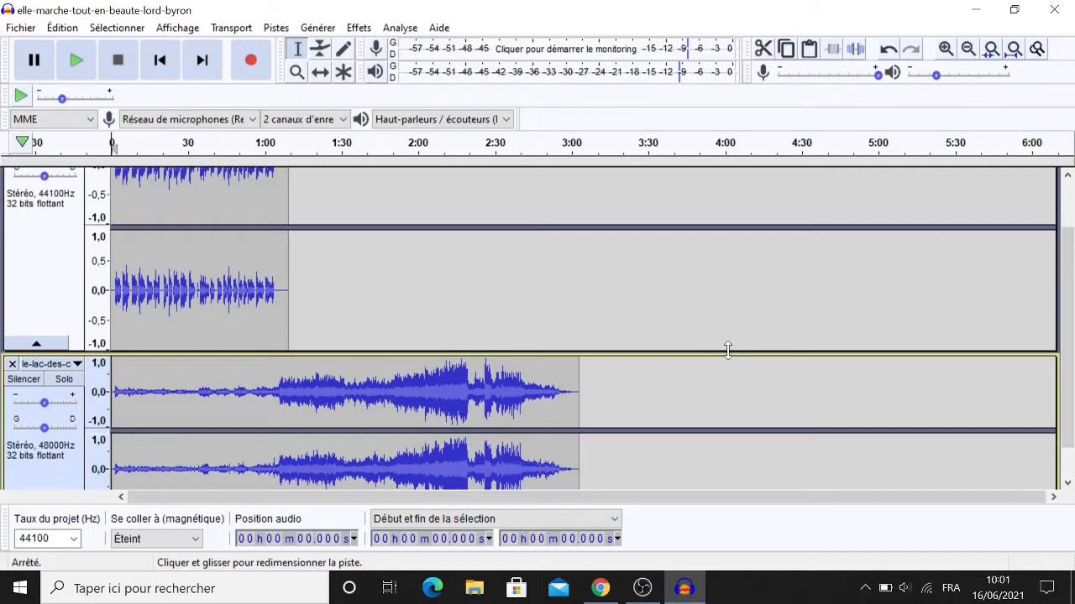
drag(724, 347, 714, 297)
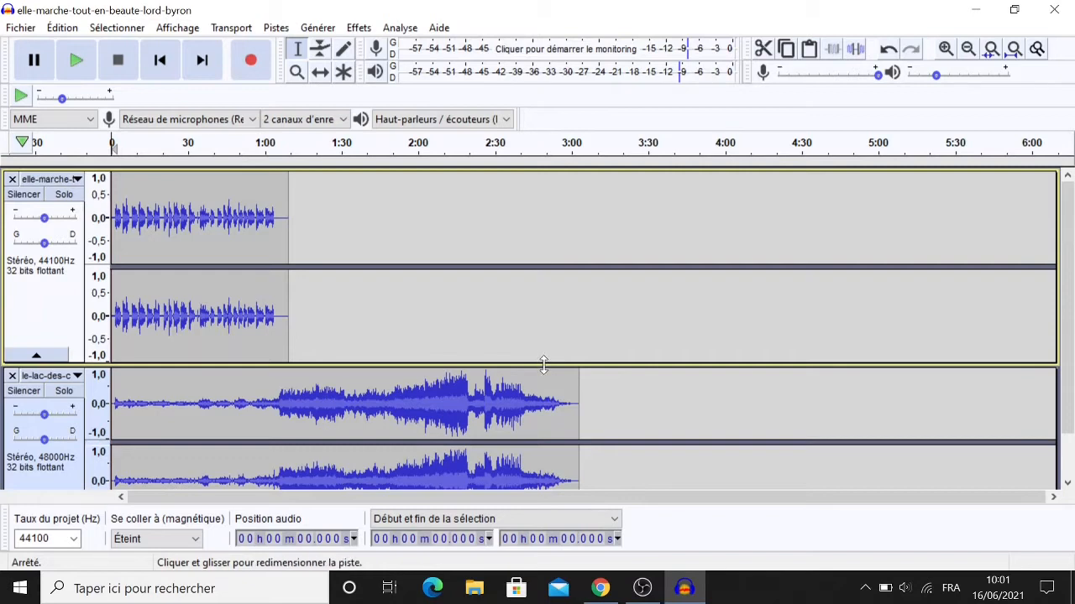
drag(543, 364, 535, 323)
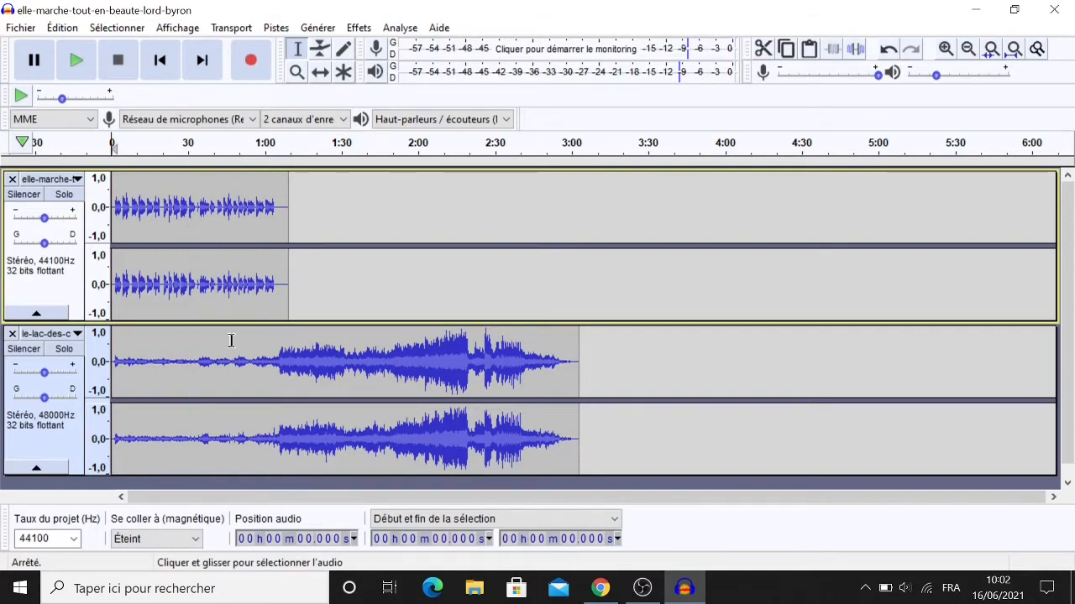
Step: Place the cursor at 2 min 27.790 s, play both tracks from there and stop the playback
click(20, 28)
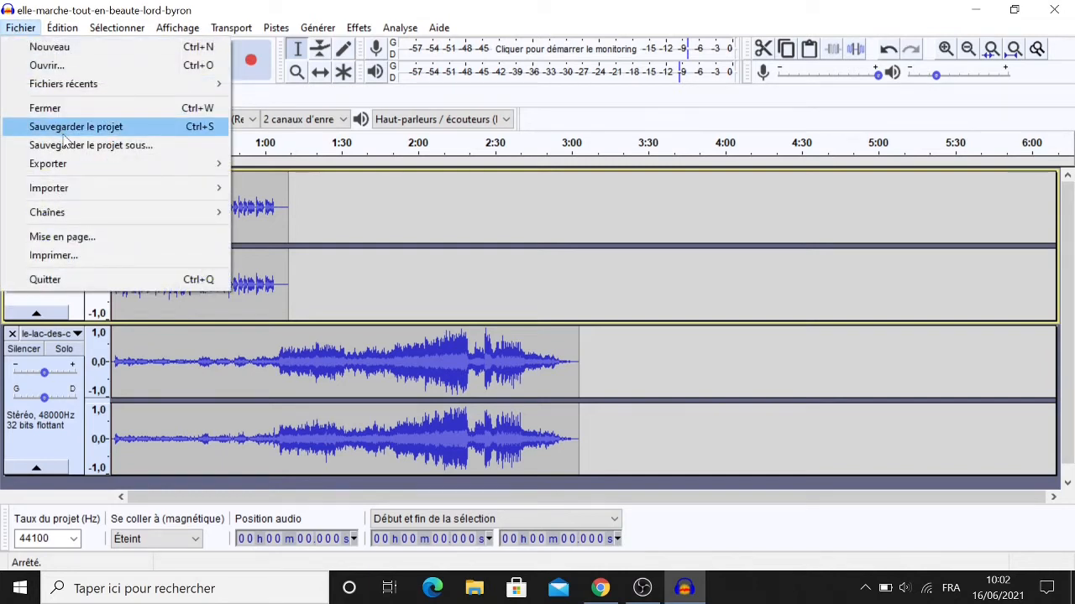
click(489, 311)
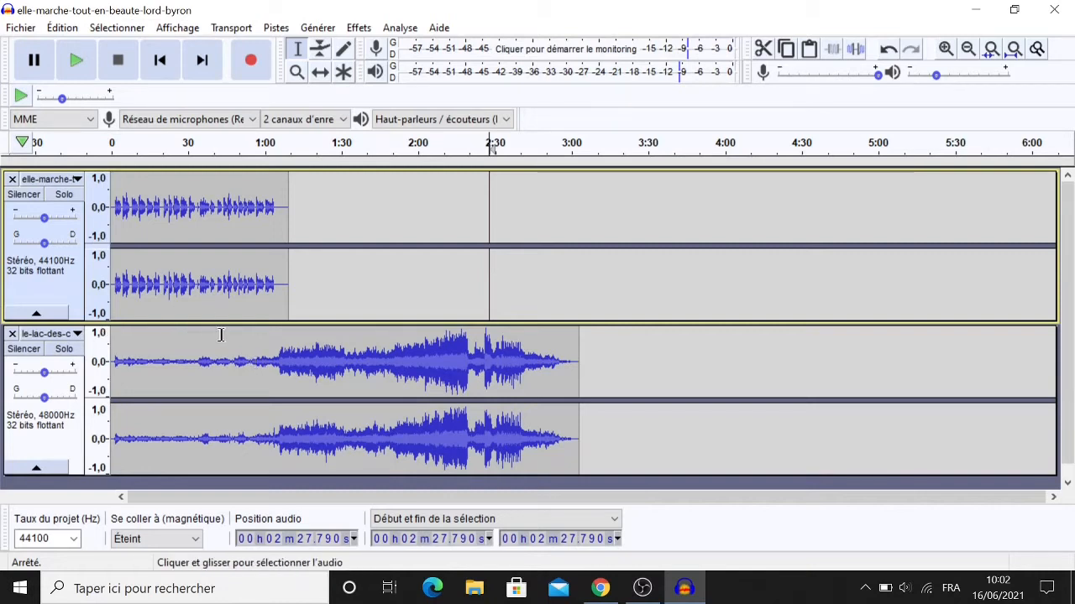
click(944, 49)
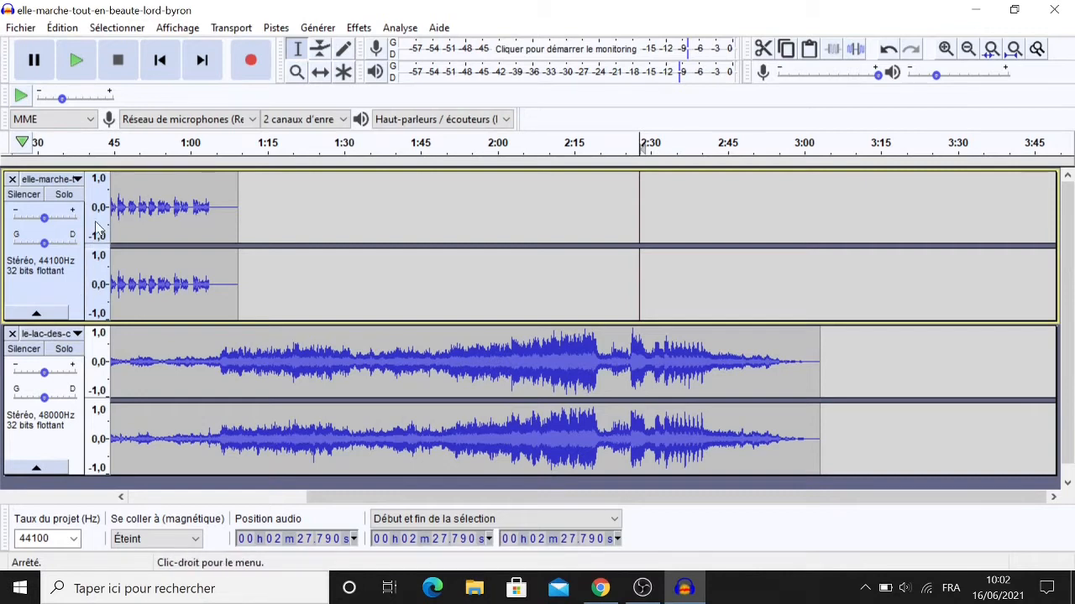
click(81, 74)
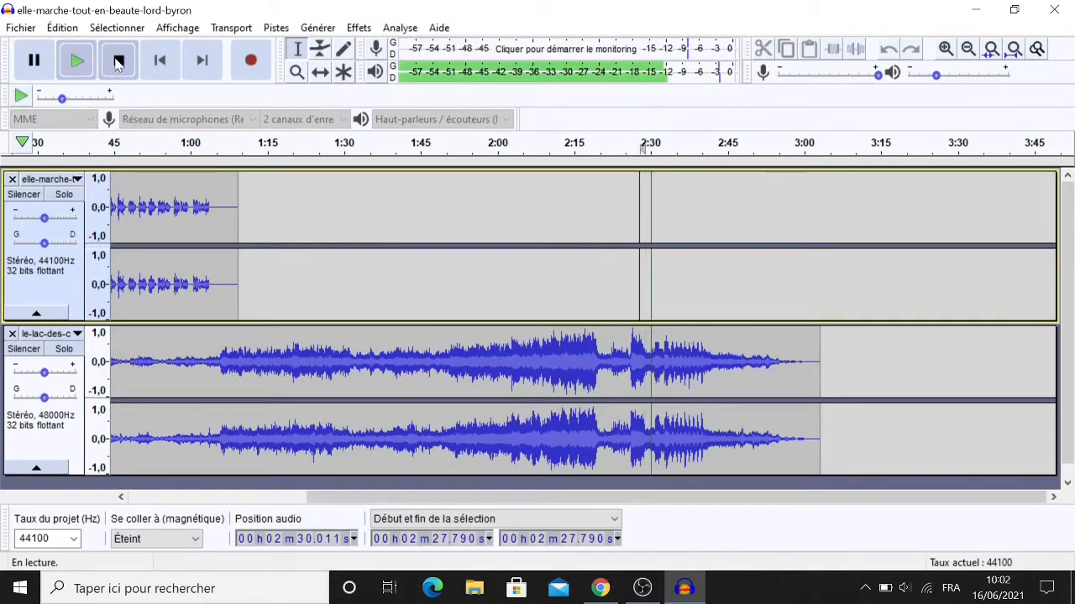
click(119, 64)
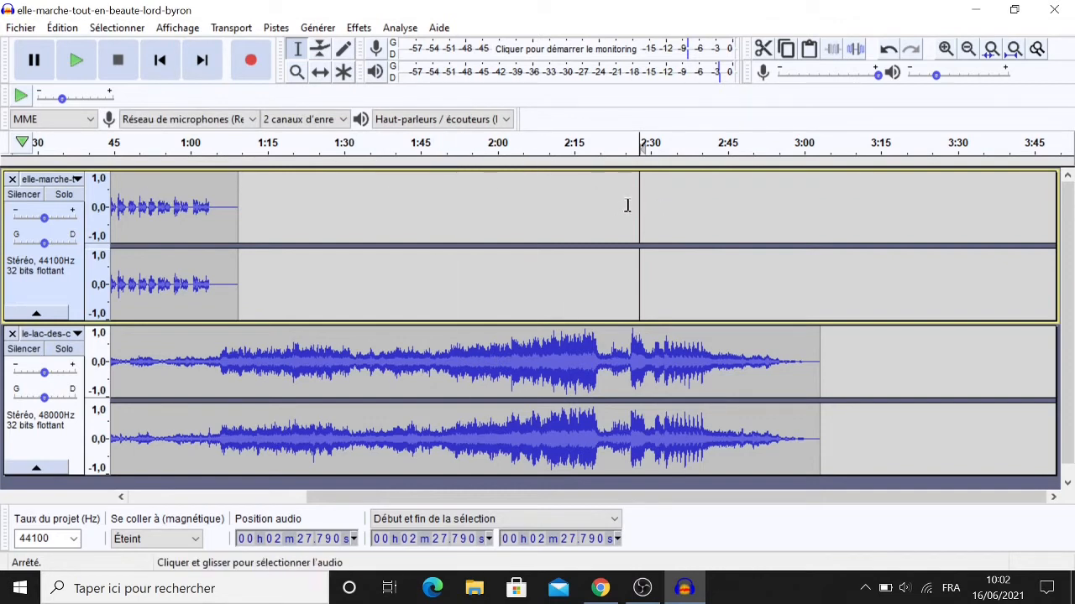
Step: Try placing the cursor in both tracks and selecting the voice track from 44.994 s to 57.802 s, and clear the selection
click(716, 221)
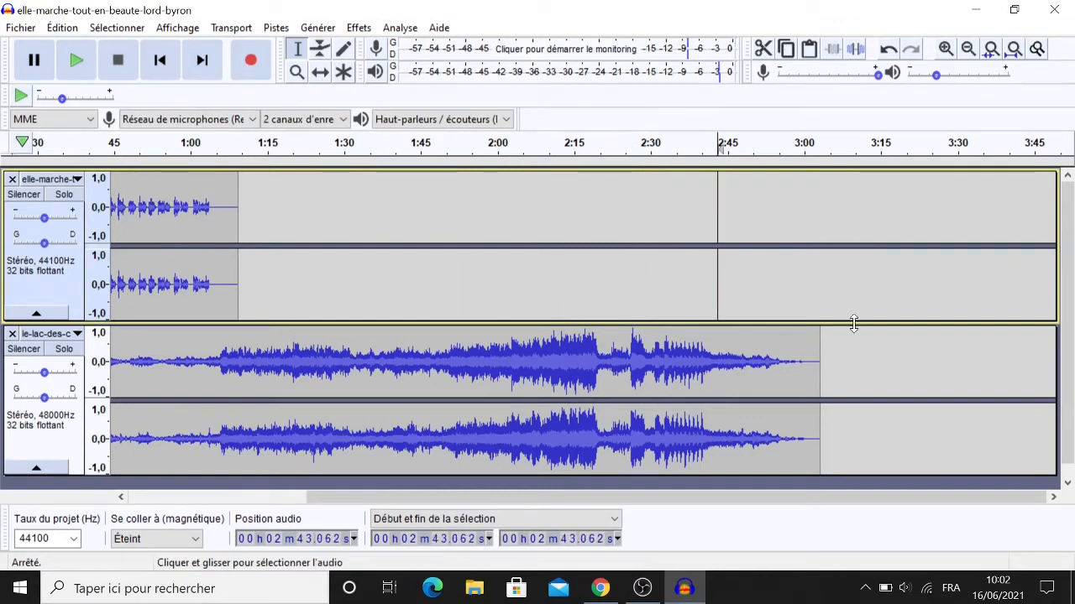
click(537, 361)
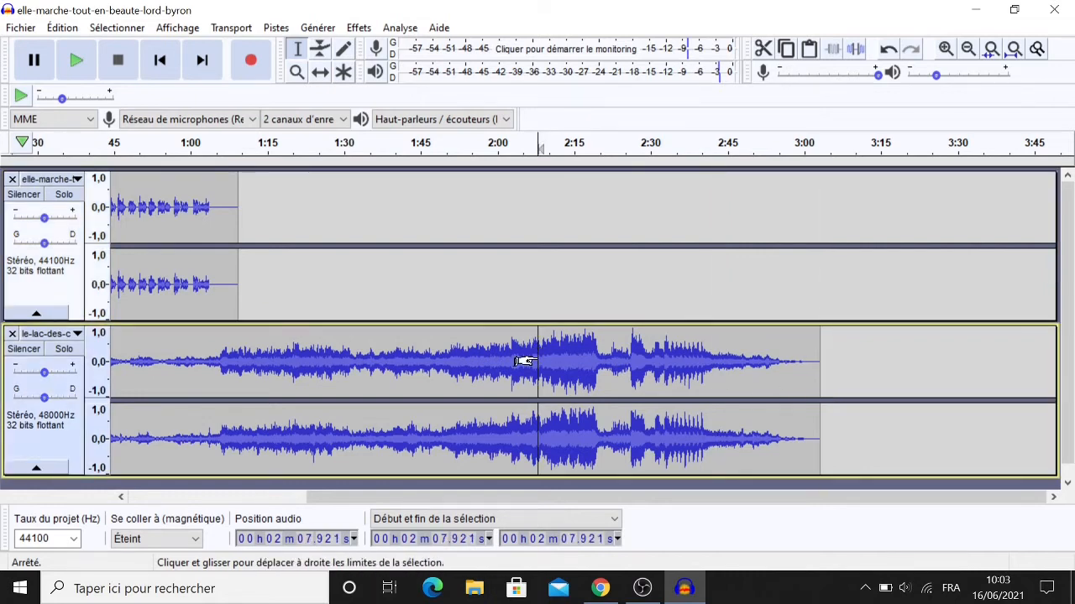
click(492, 371)
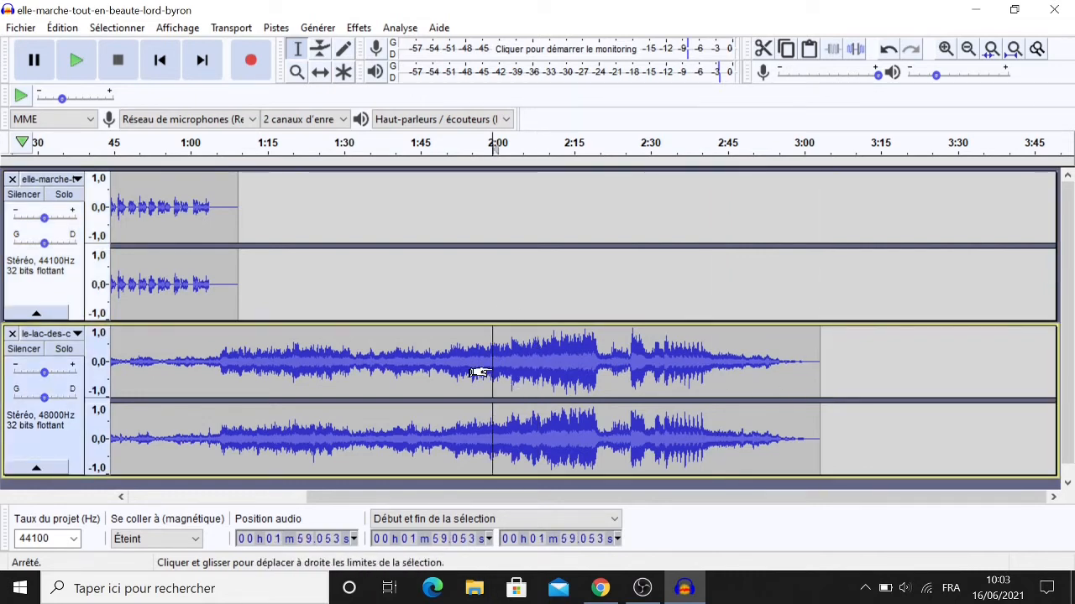
click(114, 207)
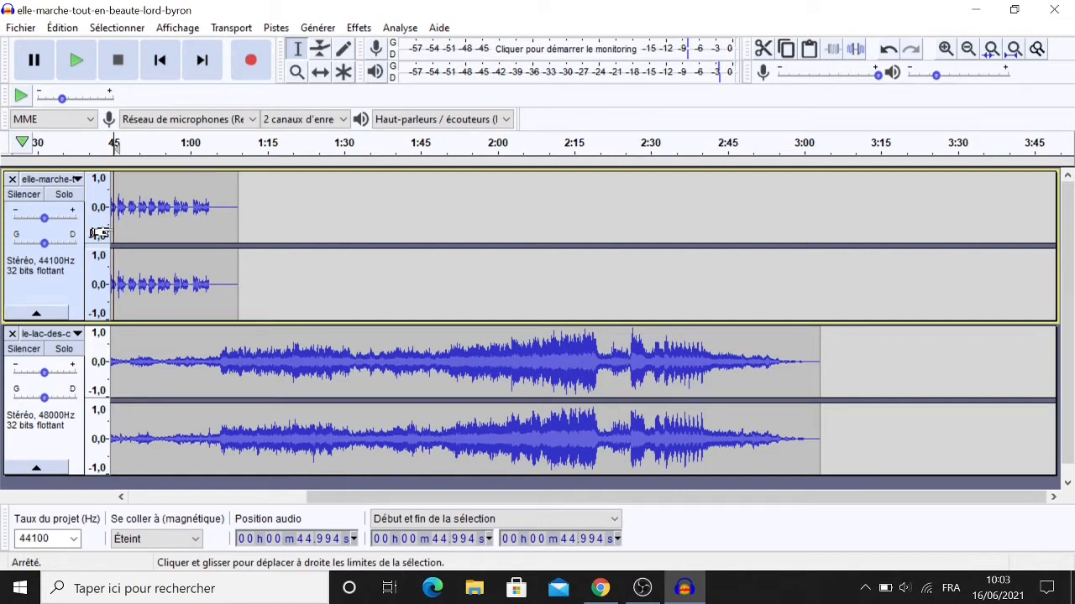
drag(101, 233, 178, 249)
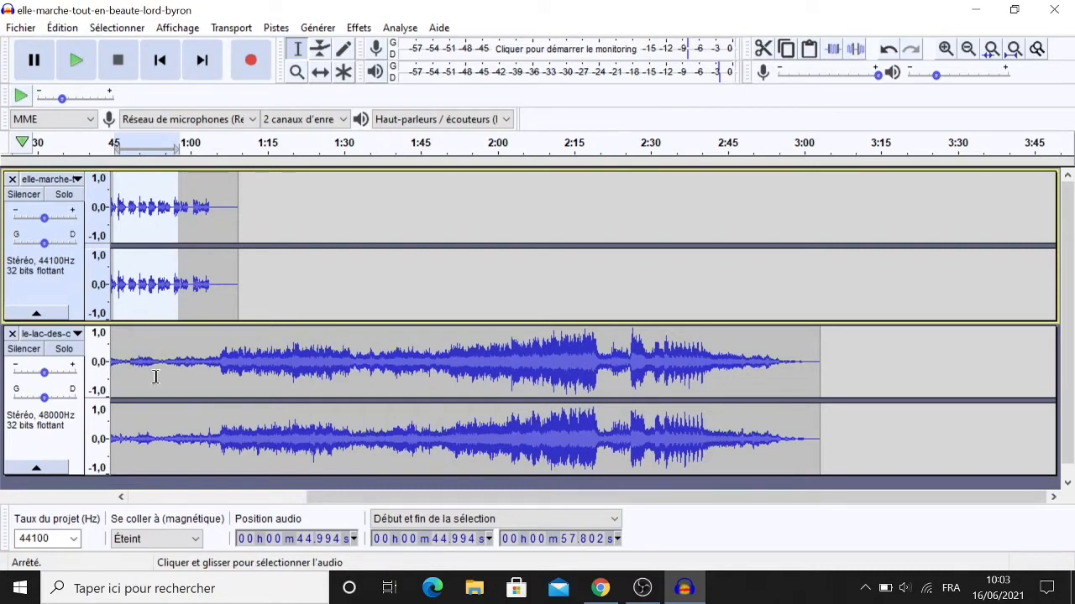
click(437, 308)
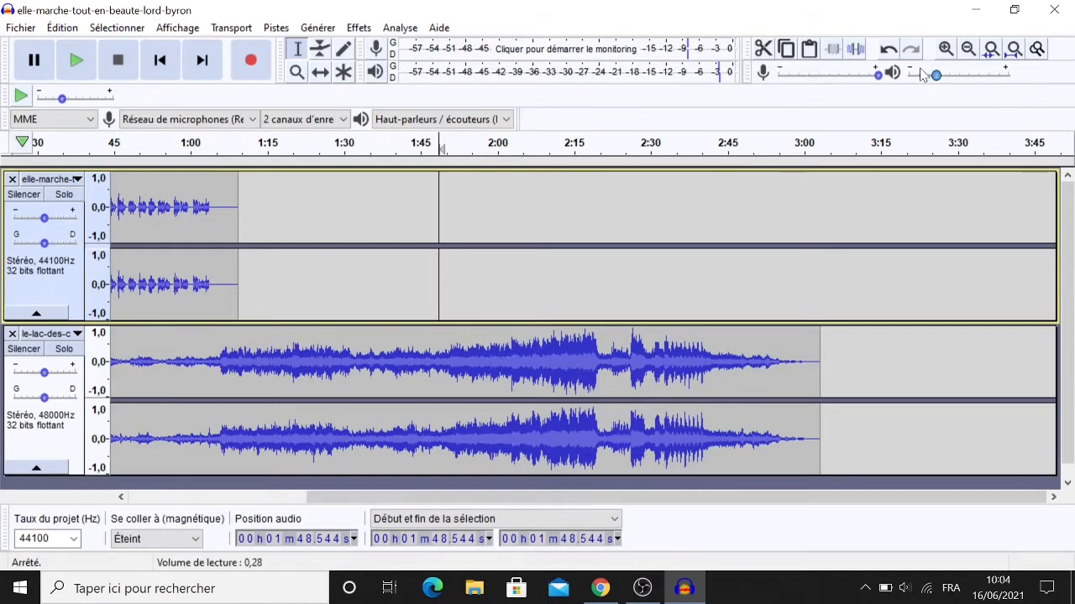
Step: Select the music track from the end of the voice track at 1 min 09.355 s to 3 min 27.974 s, past the music's end
click(943, 50)
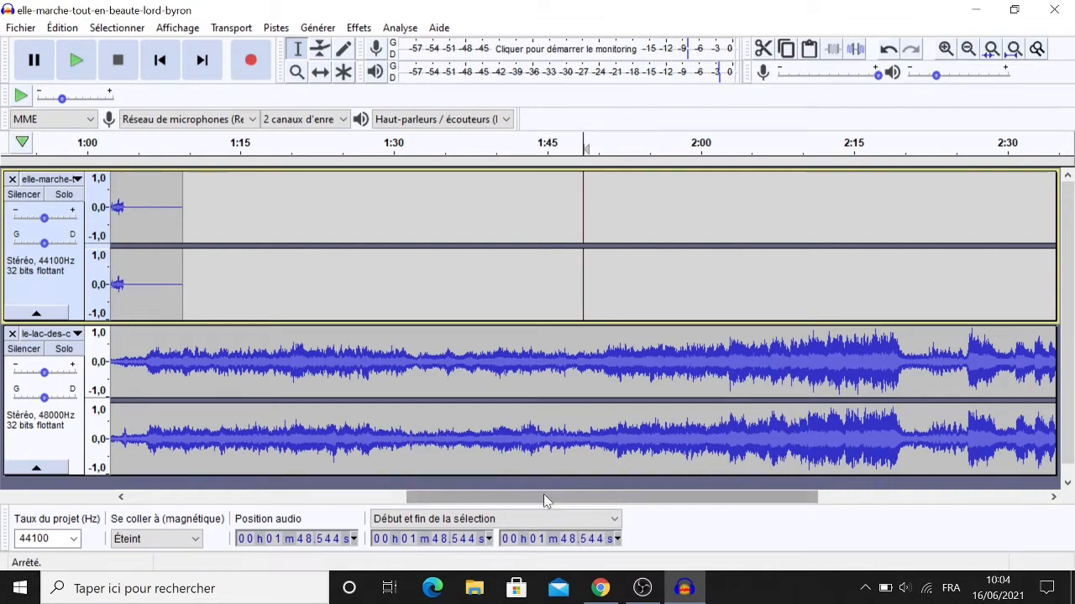
drag(544, 496, 260, 504)
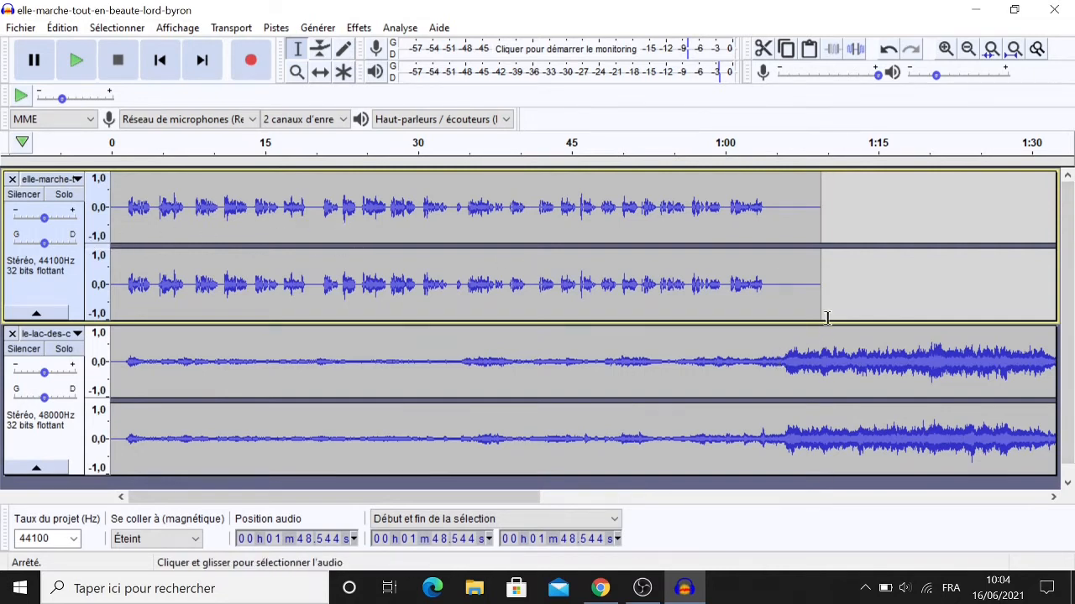
click(822, 359)
drag(822, 359, 1072, 374)
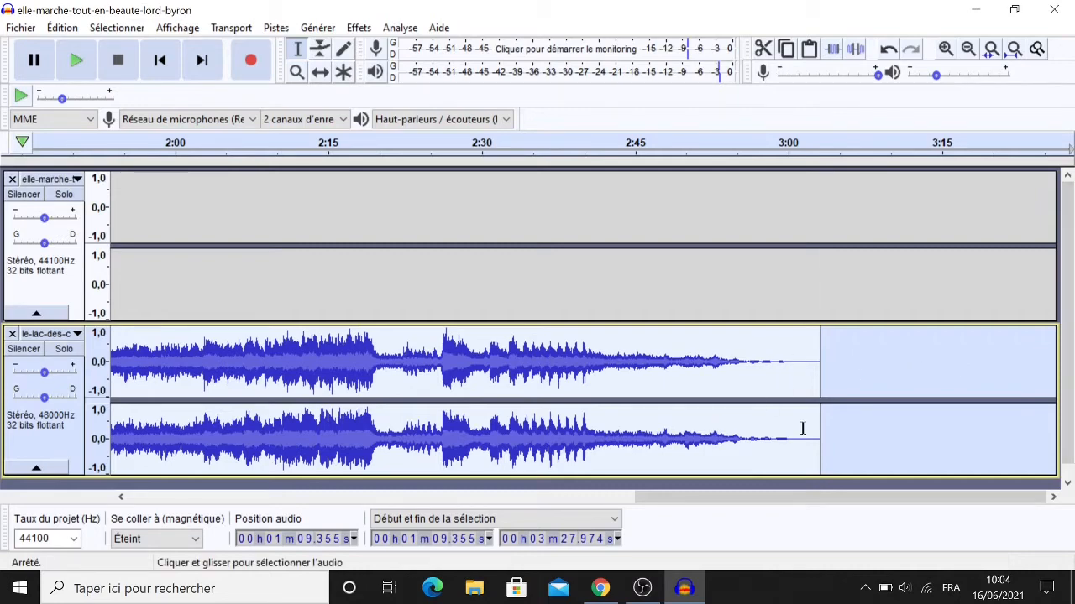
drag(819, 504, 265, 434)
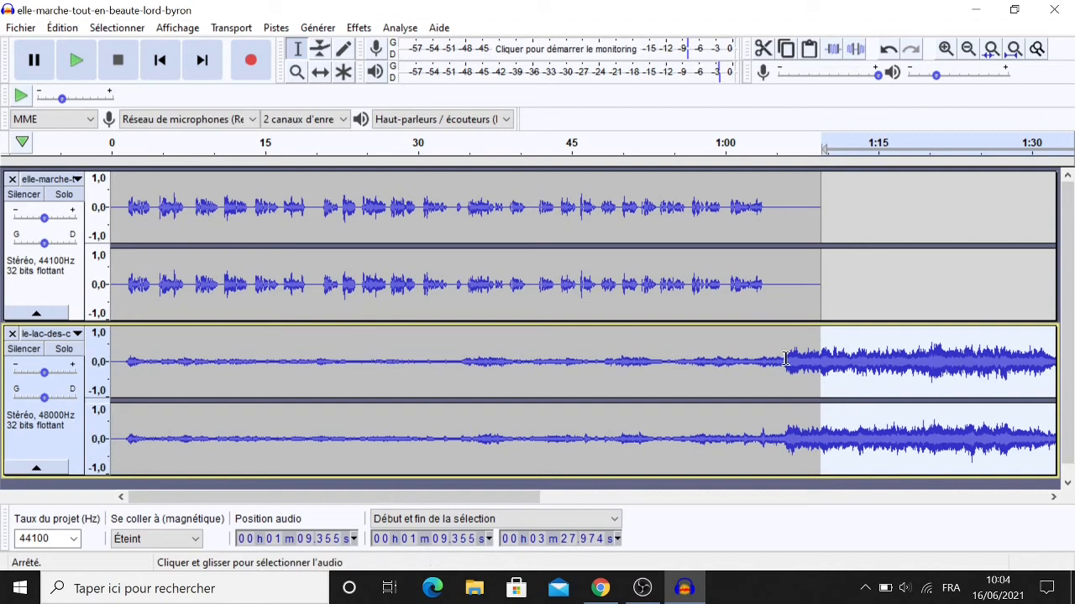
Step: Cut the music track from 1 min 04.617 s to 3 min 27.810 s, past the music's end
click(757, 362)
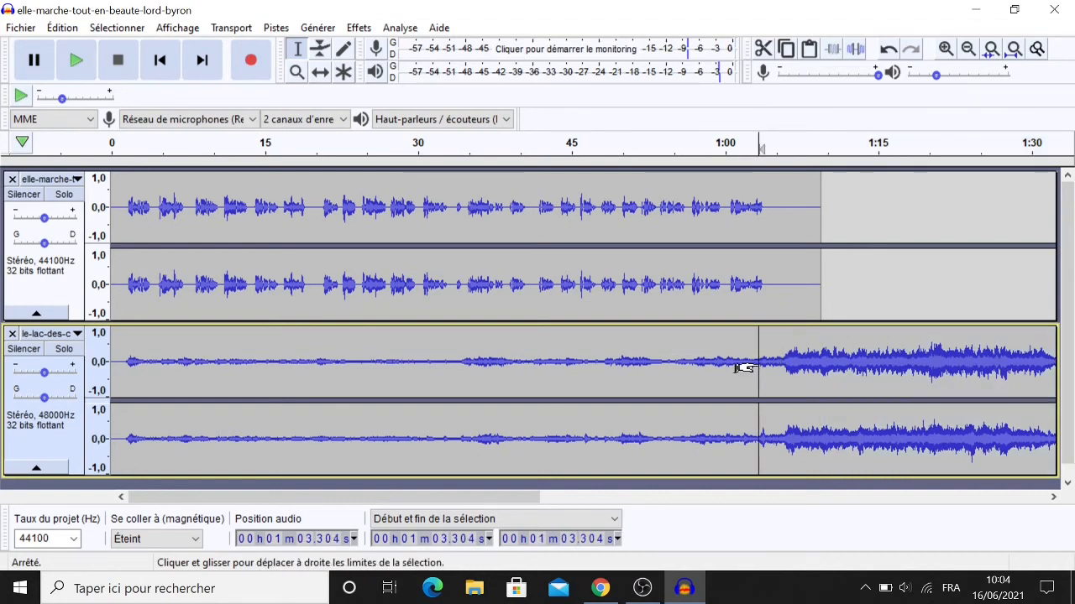
click(770, 361)
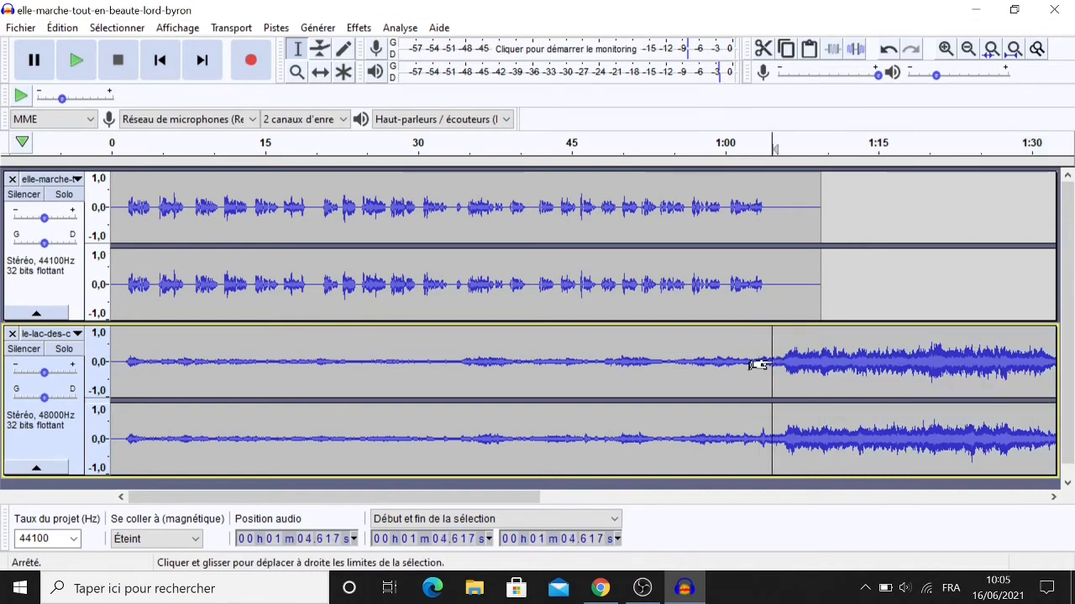
drag(759, 364, 1072, 346)
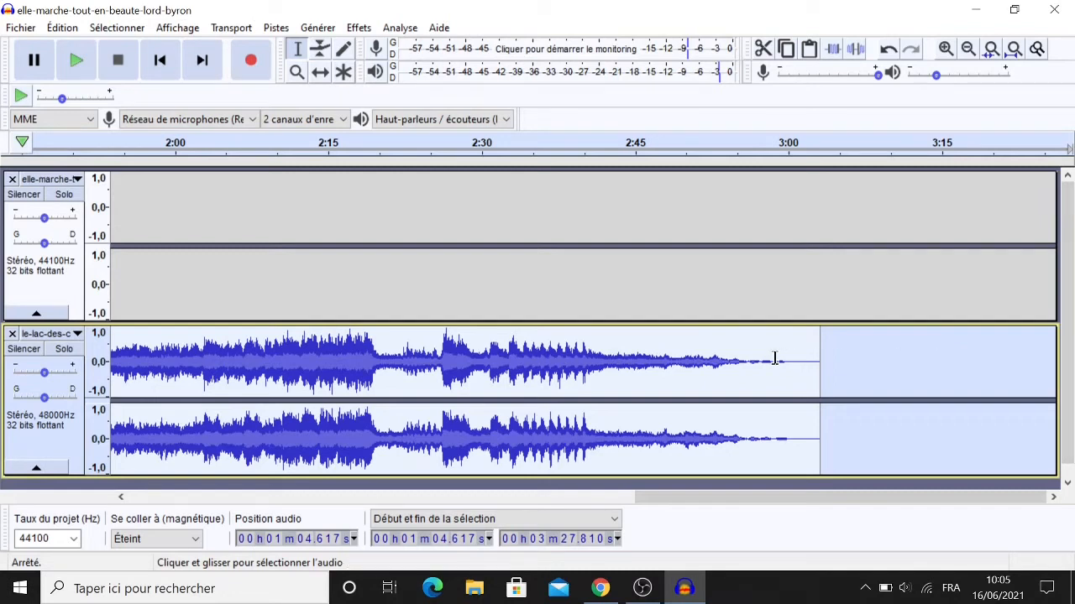
click(761, 52)
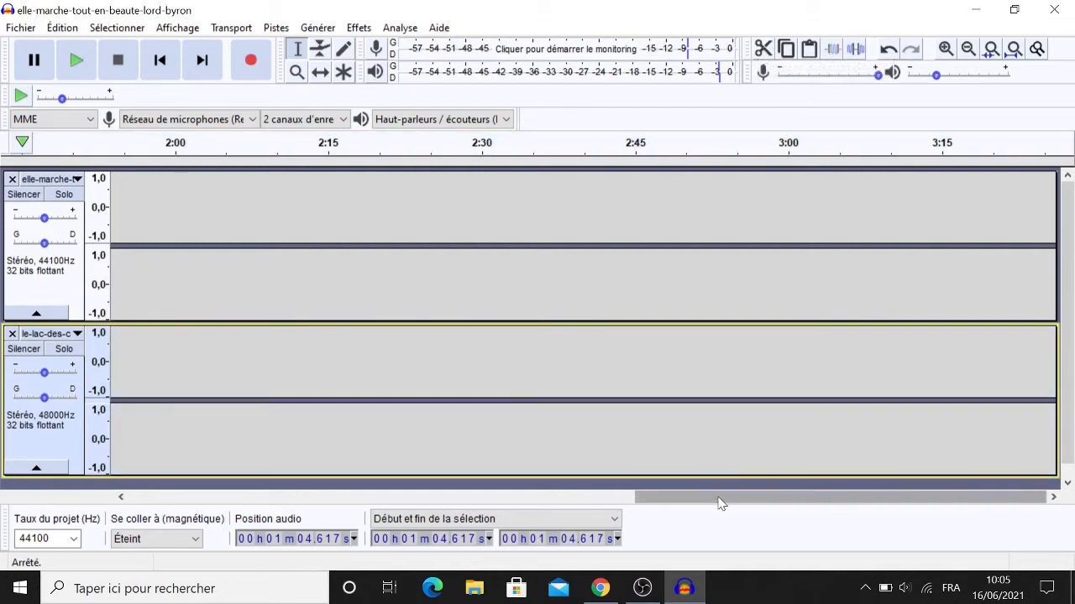
drag(719, 501, 242, 451)
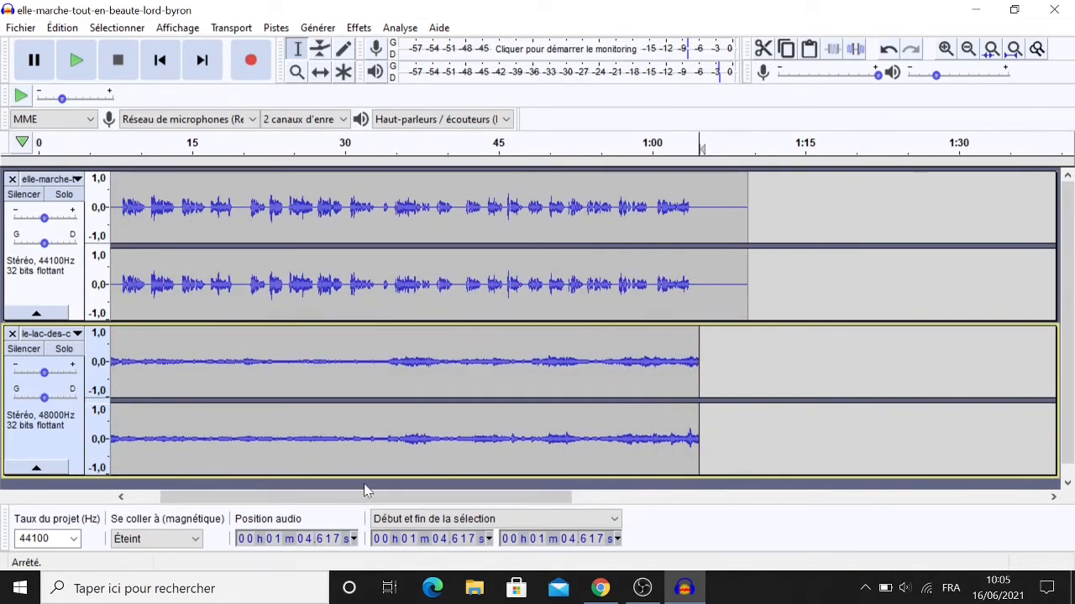
drag(292, 497, 260, 497)
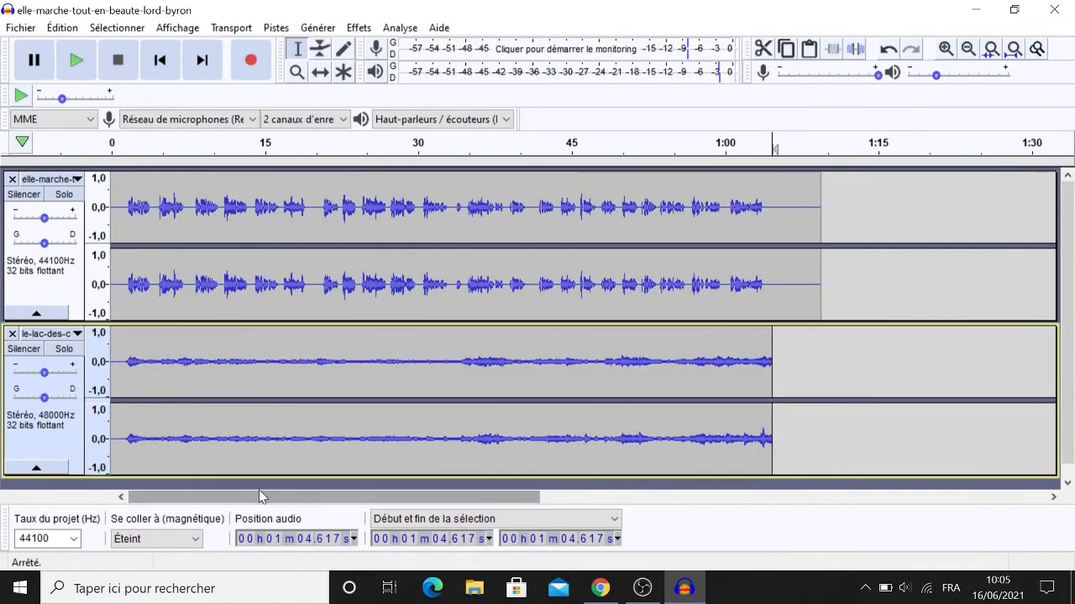
Step: Play briefly from 1 min 04.617 s, place the cursor in the voice track at 0.657 s, and play both tracks from there before stopping
click(72, 74)
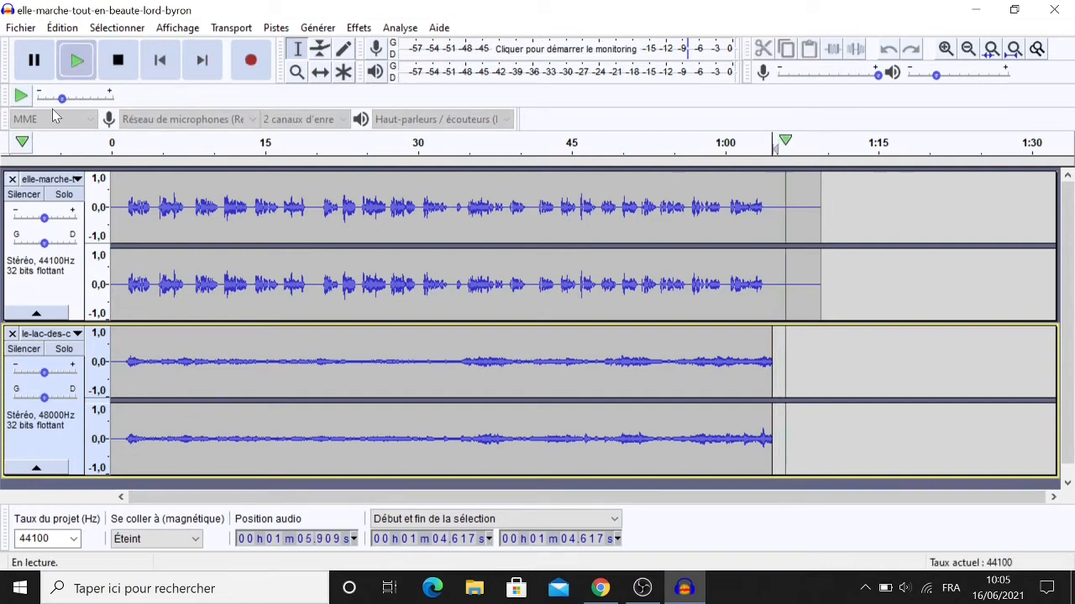
click(119, 60)
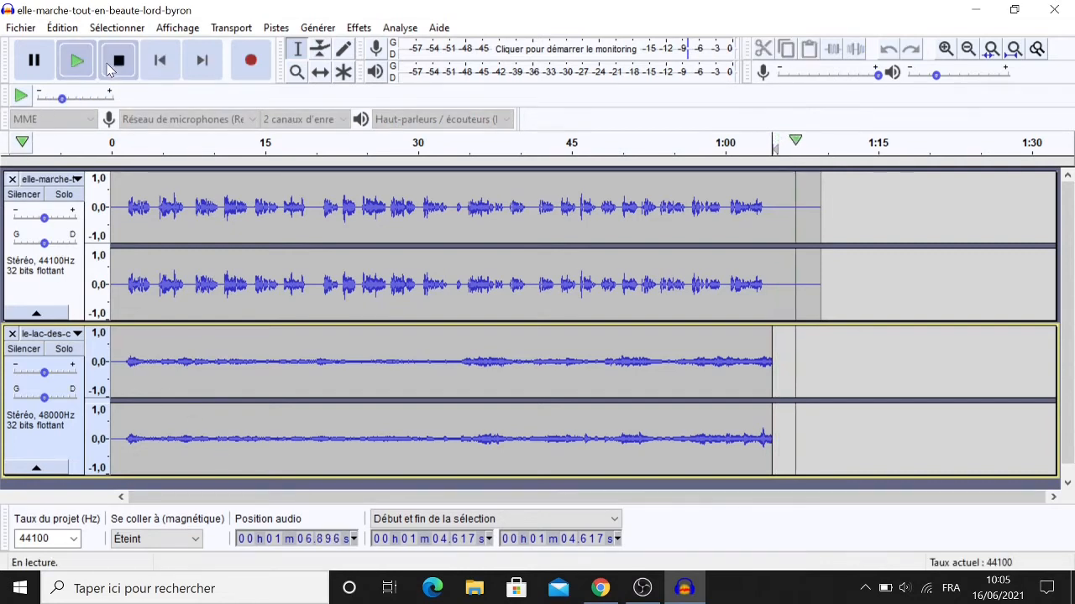
click(118, 209)
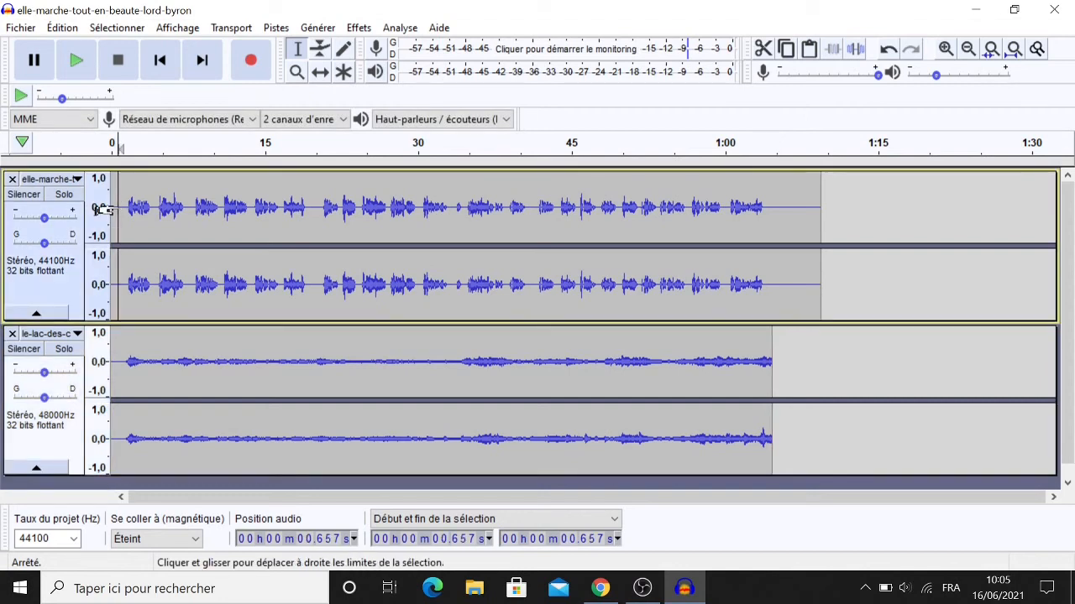
click(72, 60)
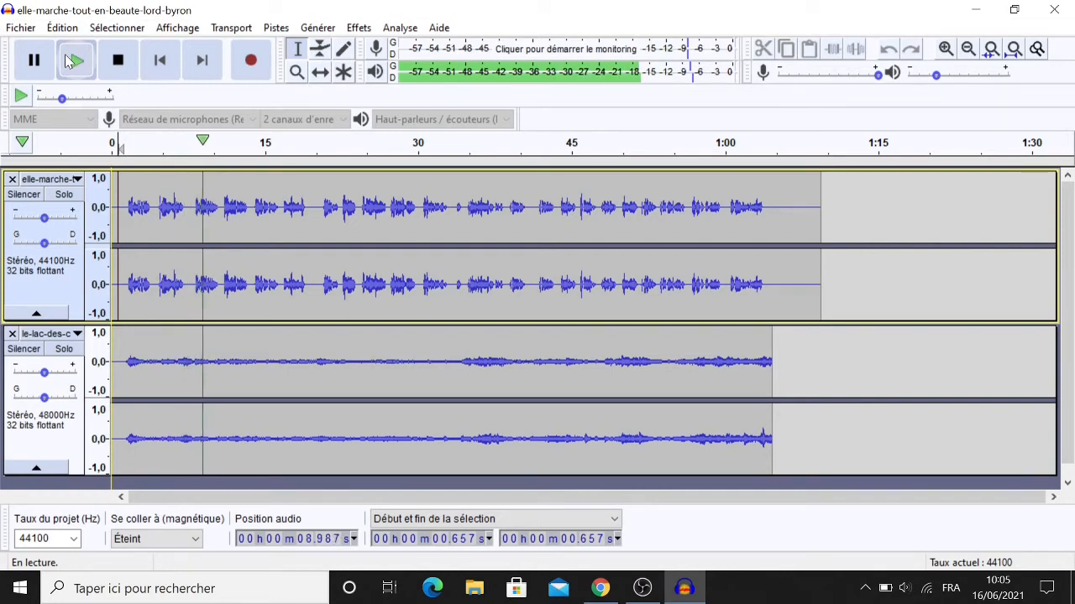
click(118, 63)
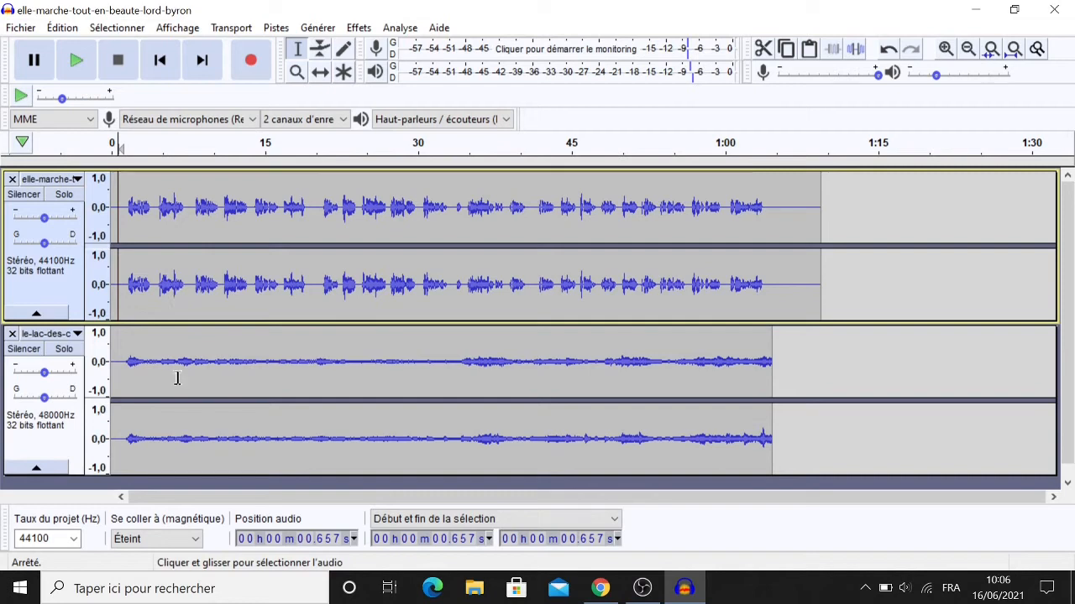
Step: Look through the available file, editing, view, transport, track, generate, effect and analysis commands for one that mixes the tracks
click(21, 29)
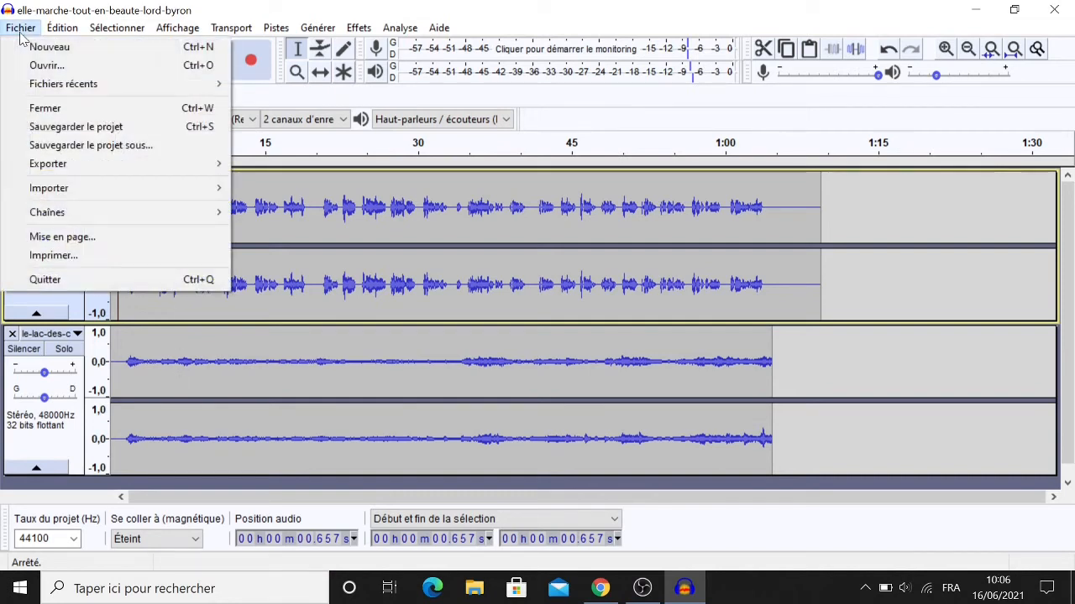
mouse_move(60, 36)
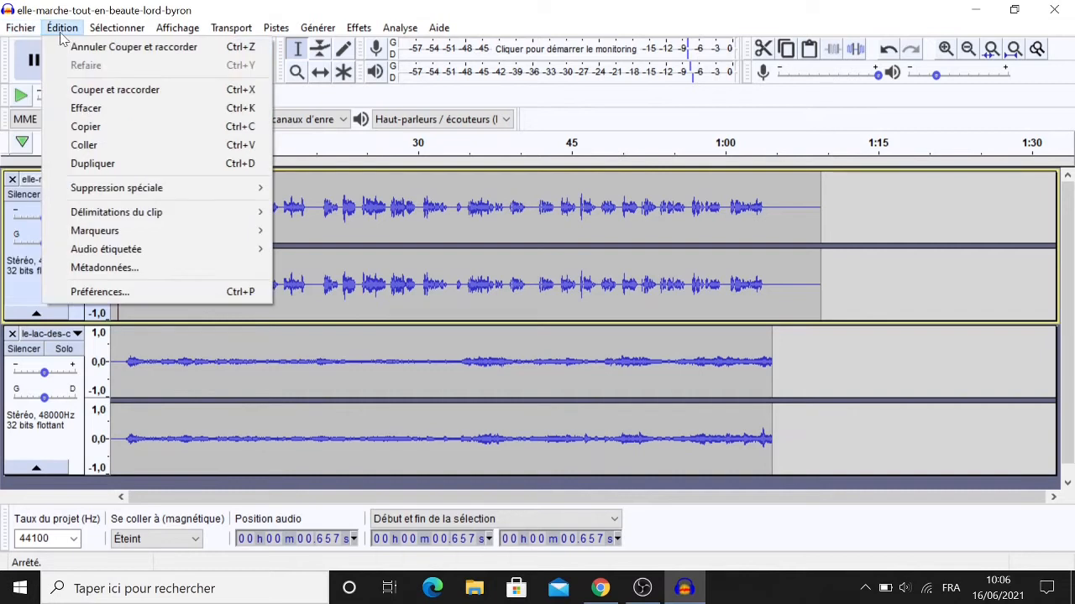
mouse_move(170, 34)
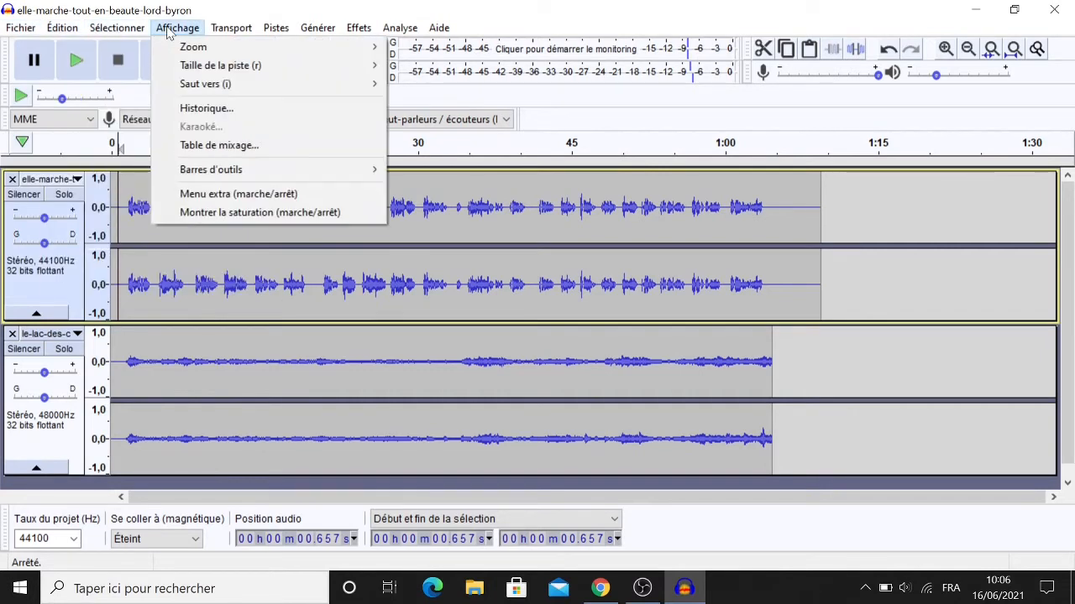
mouse_move(223, 25)
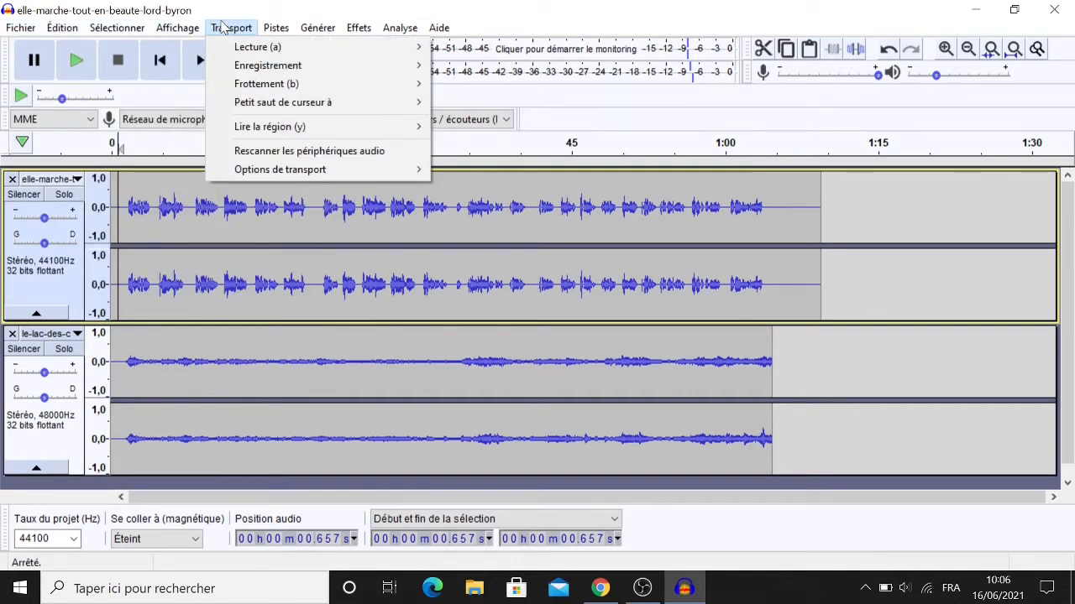
mouse_move(261, 30)
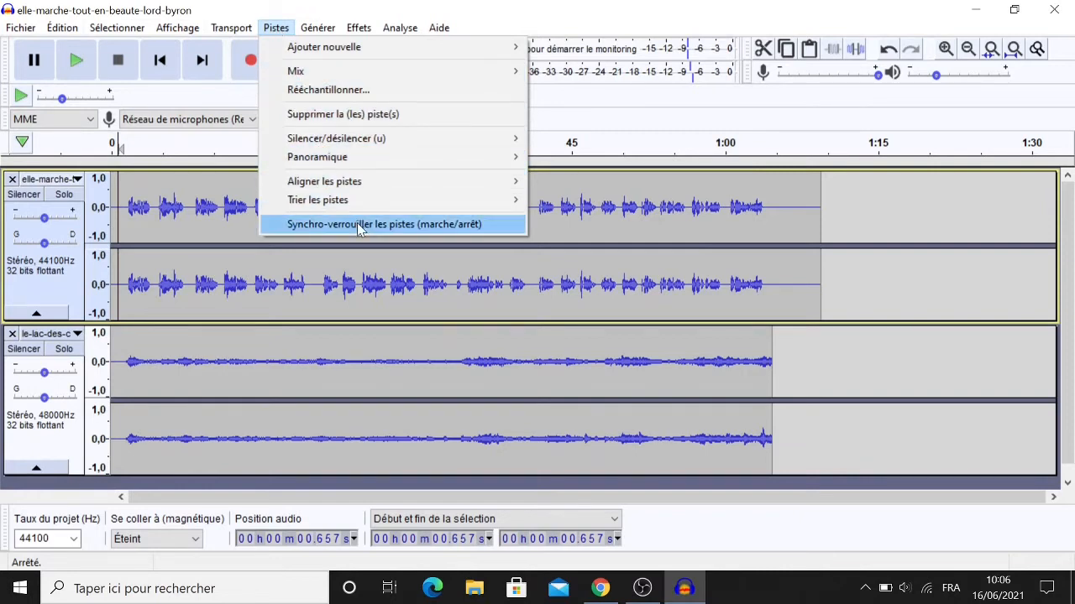
mouse_move(325, 147)
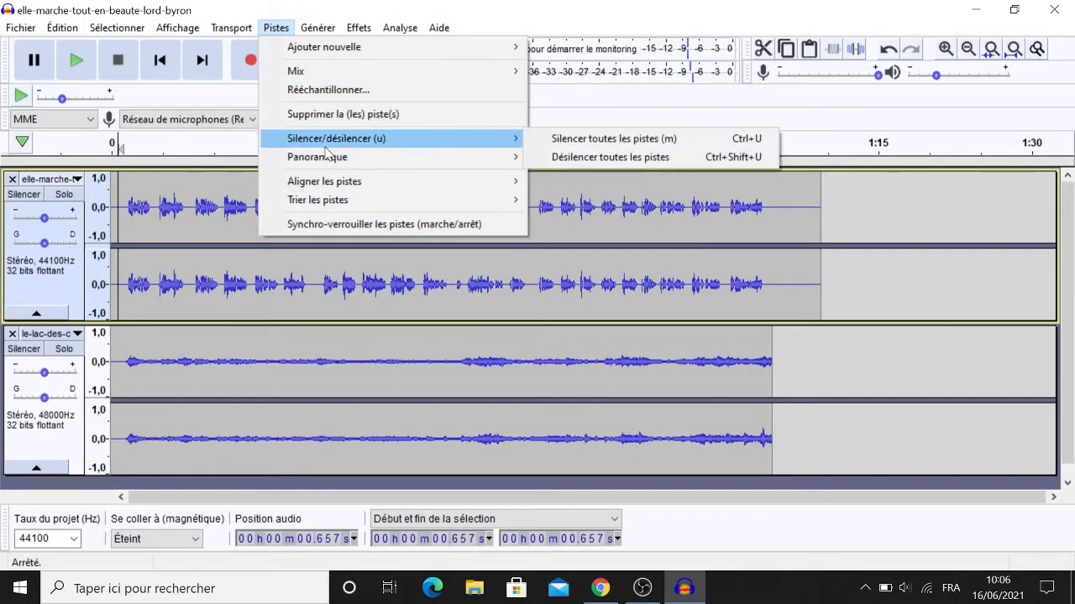
mouse_move(324, 30)
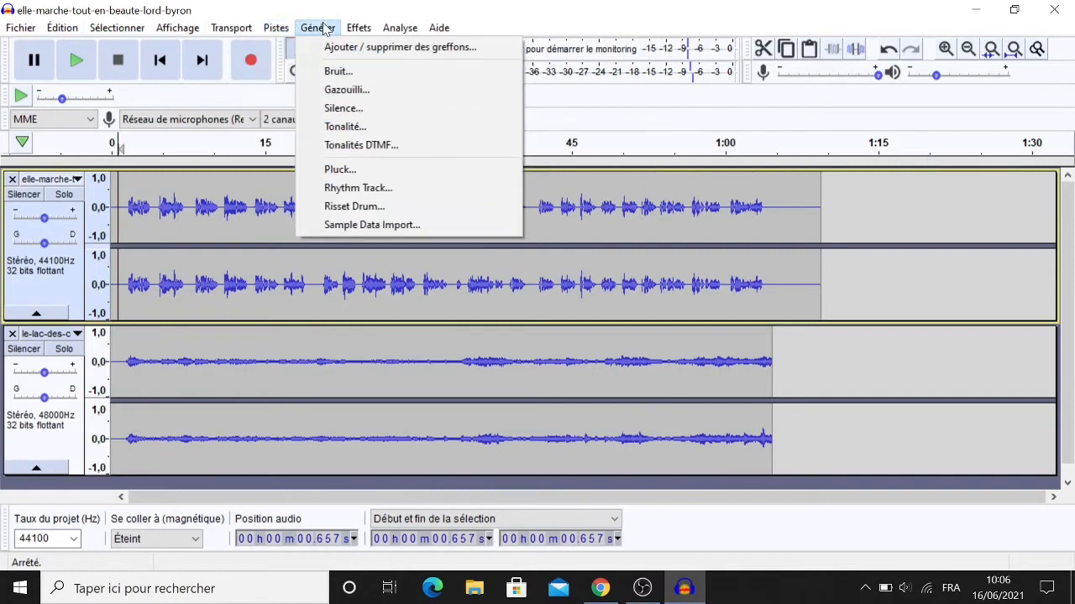
mouse_move(358, 32)
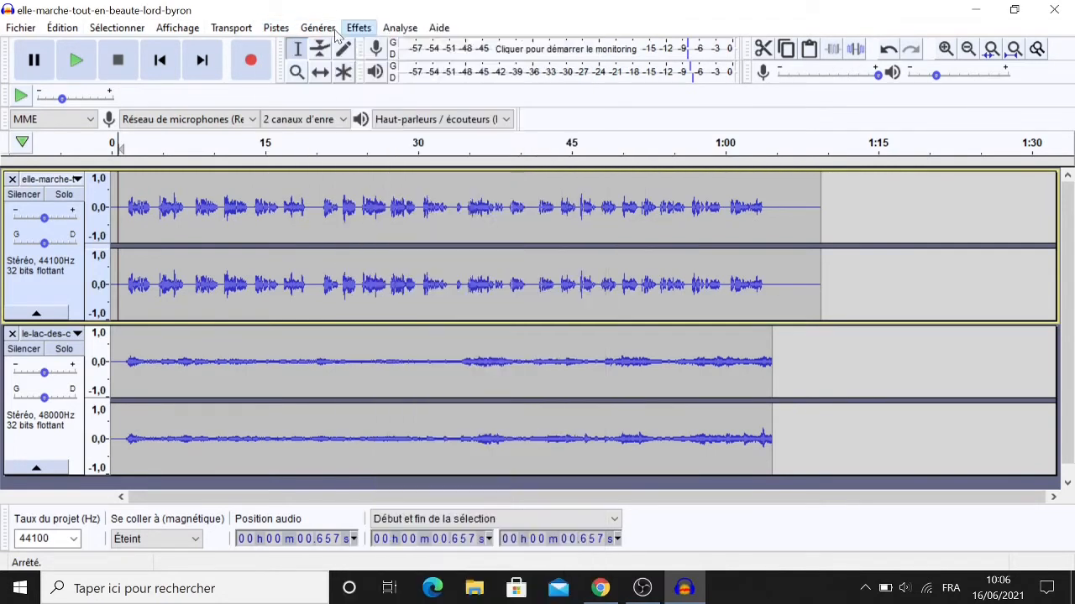
mouse_move(223, 29)
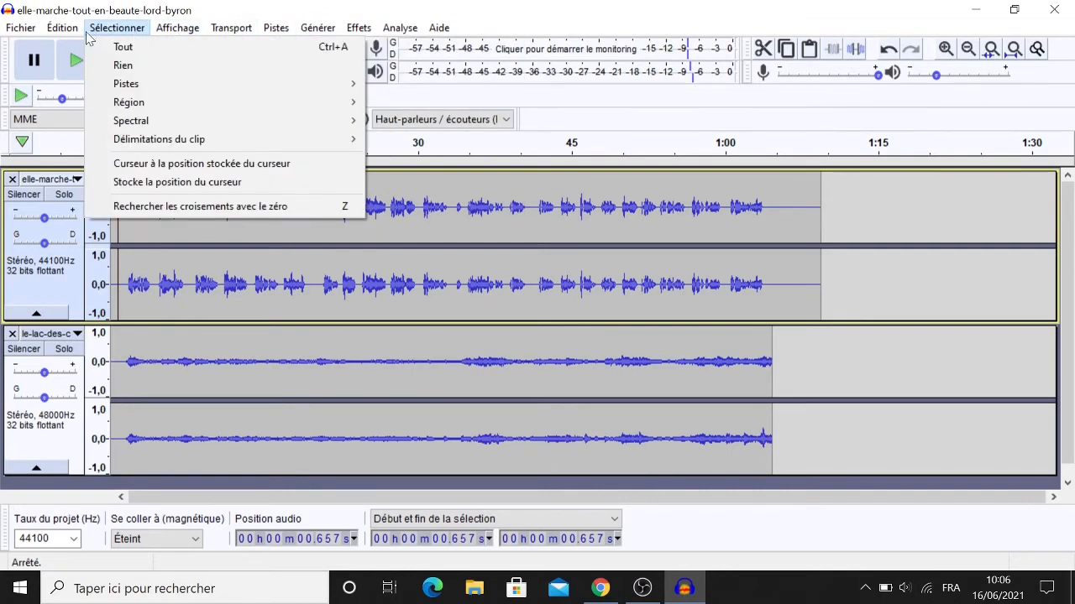
mouse_move(63, 33)
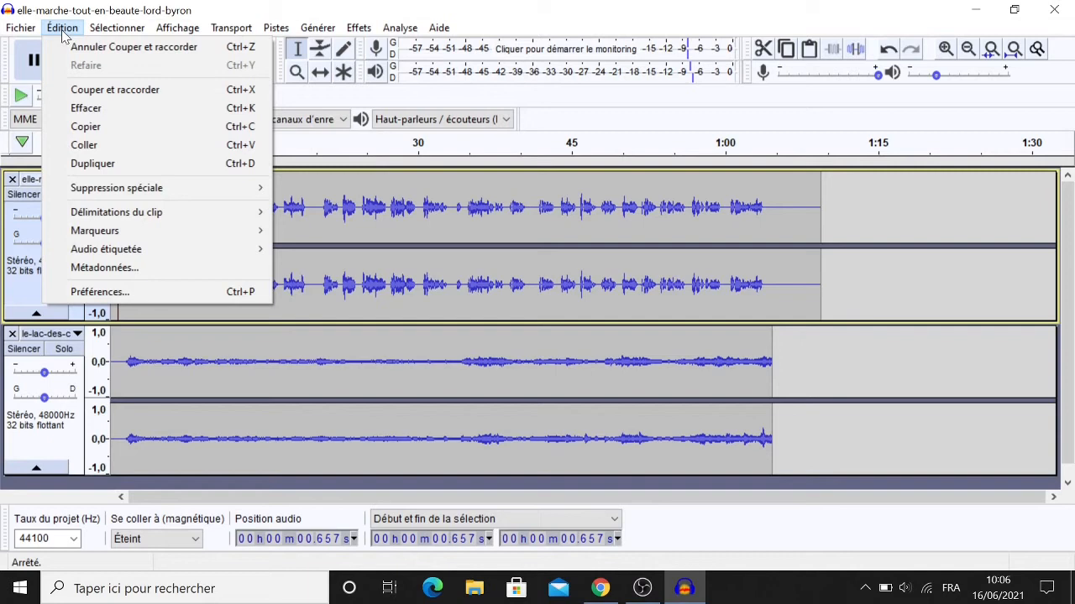
mouse_move(28, 35)
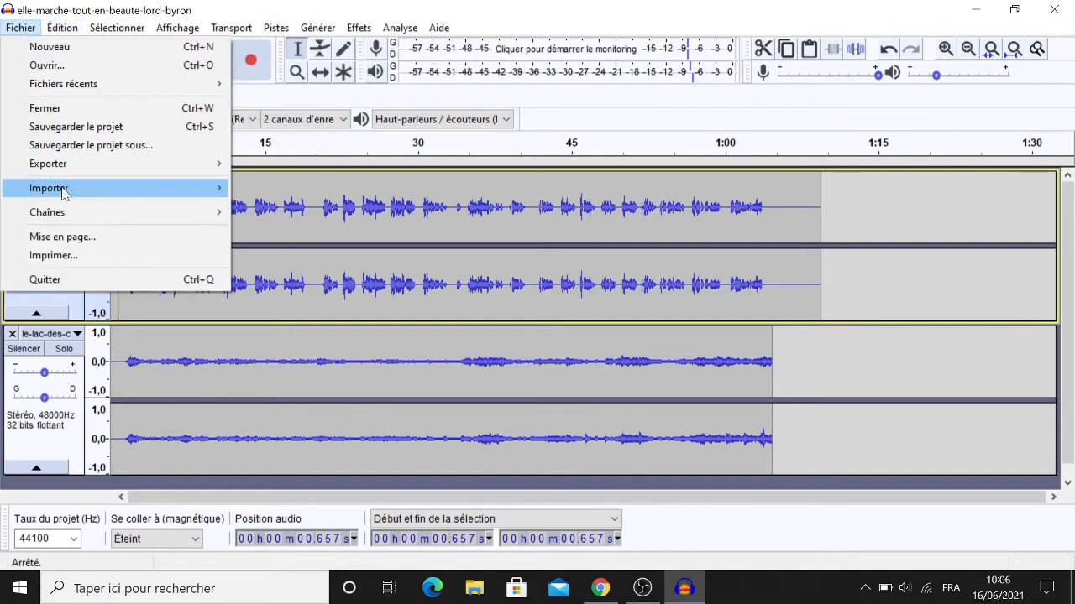
mouse_move(403, 31)
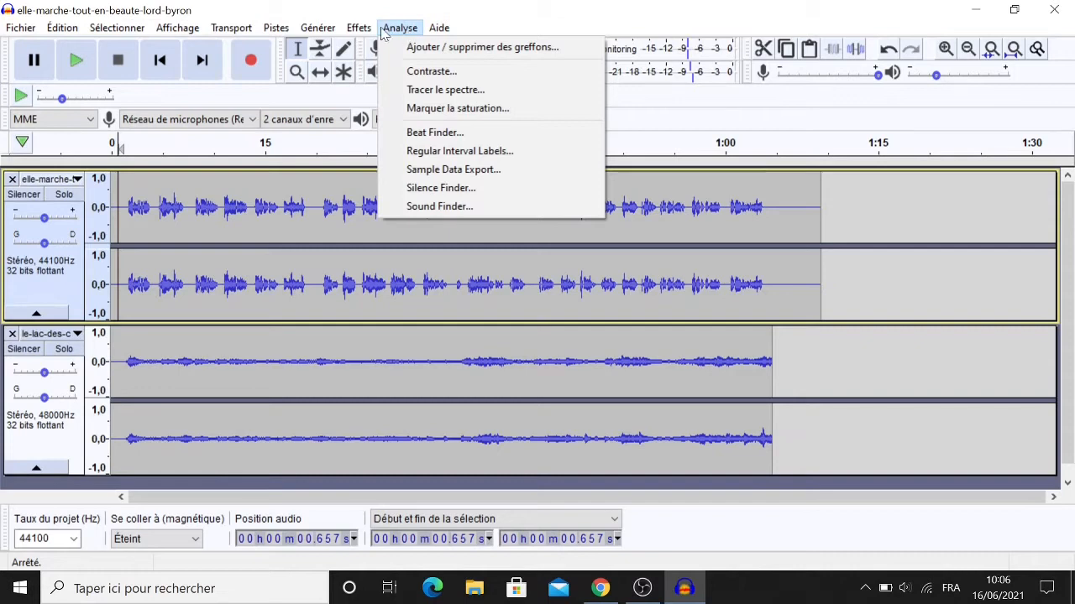
mouse_move(369, 31)
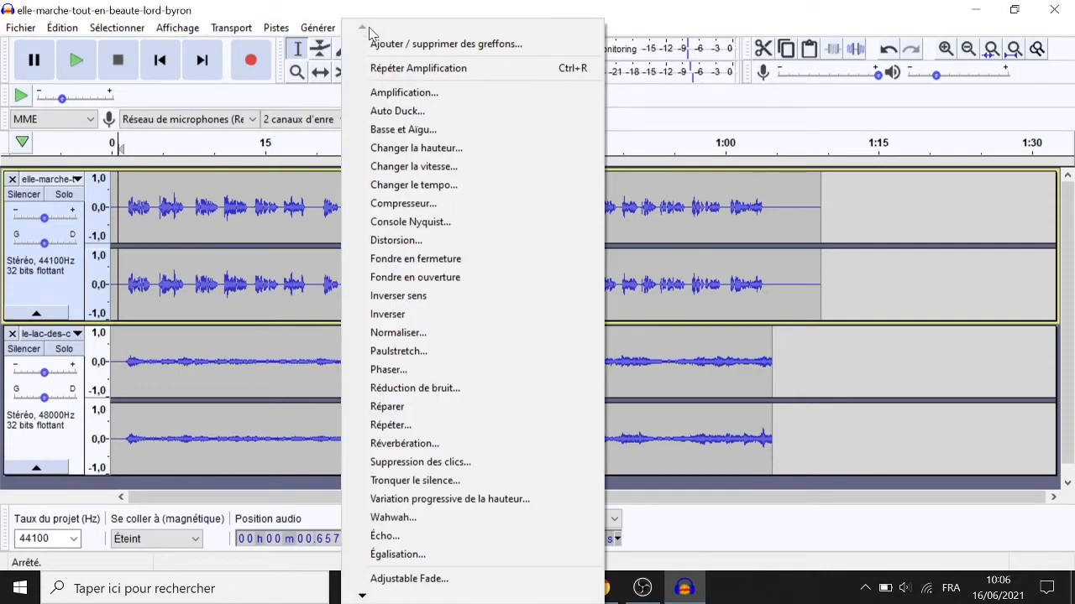
mouse_move(327, 32)
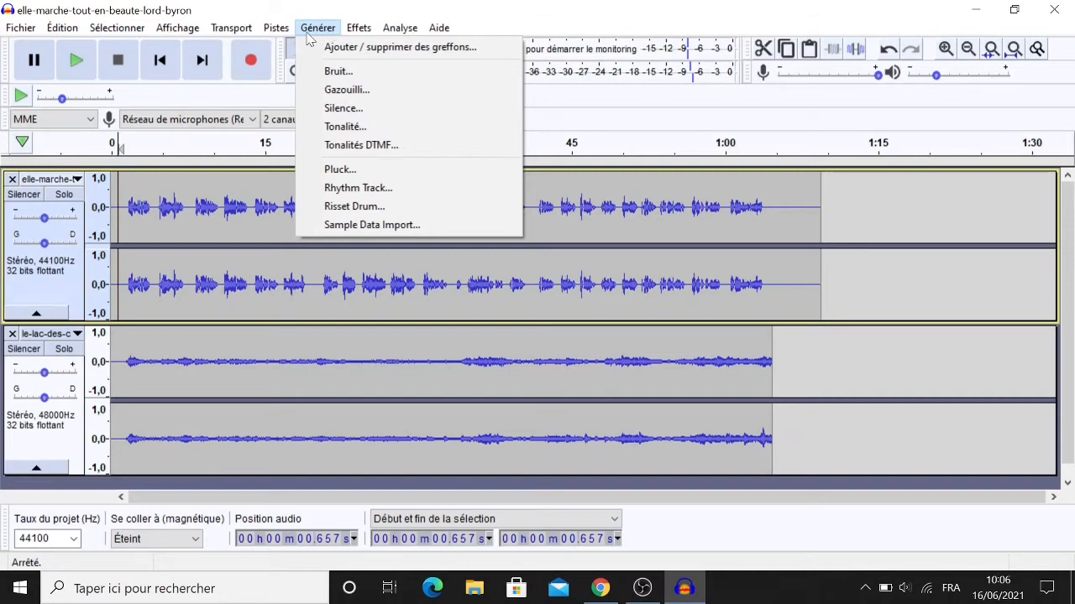
Step: Apply Mixage et Rendu to the selected voice track and check how both tracks are arranged
mouse_move(281, 35)
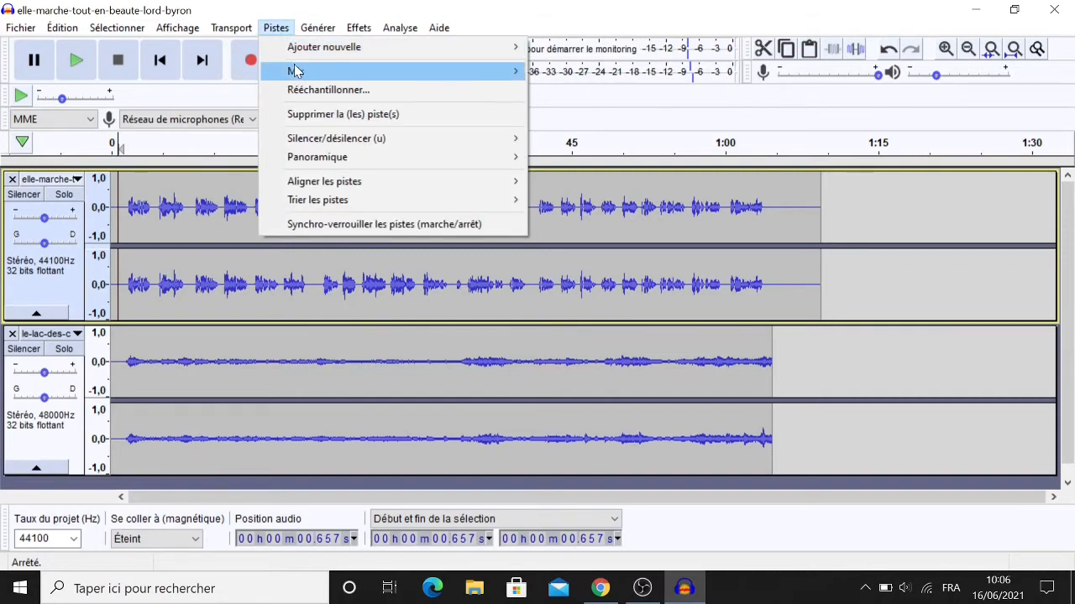
mouse_move(295, 72)
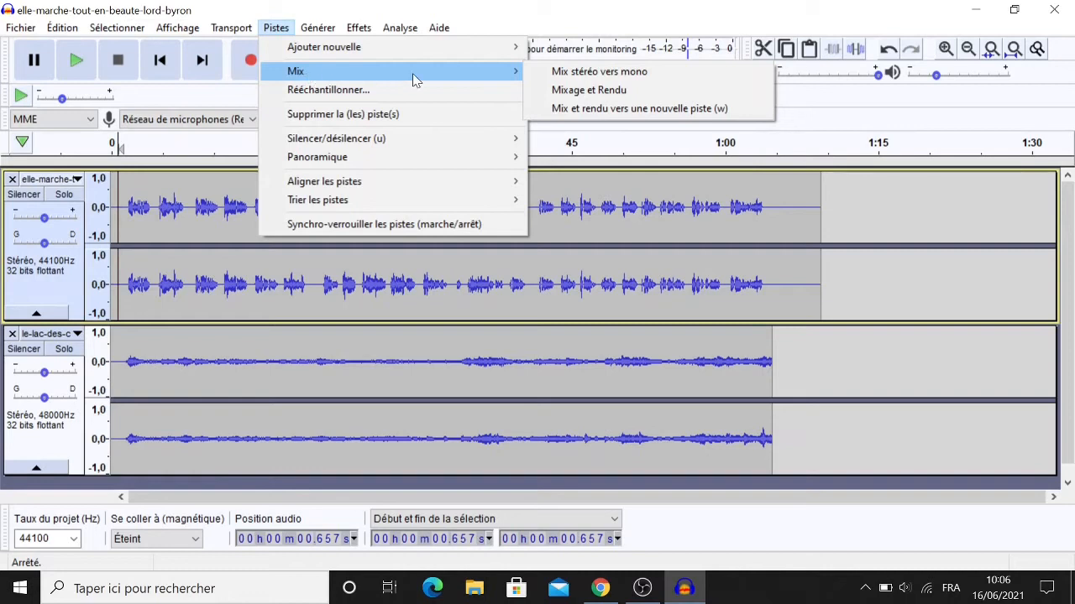
click(598, 91)
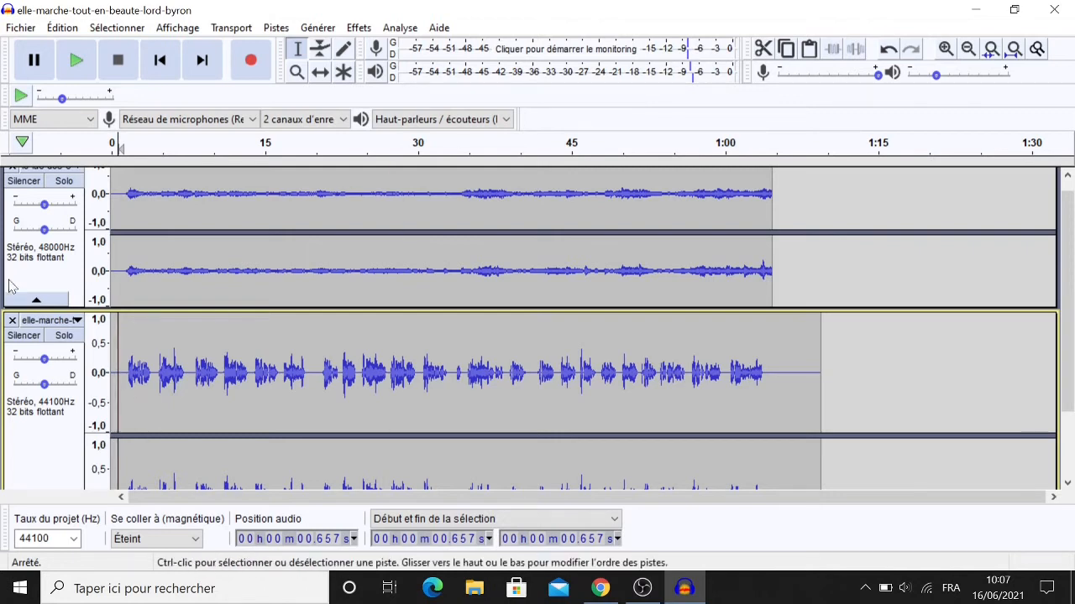
scroll(217, 388, down, 3)
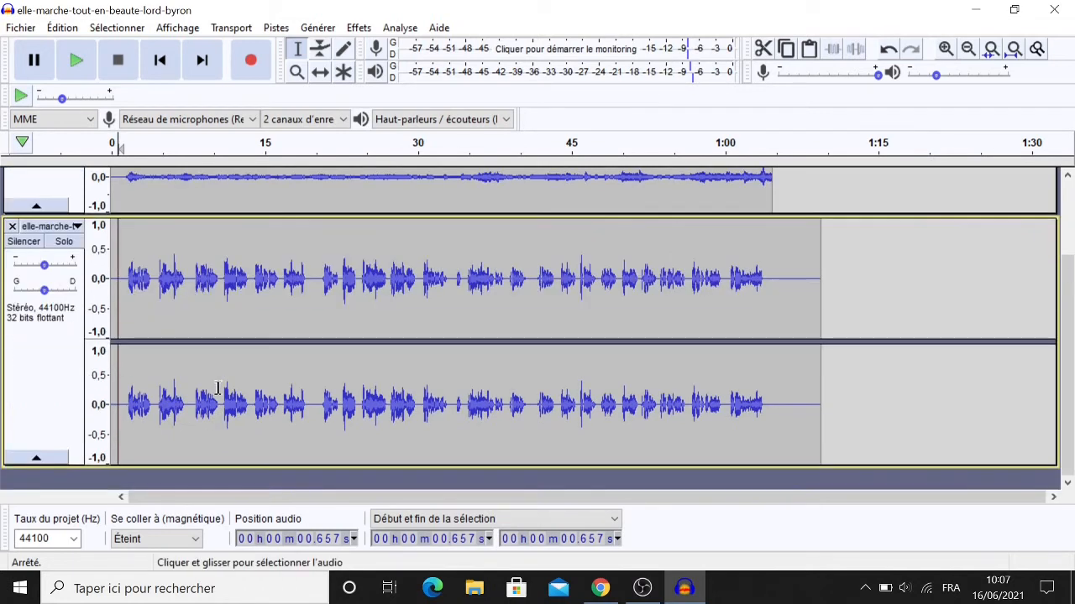
scroll(216, 388, up, 3)
scroll(216, 388, down, 4)
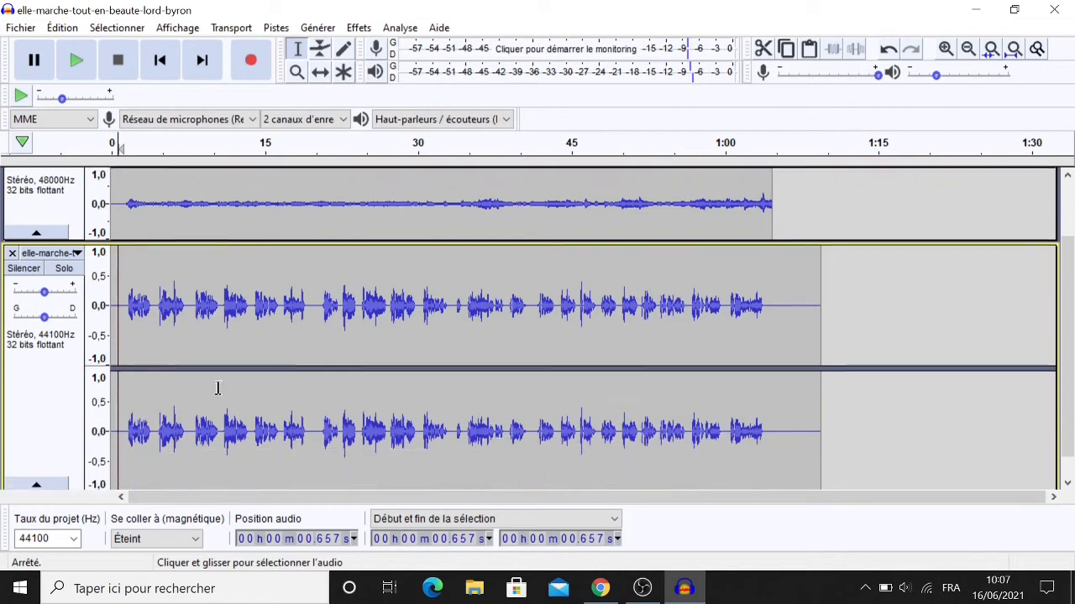
scroll(217, 388, up, 5)
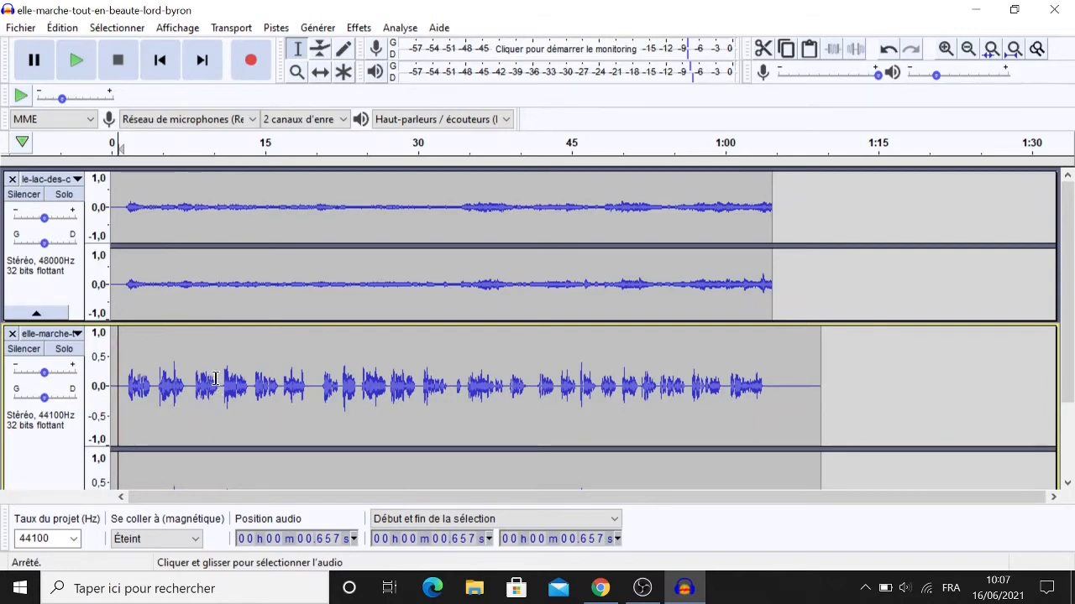
scroll(215, 379, down, 4)
scroll(215, 379, up, 4)
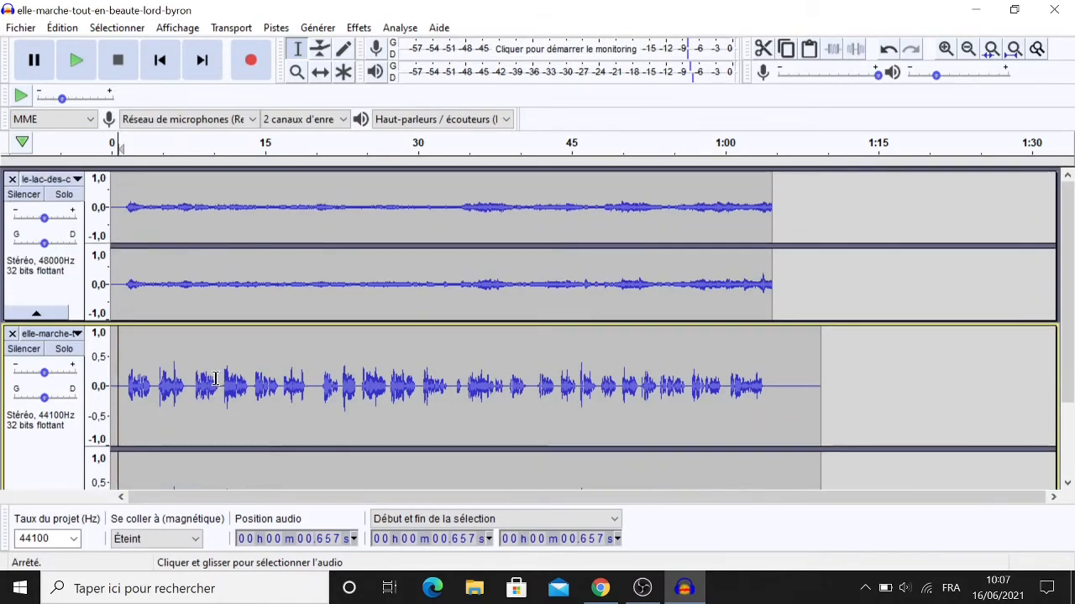
scroll(215, 378, down, 4)
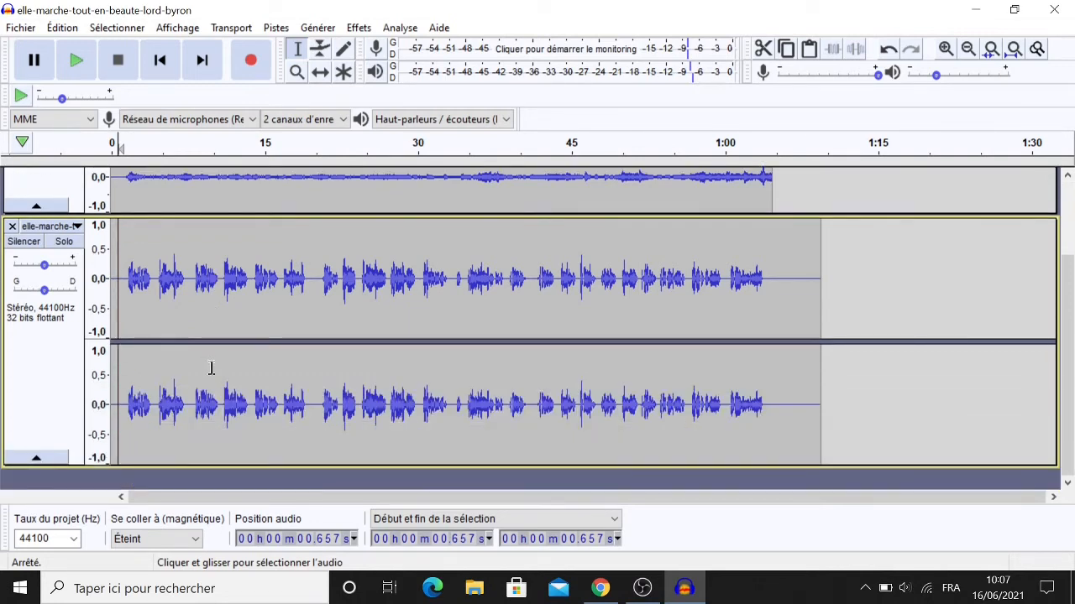
Step: Try to mix and render to a new track using Mix et rendu vers une nouvelle piste with no audio selected
click(269, 25)
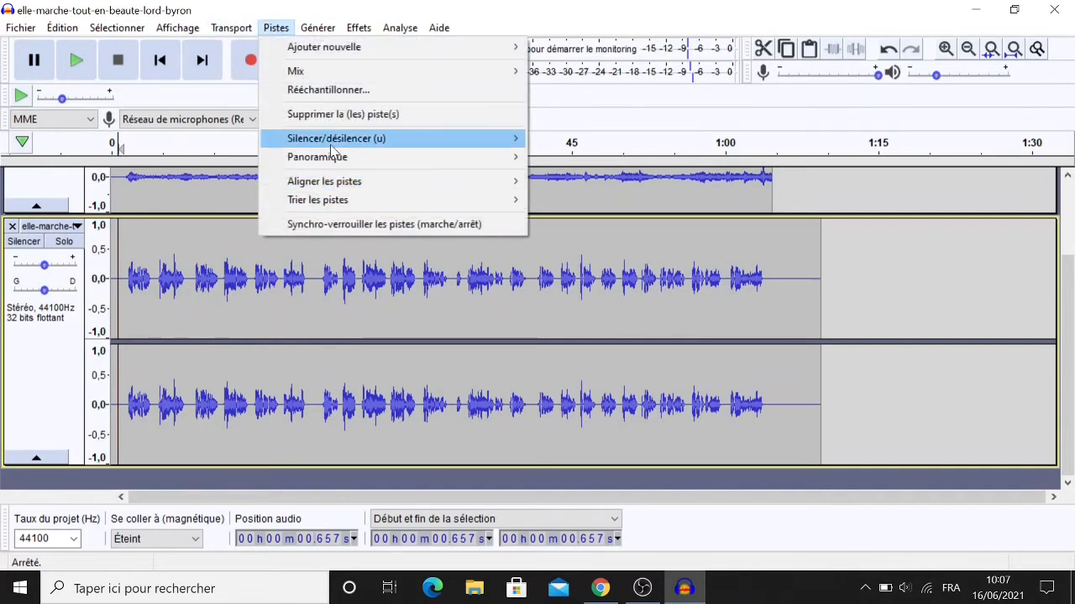
mouse_move(372, 75)
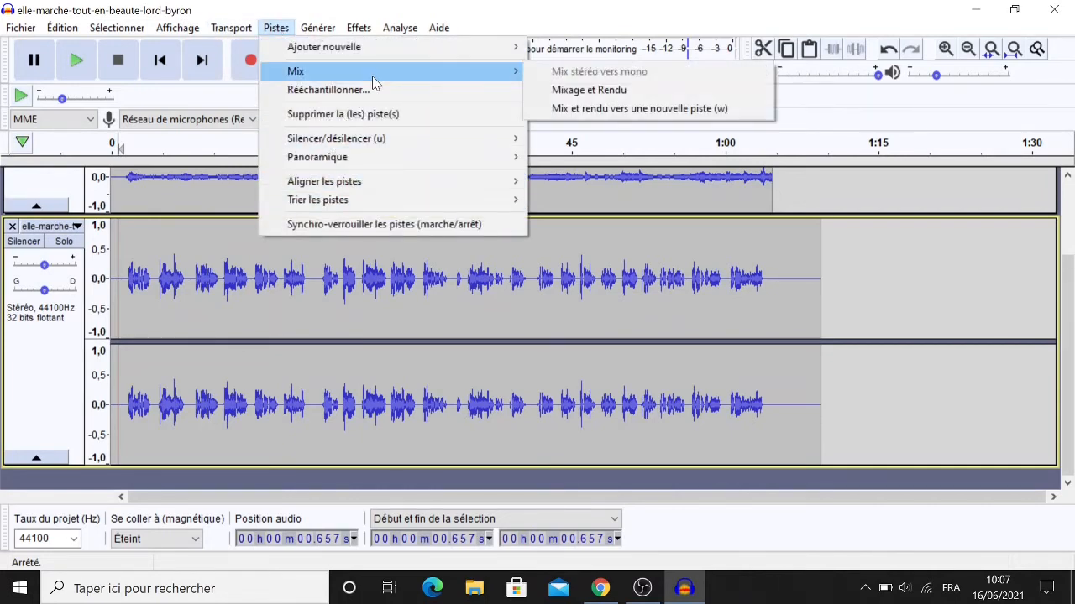
click(587, 111)
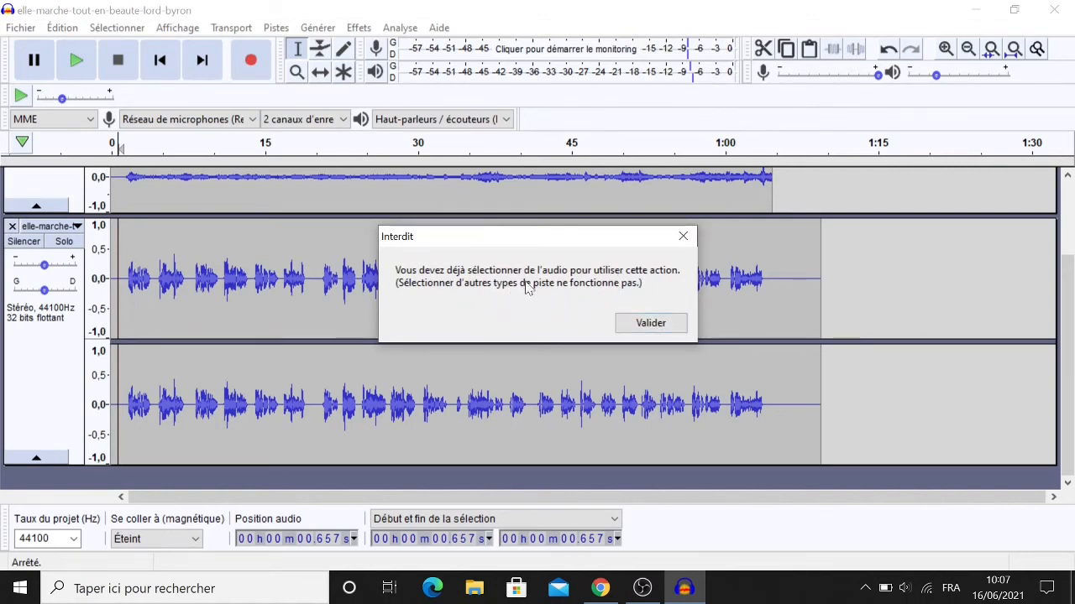
click(649, 326)
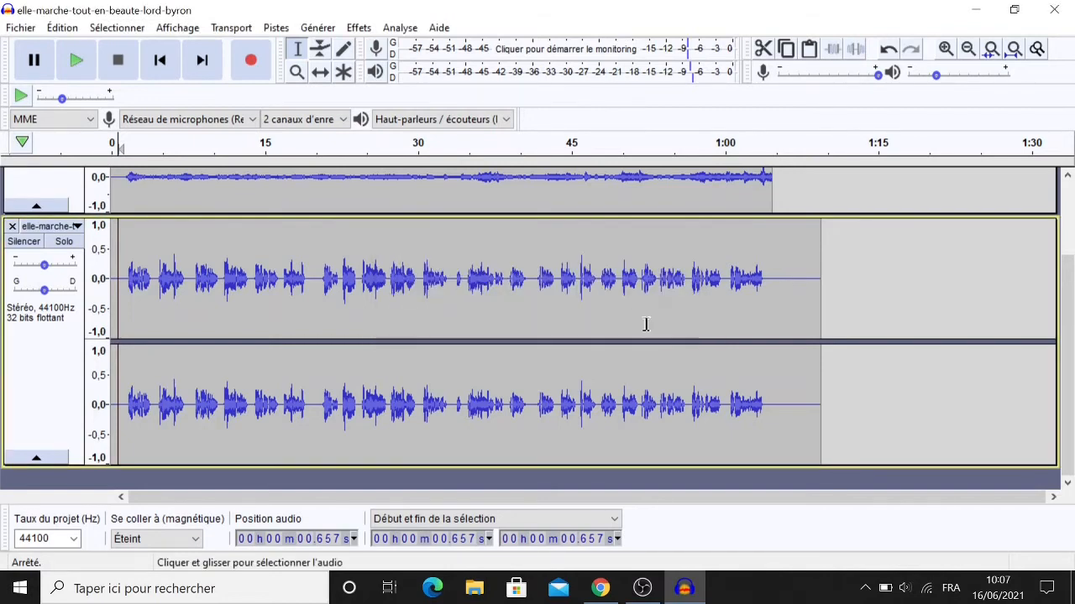
Step: Undo the last Mixage et Rendu and select the whole voice track, leaving the music track's panning centred
click(888, 52)
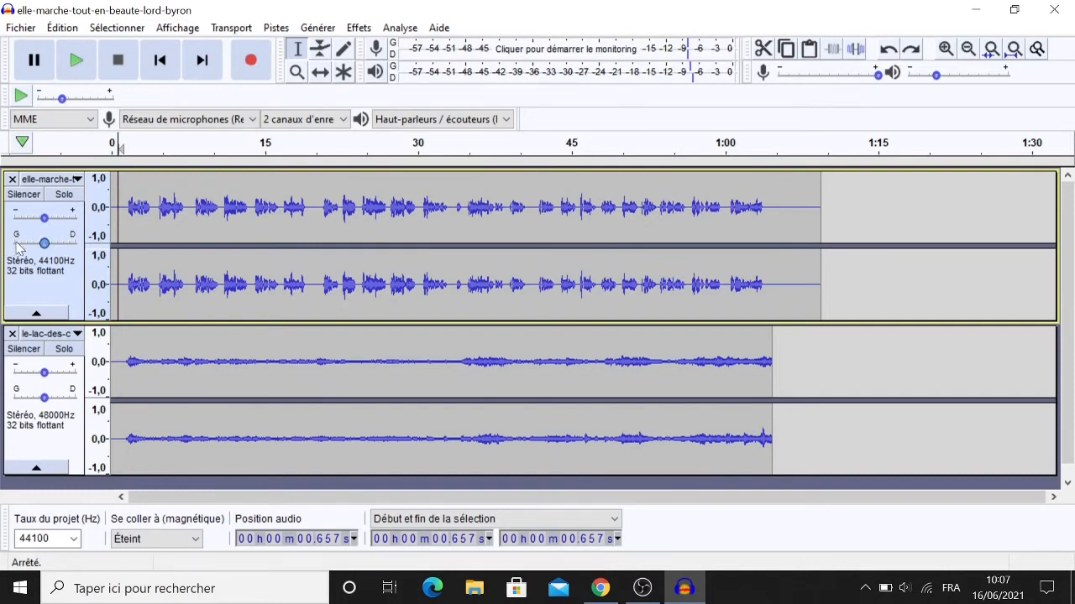
click(11, 290)
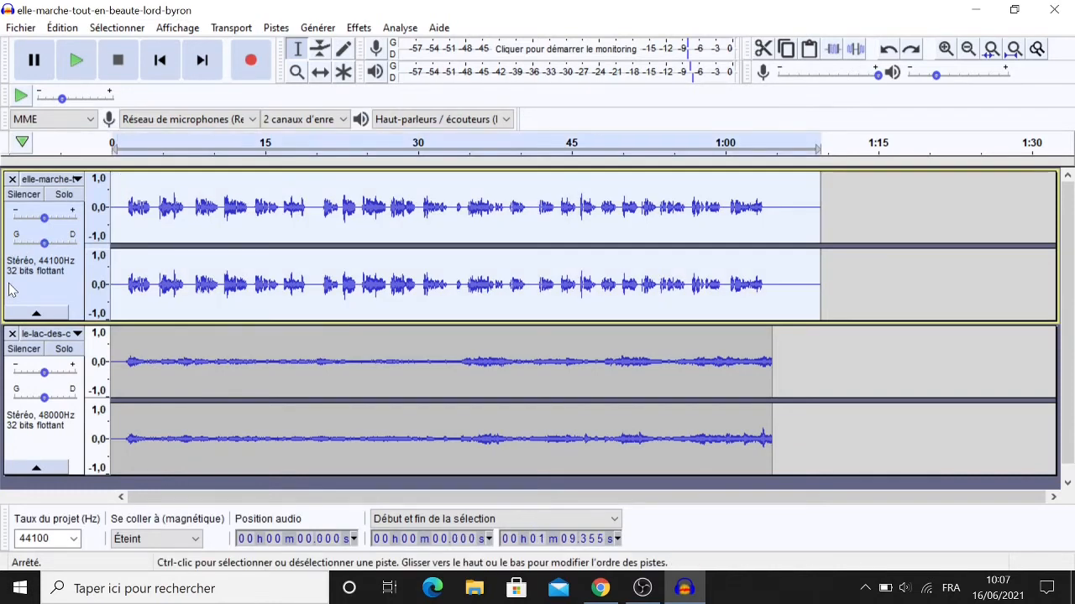
click(4, 384)
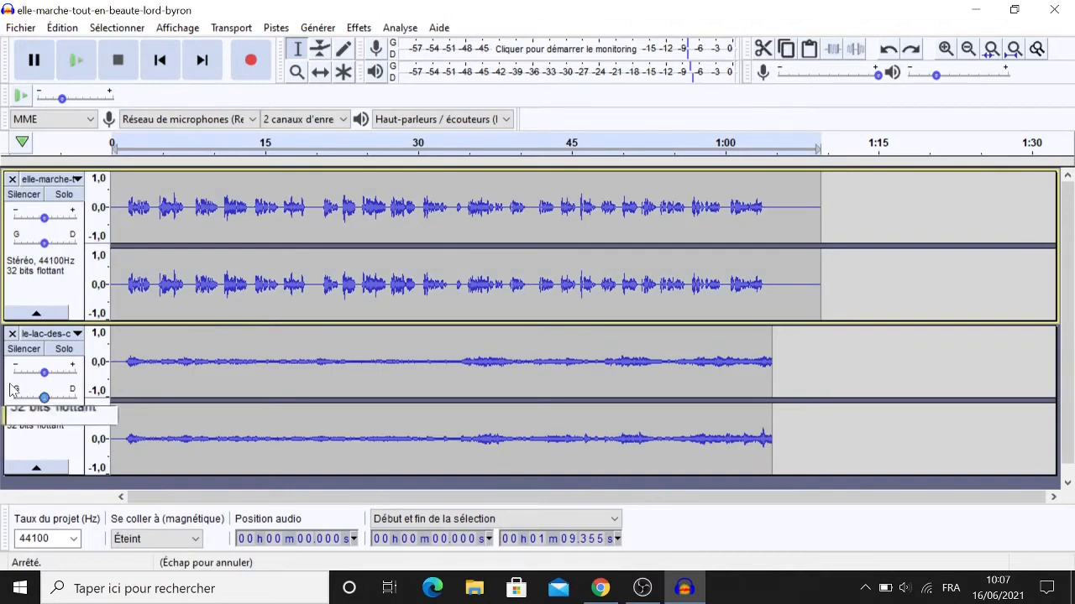
click(13, 393)
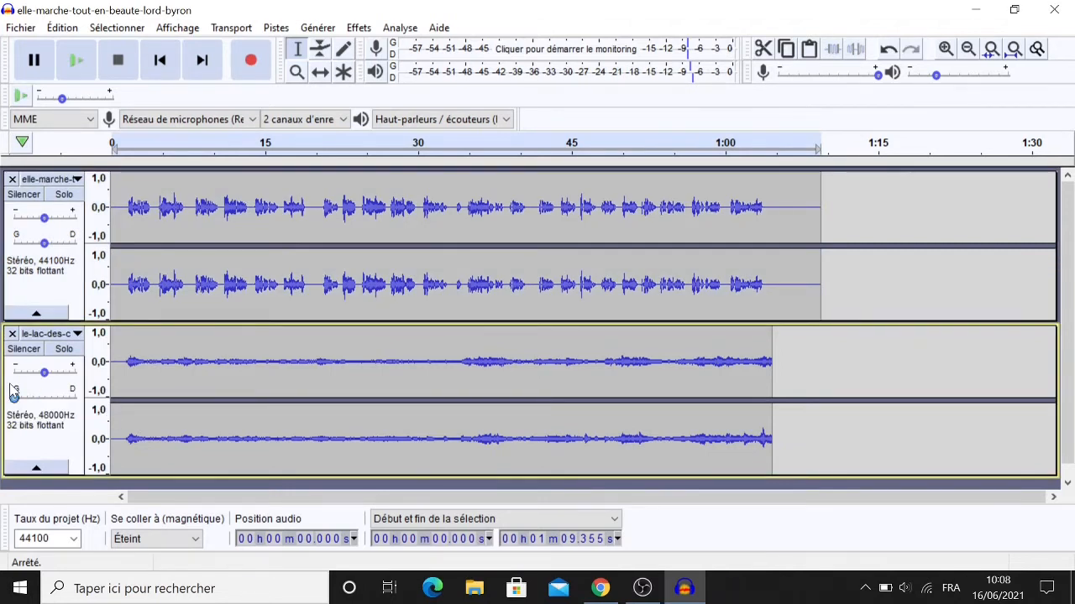
key(ctrl+z)
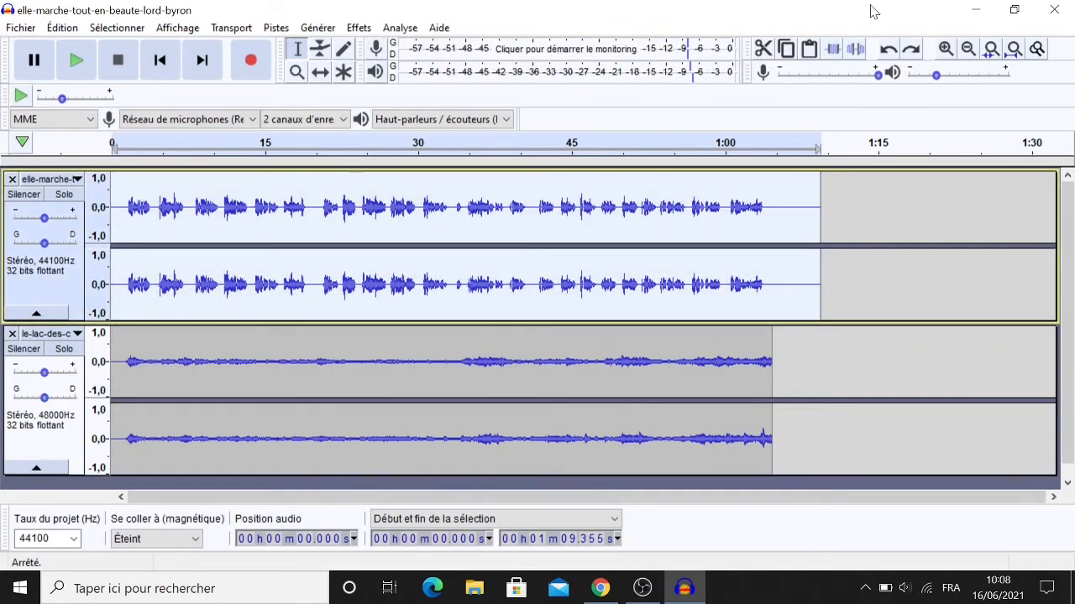
Step: Mix and render the selected voice track to a new track and compare it with the voice and music tracks
click(277, 28)
mouse_move(293, 72)
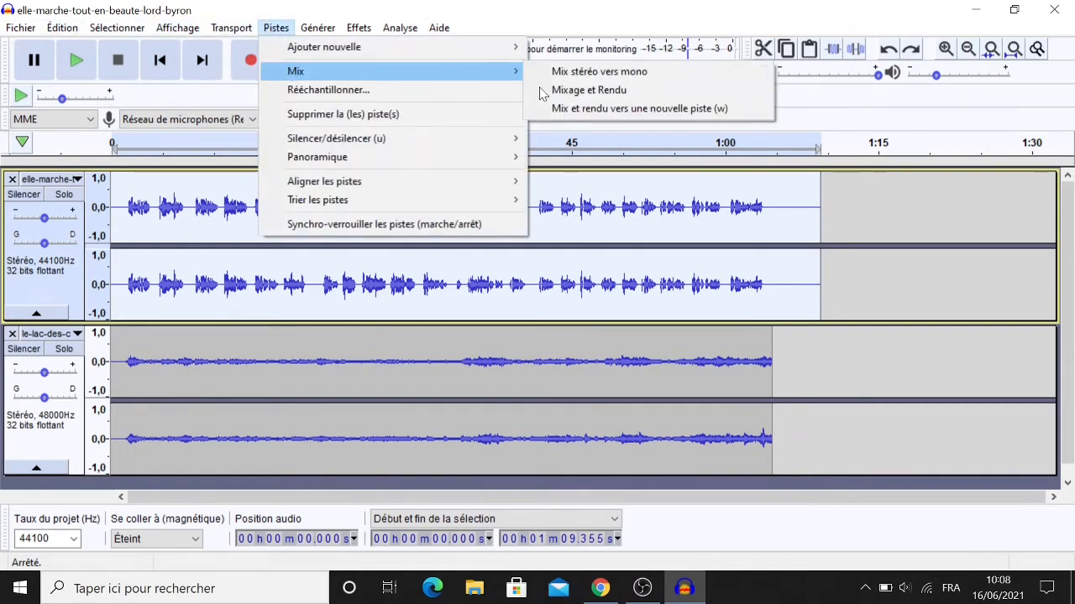
click(648, 110)
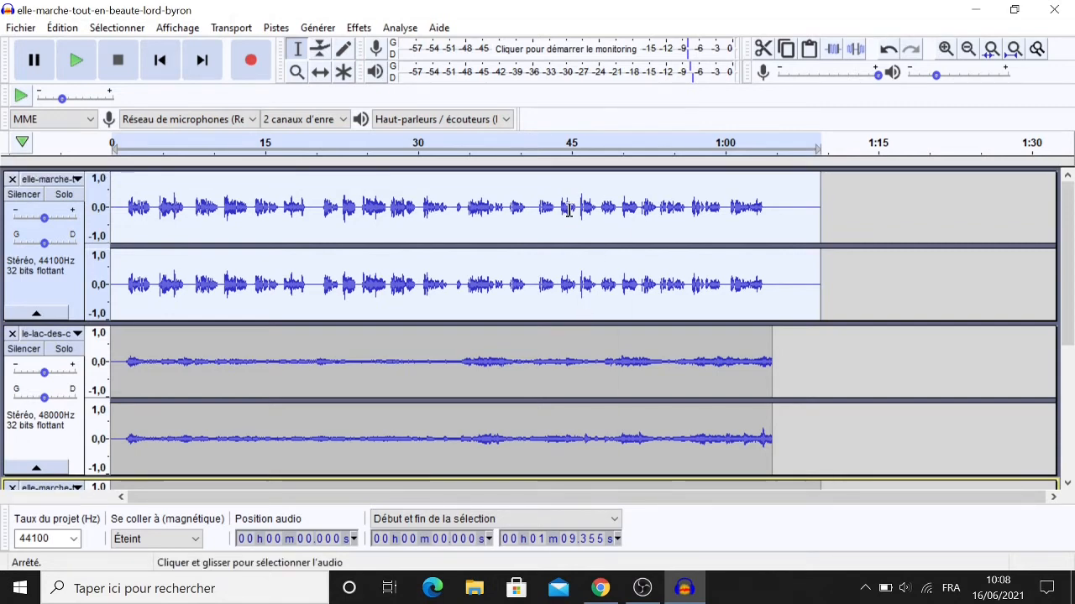
scroll(568, 211, down, 5)
scroll(568, 210, up, 5)
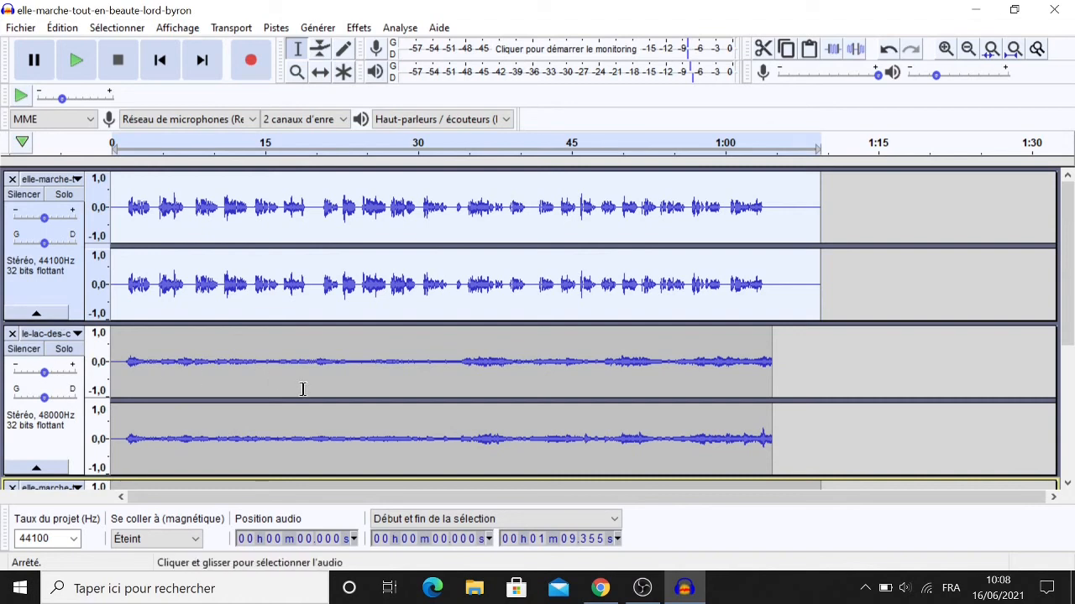
scroll(303, 389, down, 8)
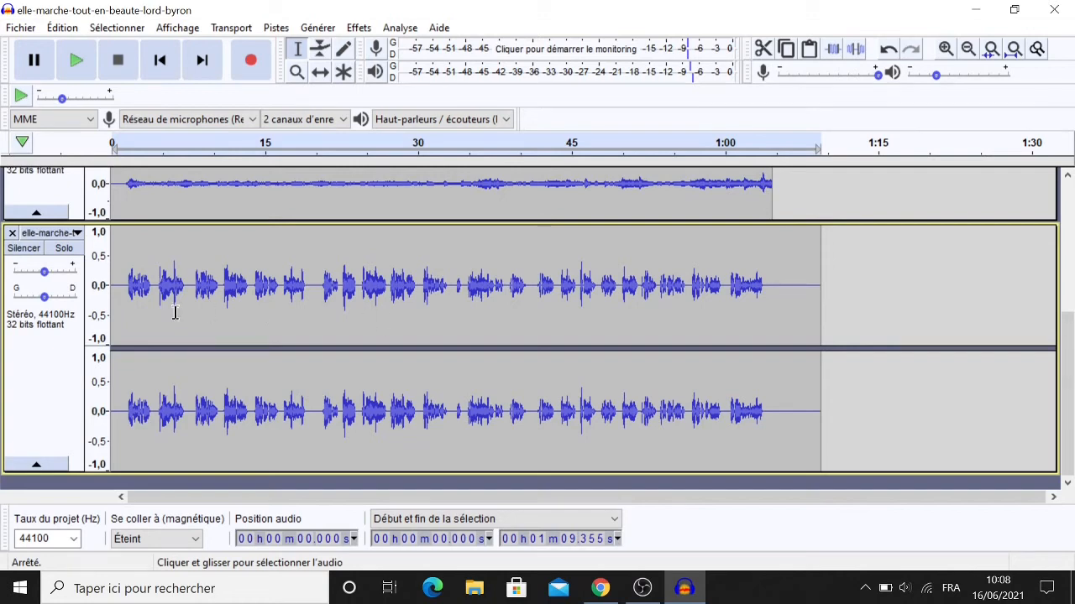
scroll(175, 312, up, 7)
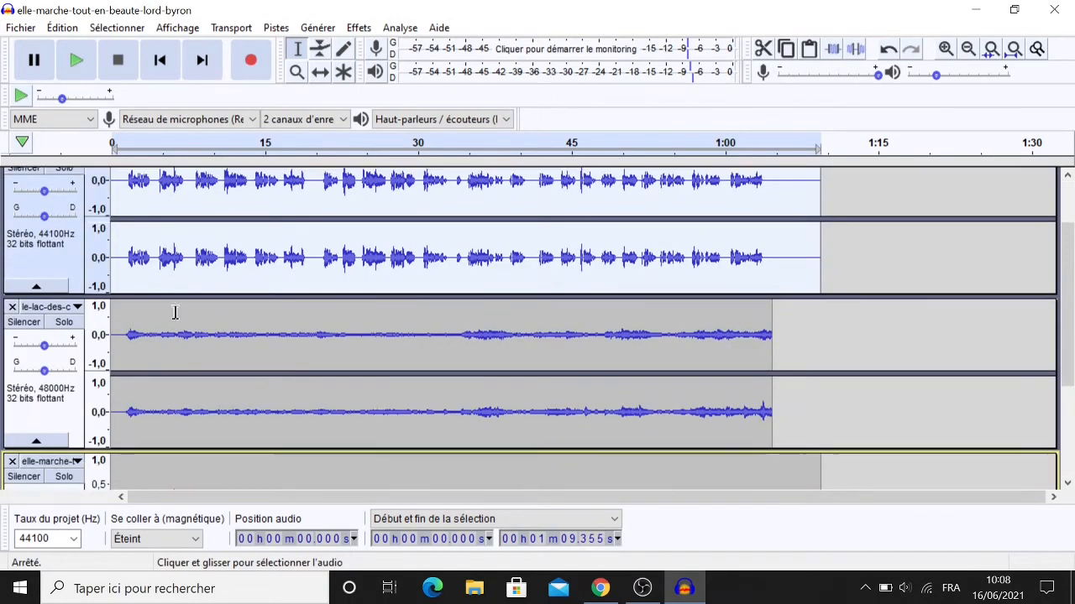
scroll(174, 312, down, 4)
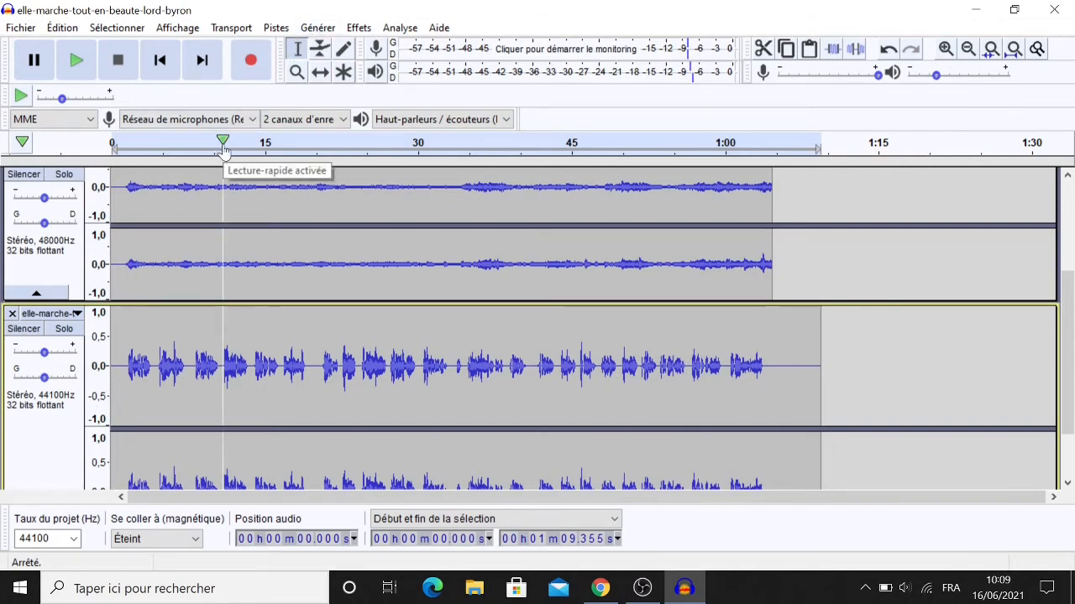
click(1067, 238)
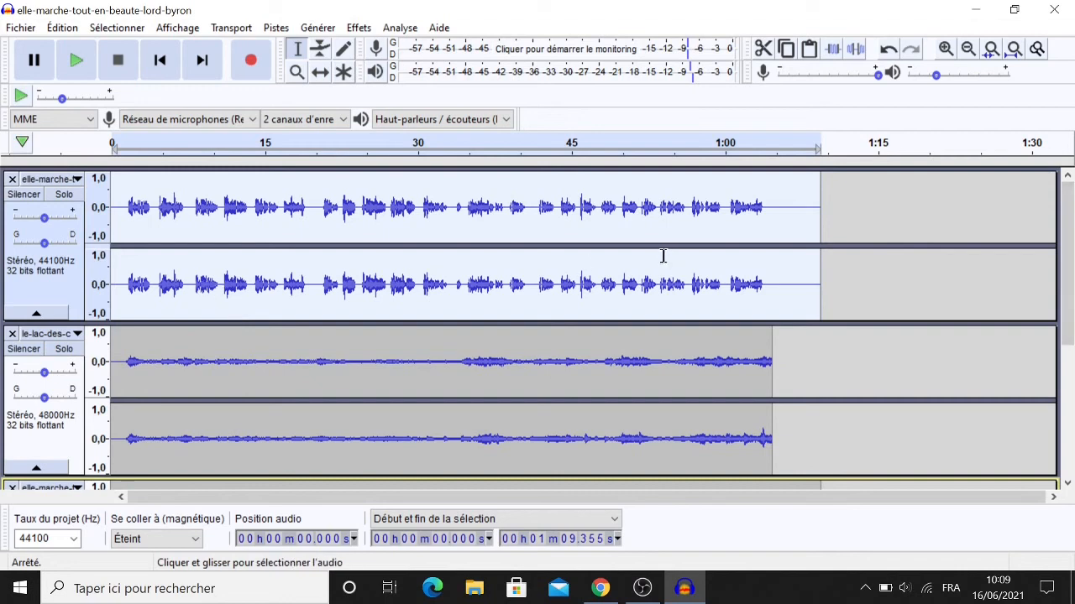
Step: Select the whole original voice track and amplify it by 7.193 dB
click(237, 238)
double_click(116, 209)
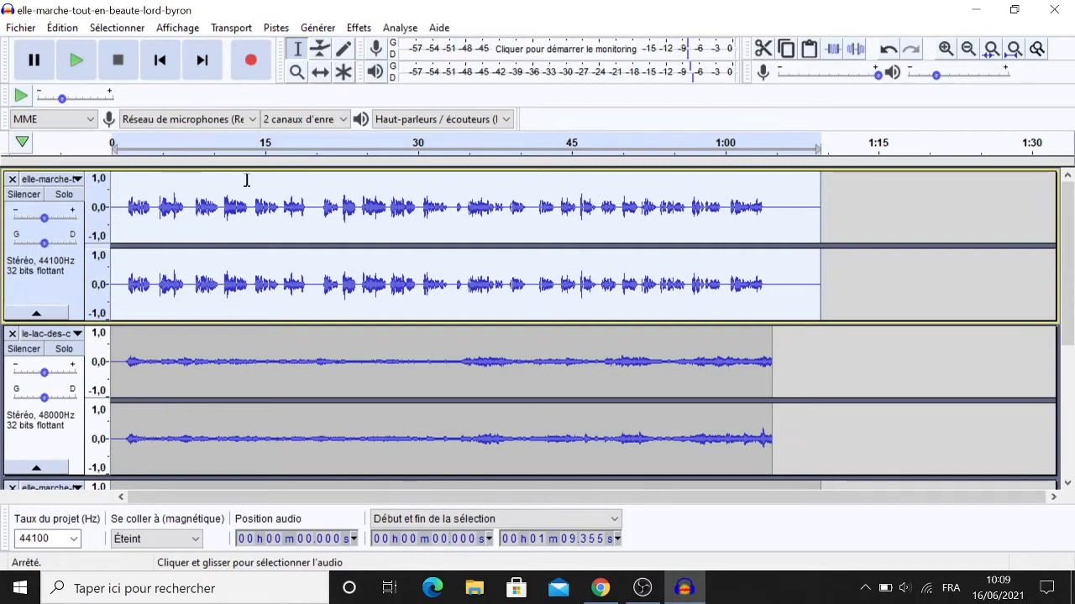
click(314, 30)
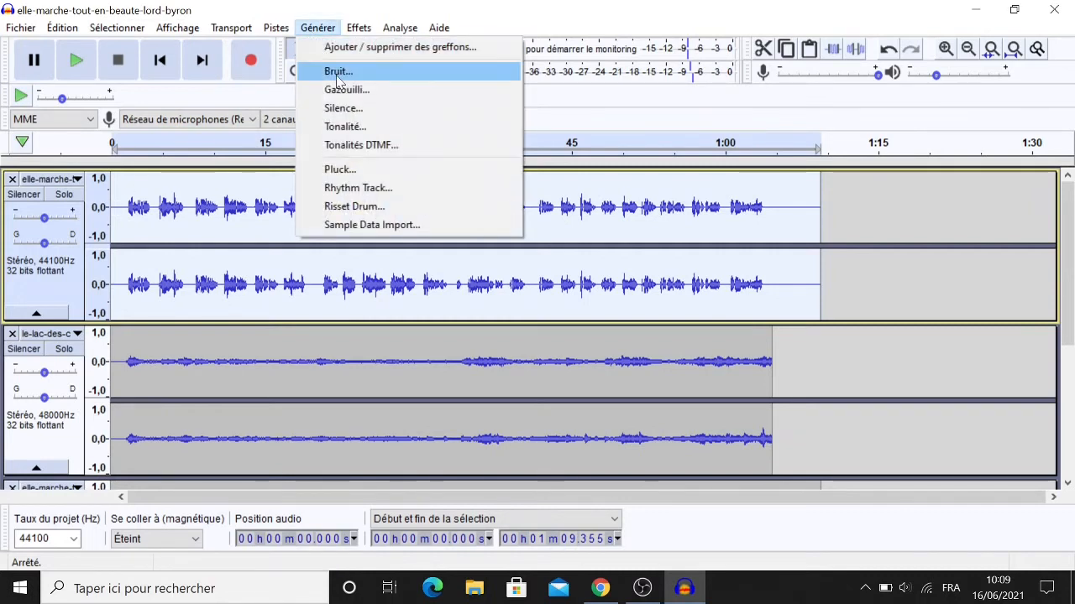
mouse_move(361, 33)
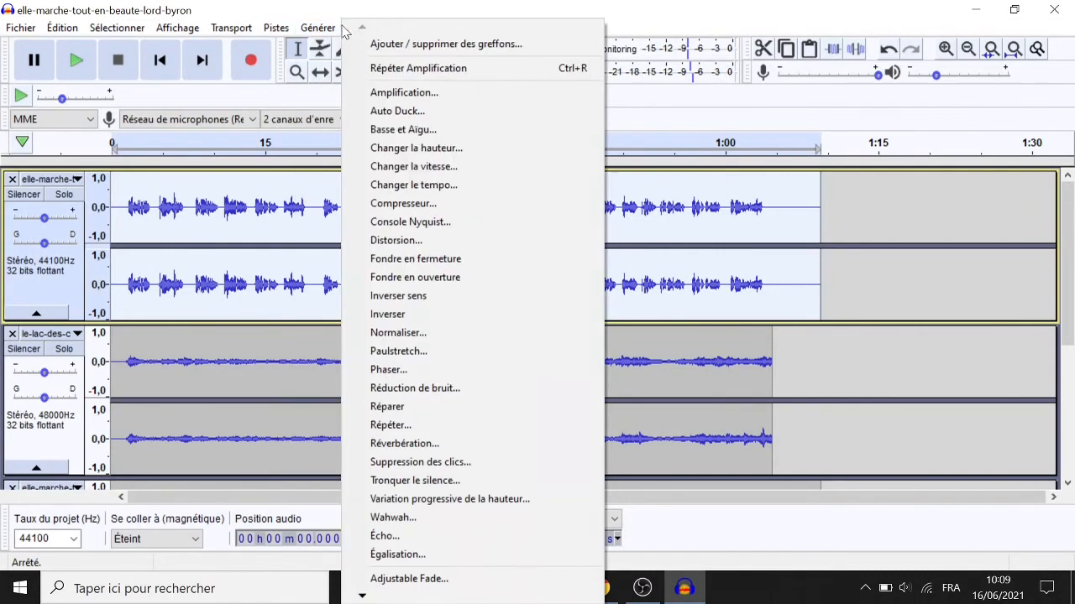
click(392, 95)
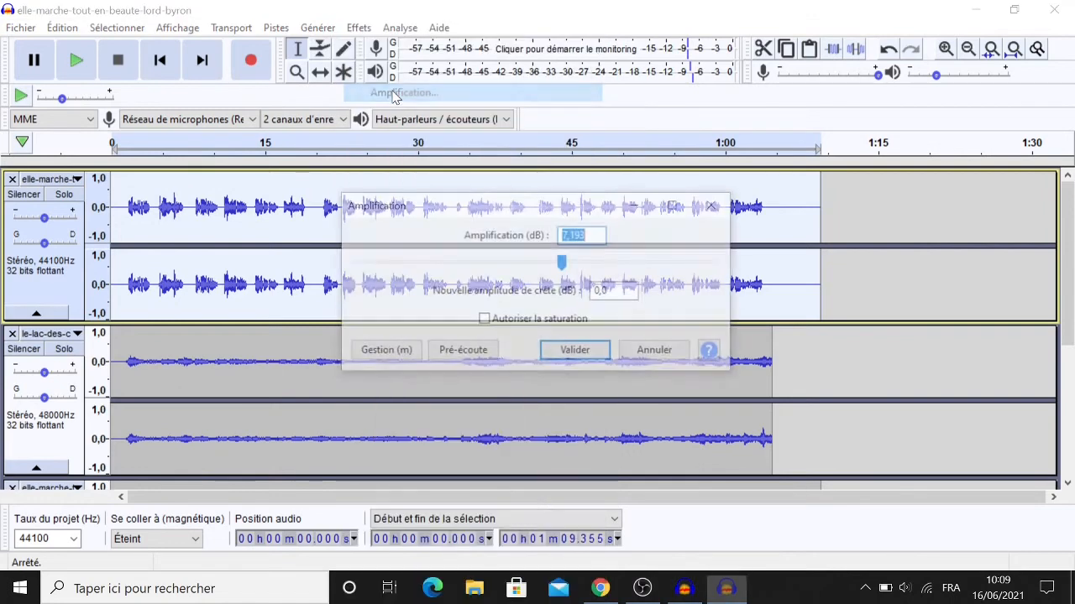
click(579, 351)
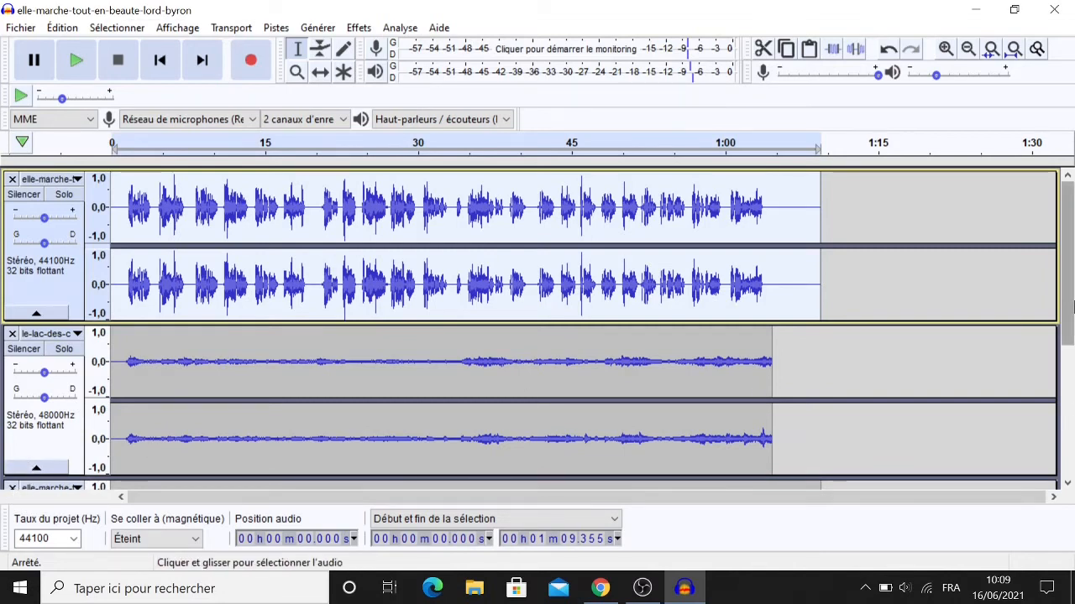
Step: Delete the rendered copy of the voice track below the music track
scroll(1071, 354, down, 2)
scroll(1072, 355, down, 1)
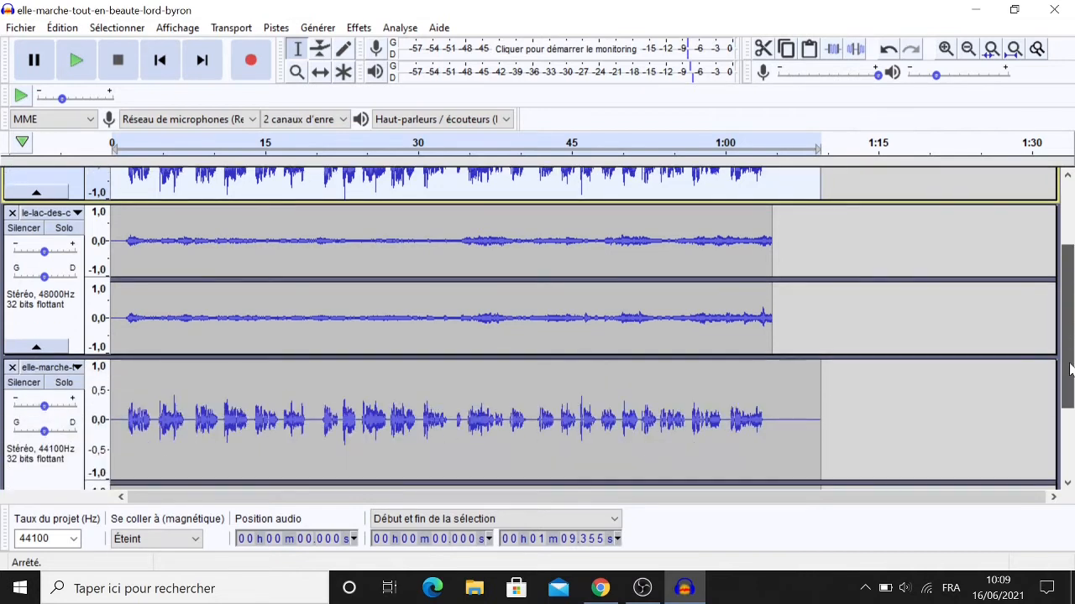
click(11, 376)
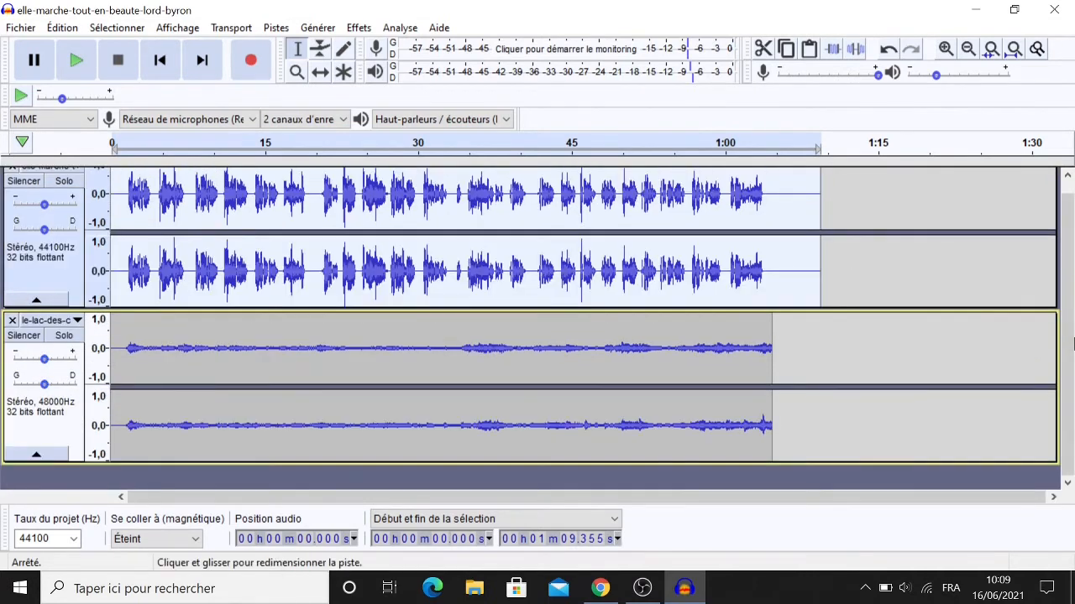
scroll(1066, 328, up, 1)
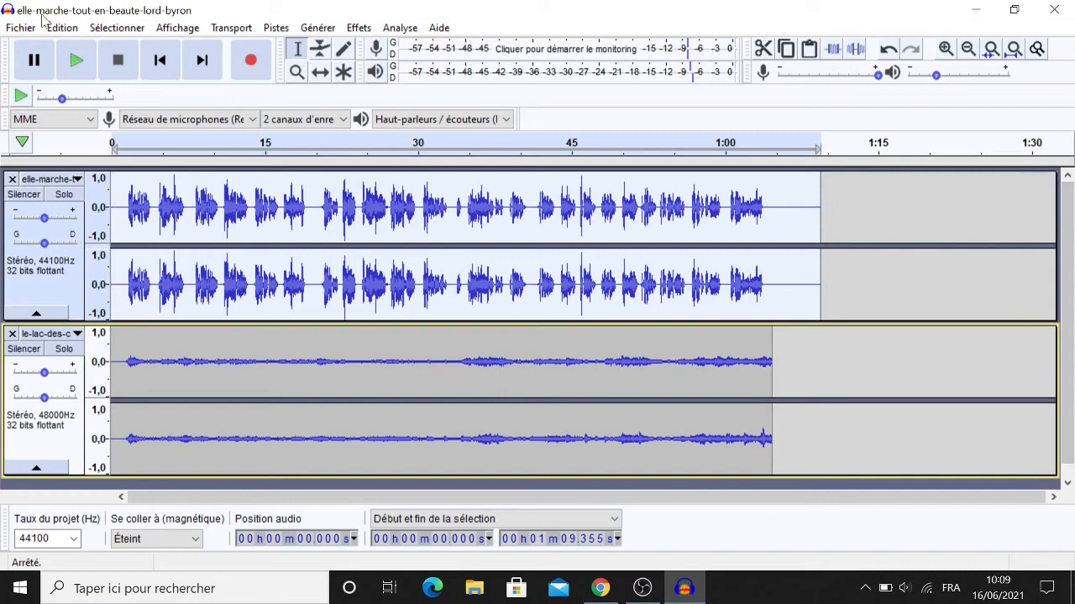
click(274, 28)
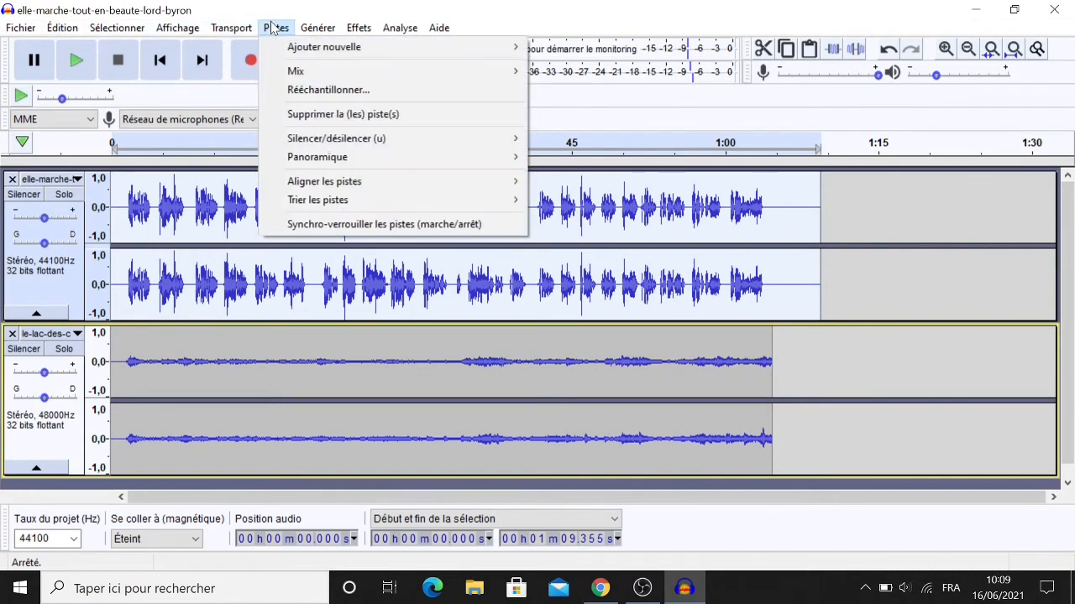
mouse_move(290, 70)
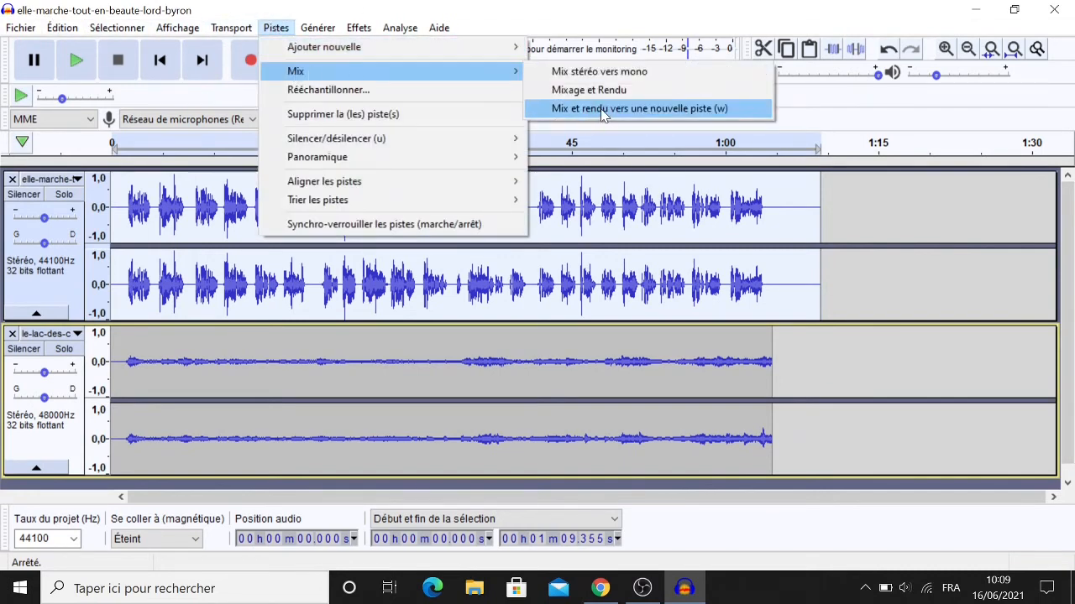
click(955, 118)
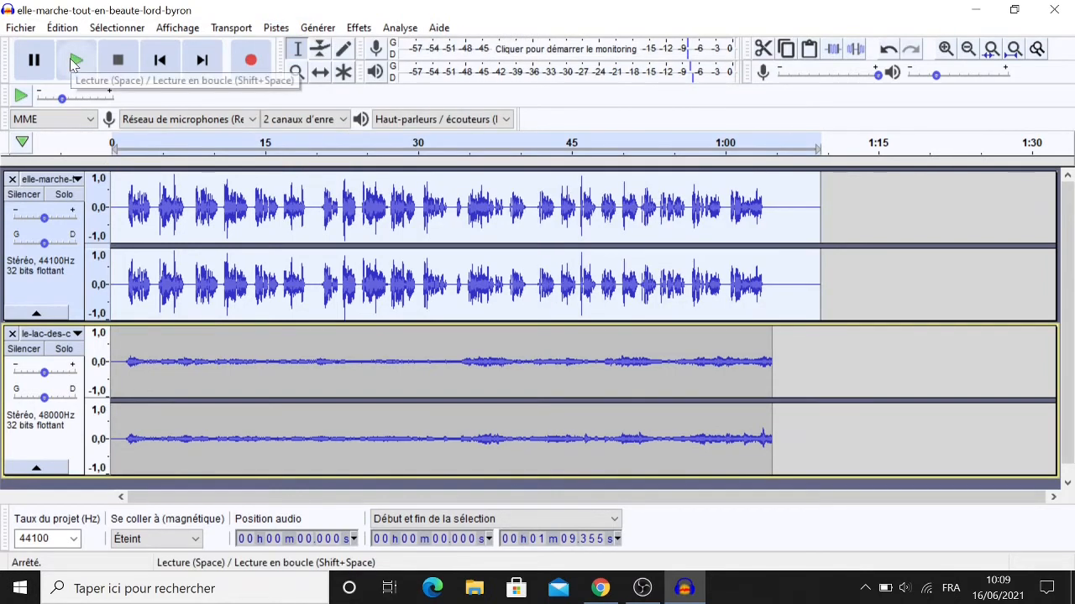
Step: Place the cursor in the voice track at 0.493 s and play both tracks from there before pausing
click(117, 260)
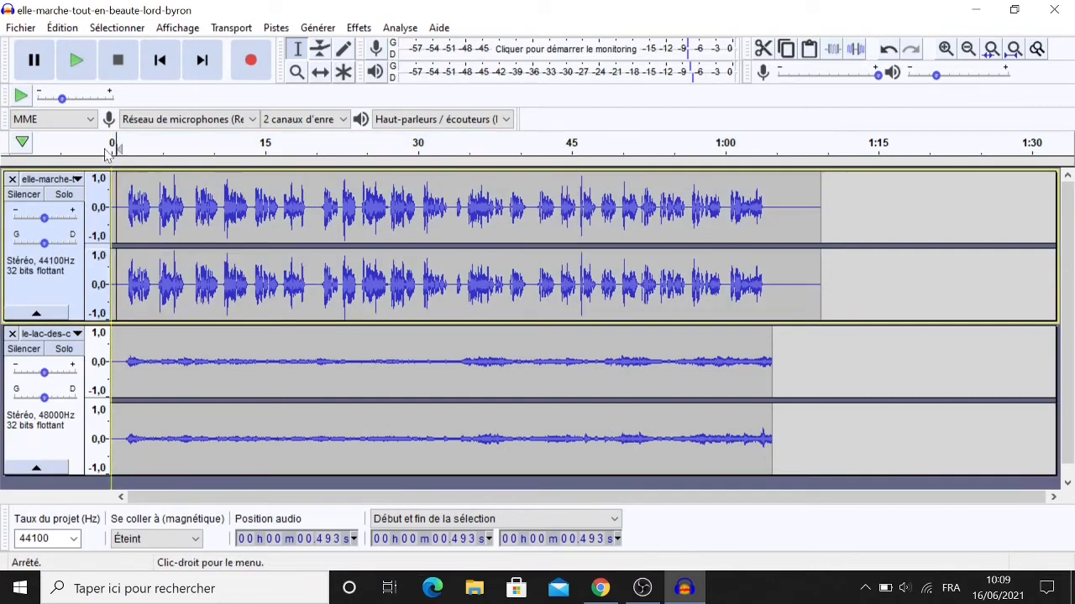
click(74, 64)
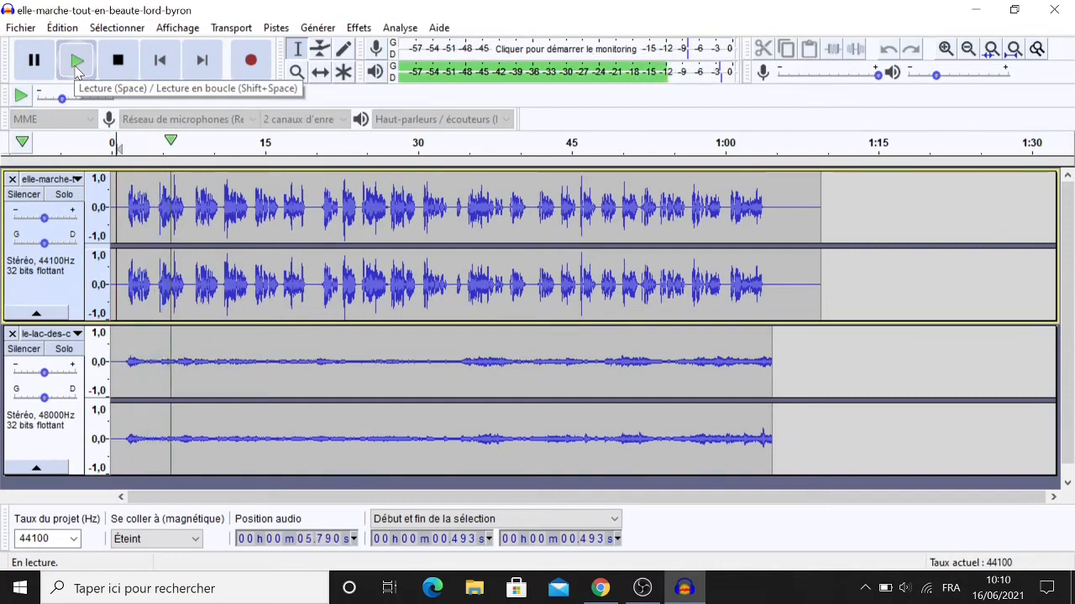
click(35, 61)
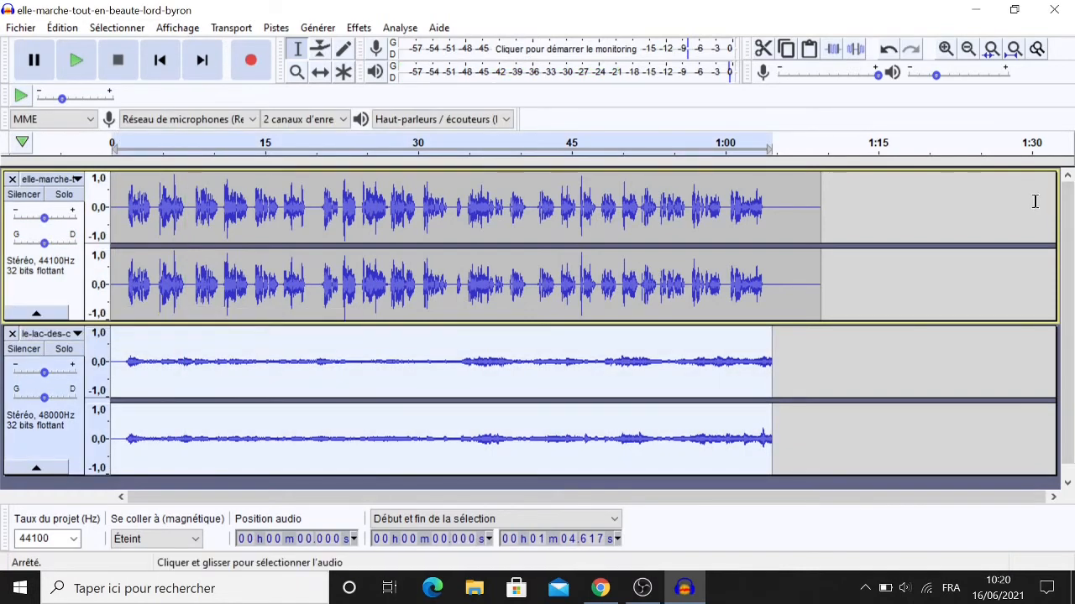
Step: Select both tracks from 0 to 1 min 30.399 s, mix and render them to a new track, and inspect it
drag(1036, 201, 2, 261)
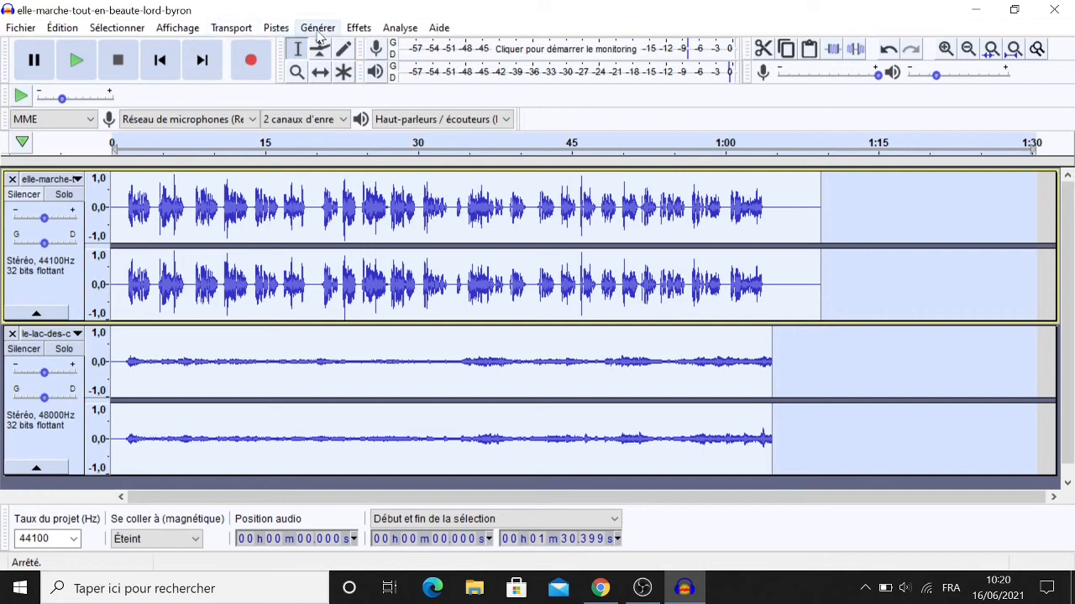
click(275, 28)
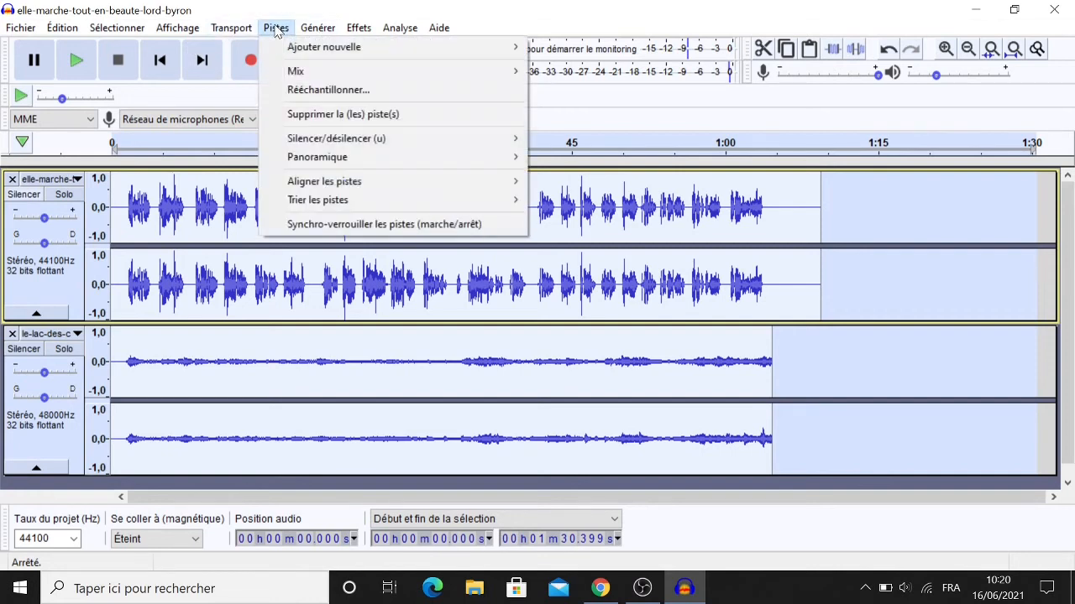
mouse_move(307, 72)
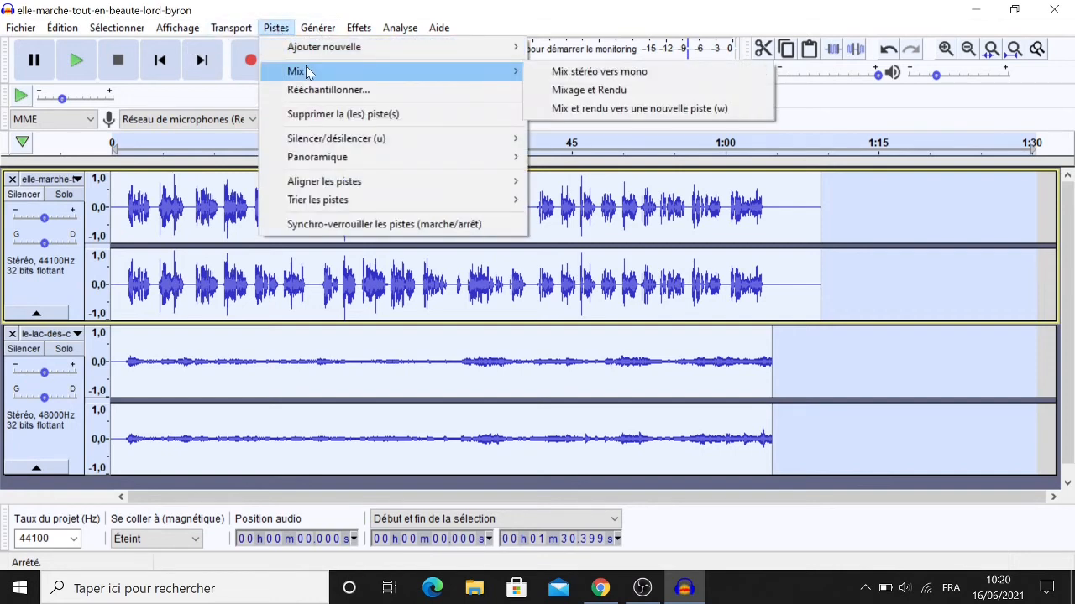
click(566, 107)
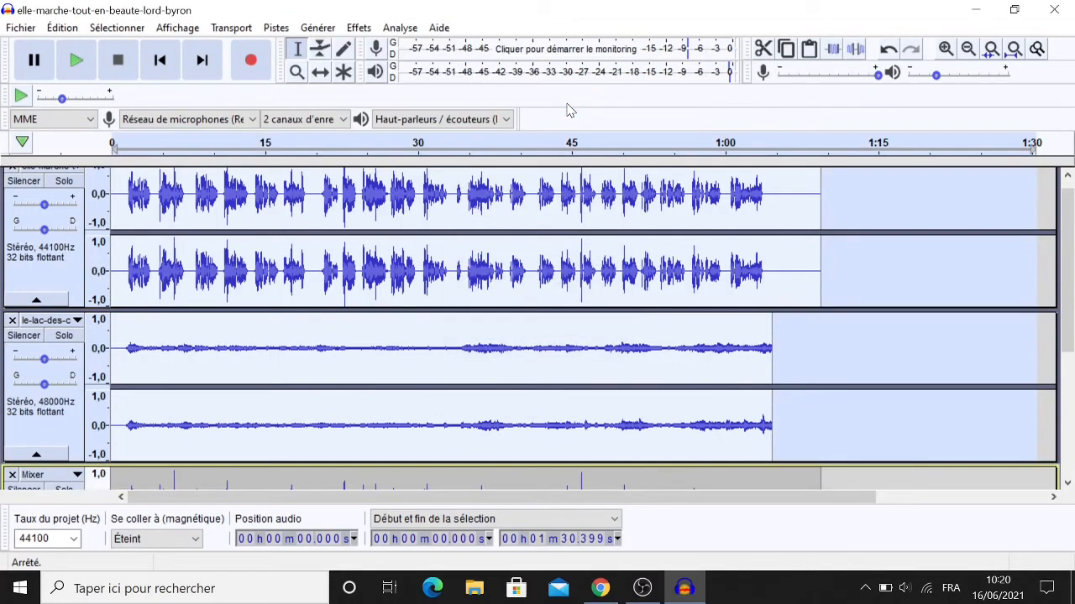
scroll(501, 303, down, 5)
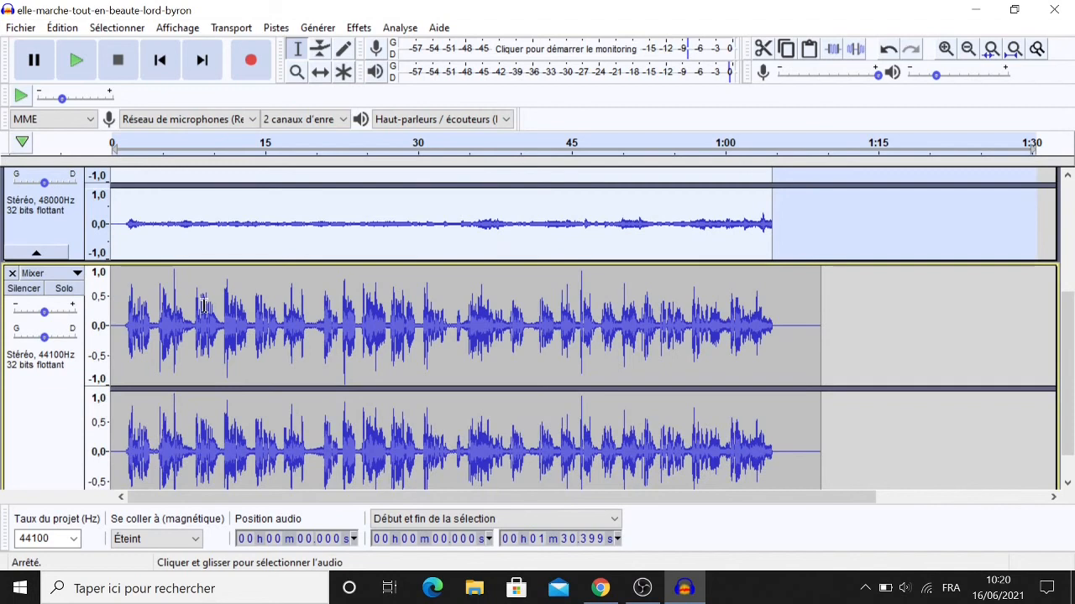
Step: Delete the original voice and music tracks, keeping only the mixed track
scroll(204, 305, up, 5)
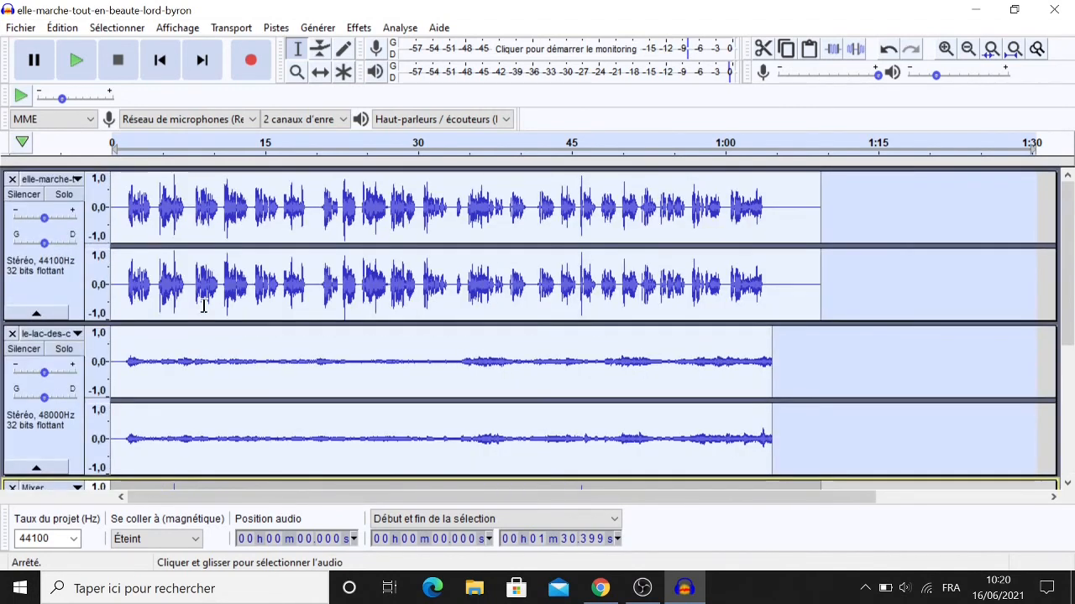
scroll(11, 338, down, 5)
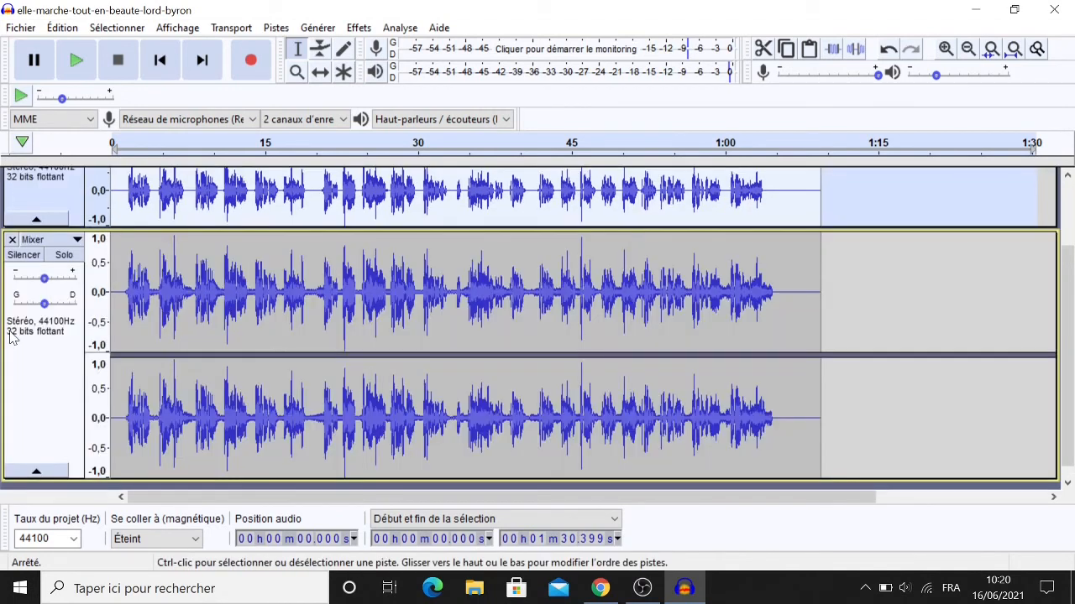
scroll(49, 235, up, 3)
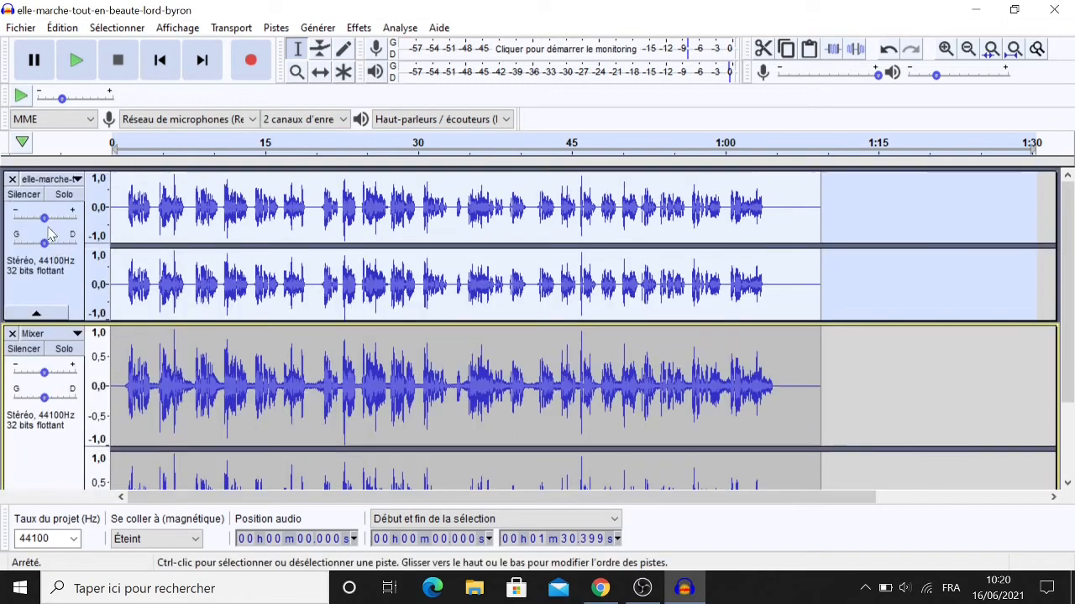
click(11, 179)
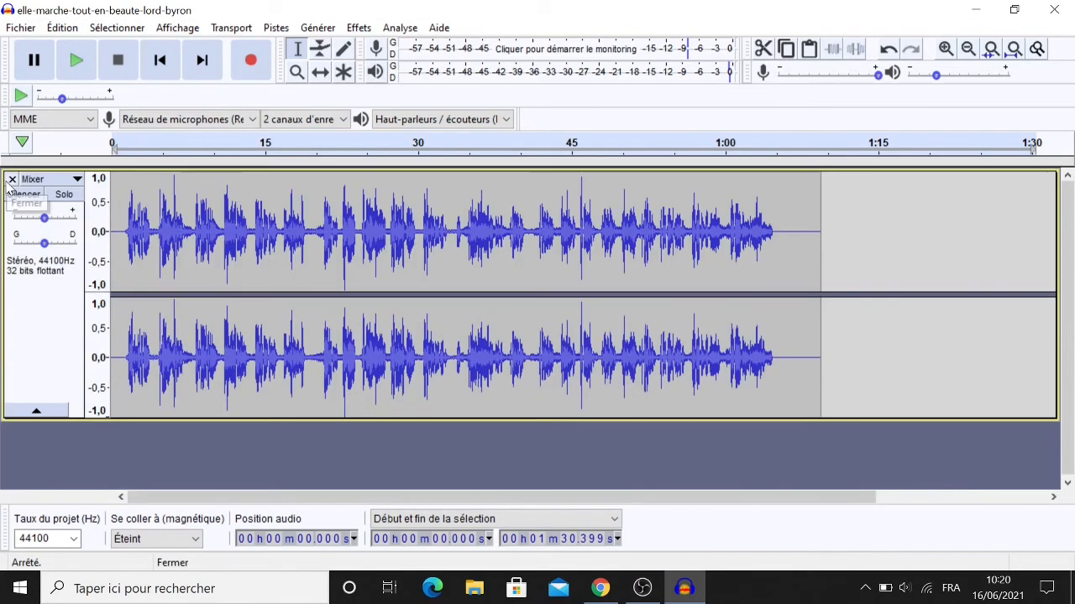
Step: Rename the mixed track as "Poème en musique"
click(57, 181)
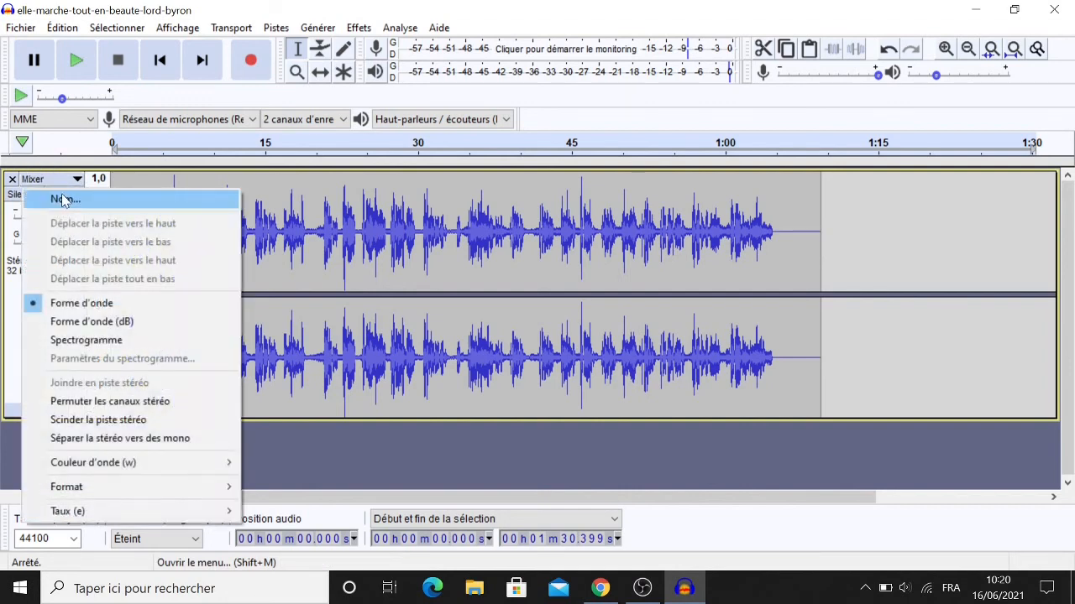
click(63, 199)
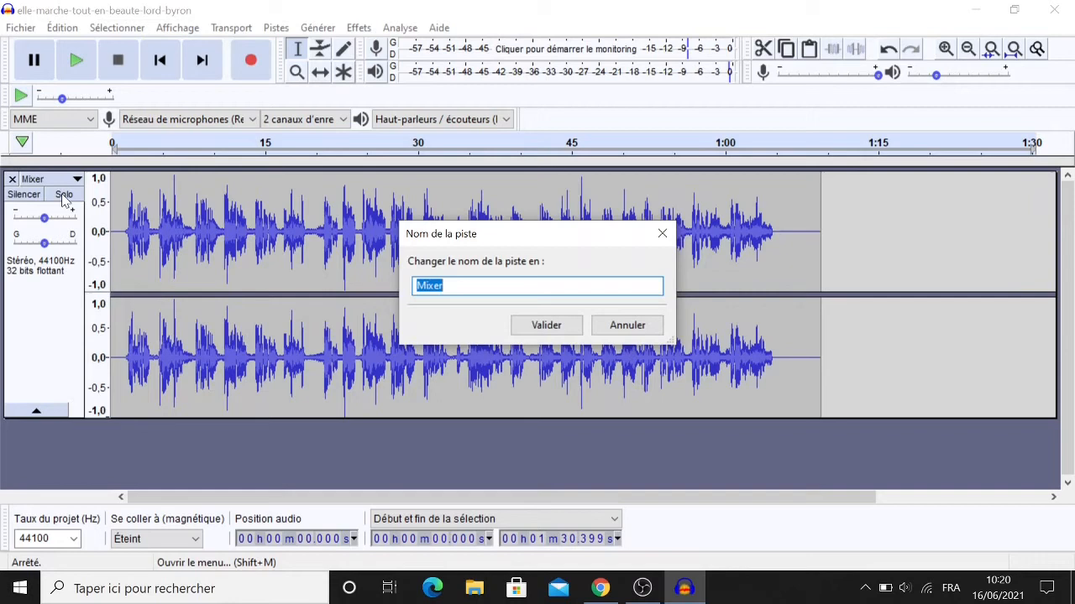
text(P)
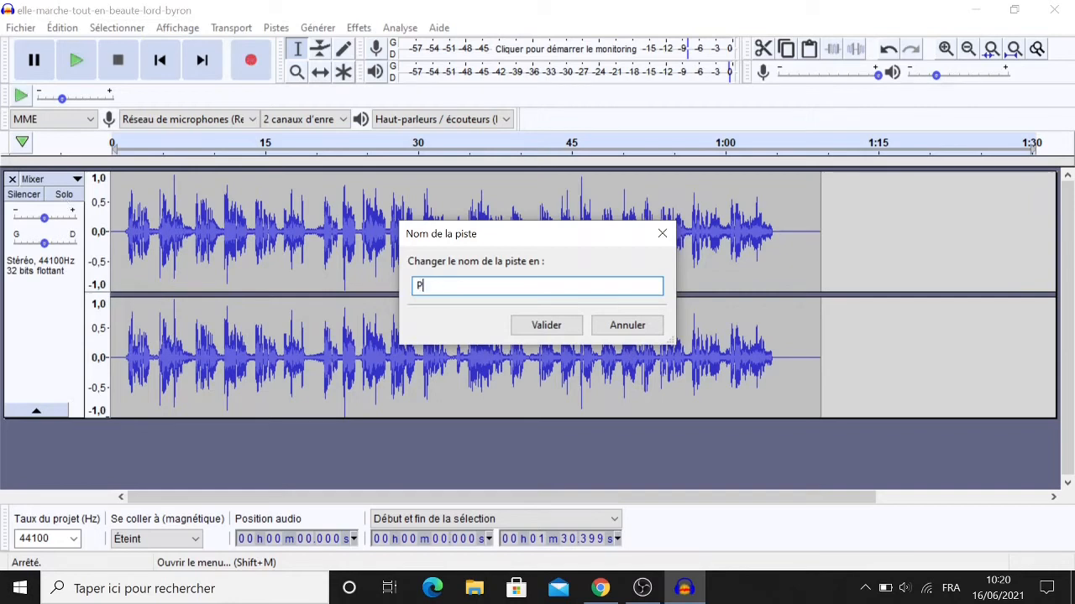
text(oème en musi)
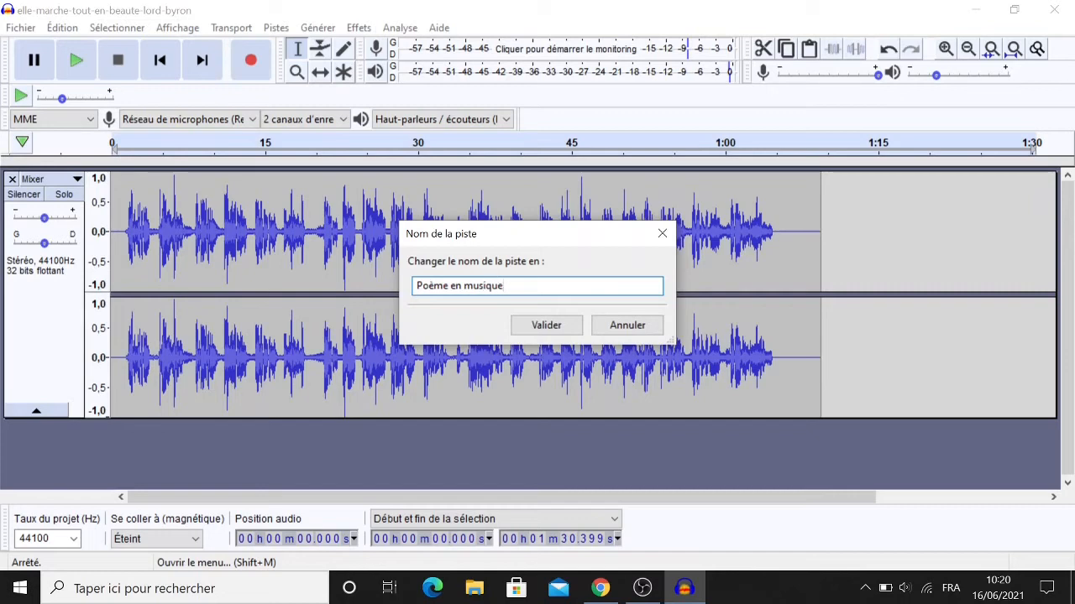
text(que)
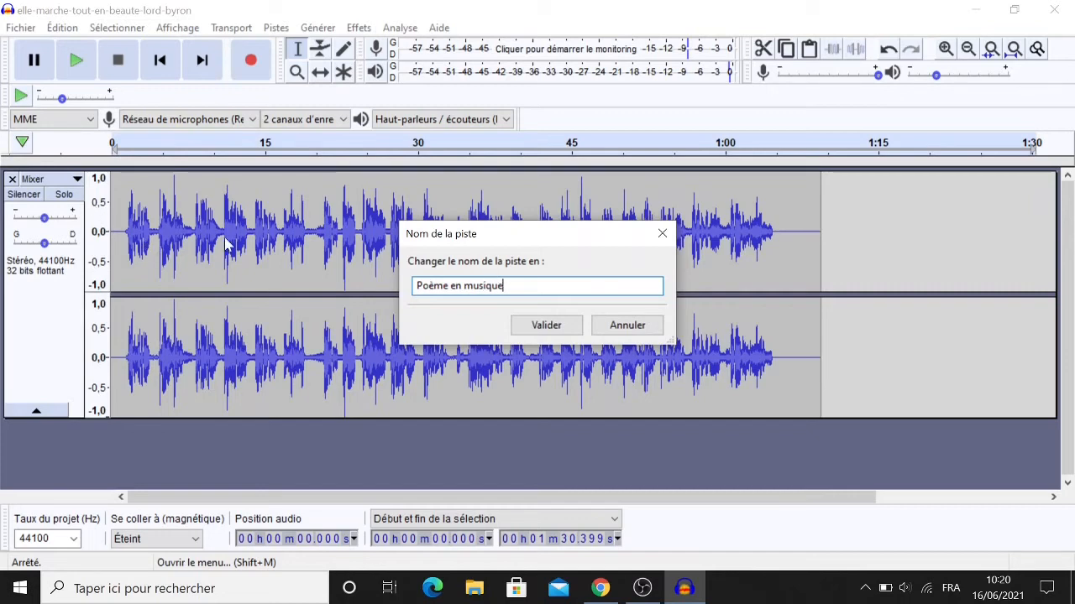
click(551, 325)
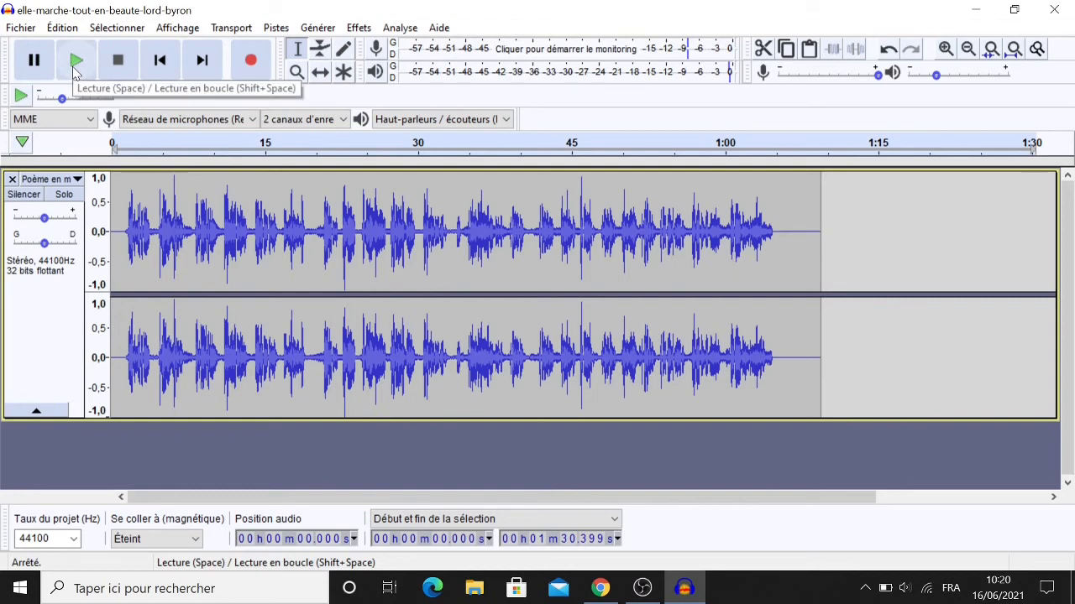
Step: Play the mixed track from its beginning to check it and stop the playback
click(101, 233)
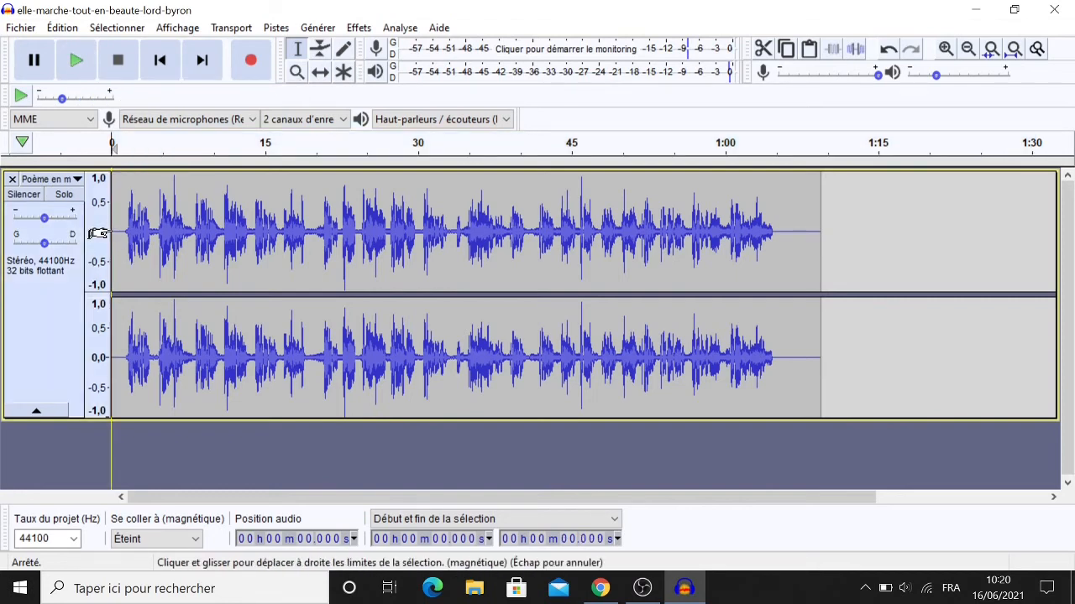
click(83, 75)
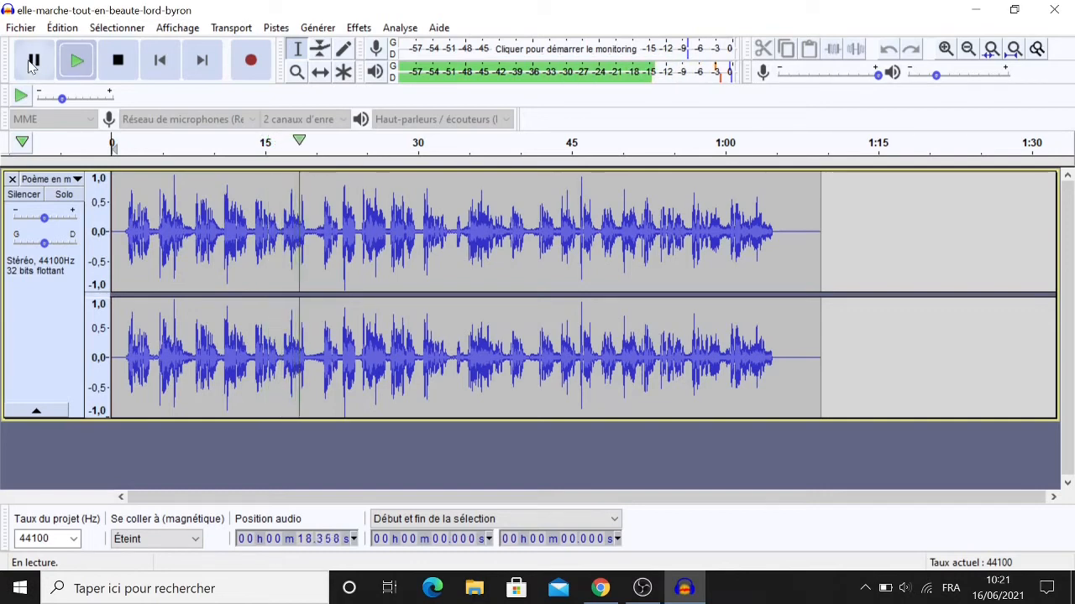
click(119, 64)
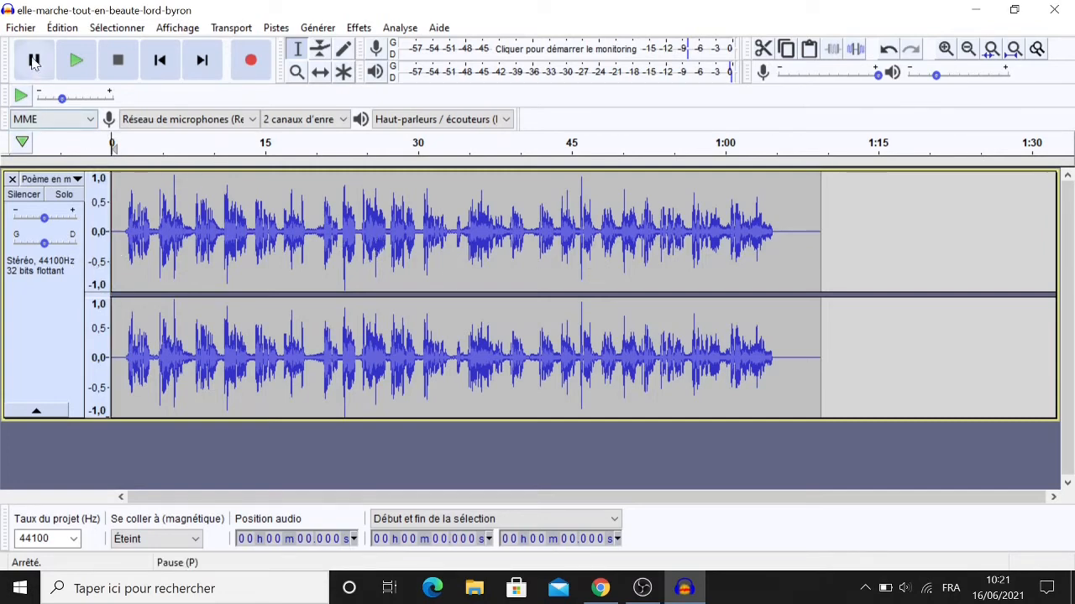
Step: Start exporting the audio as MP3 and choose the Sons folder on the desktop as the destination
click(17, 34)
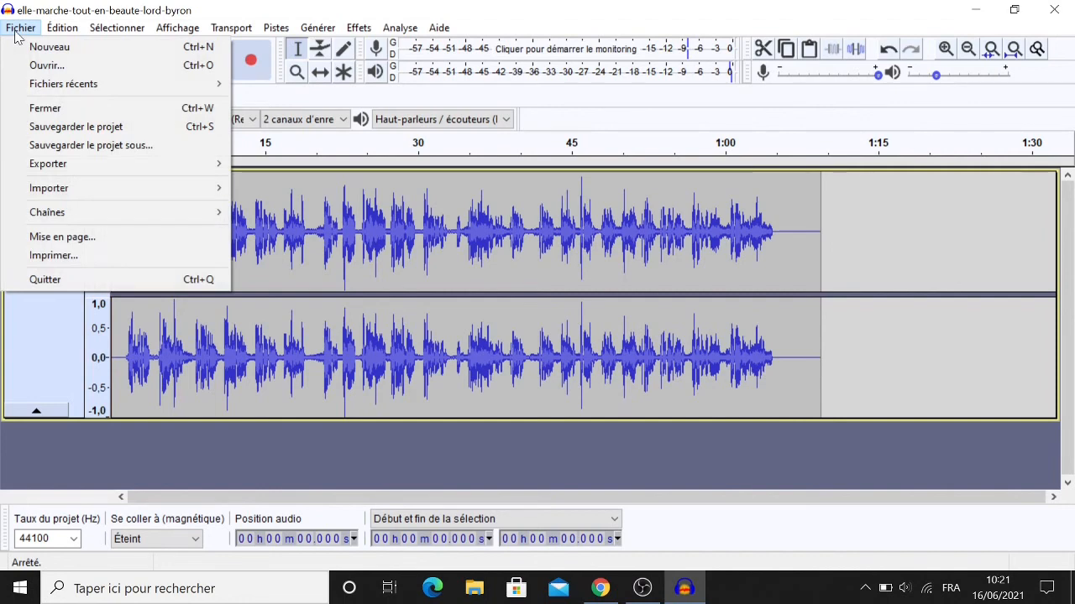
mouse_move(73, 164)
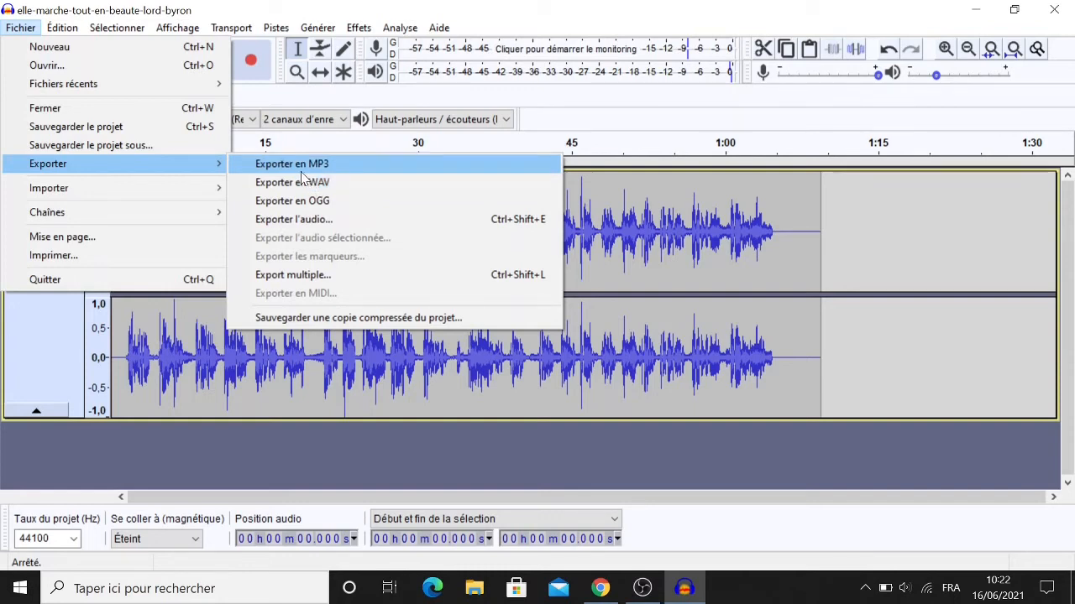
click(301, 171)
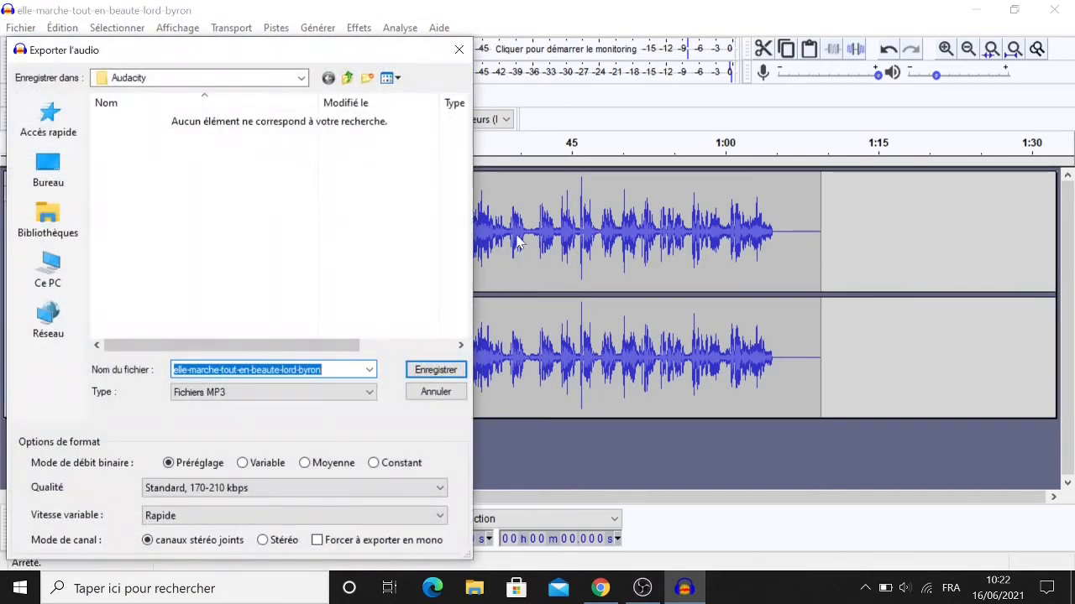
click(289, 81)
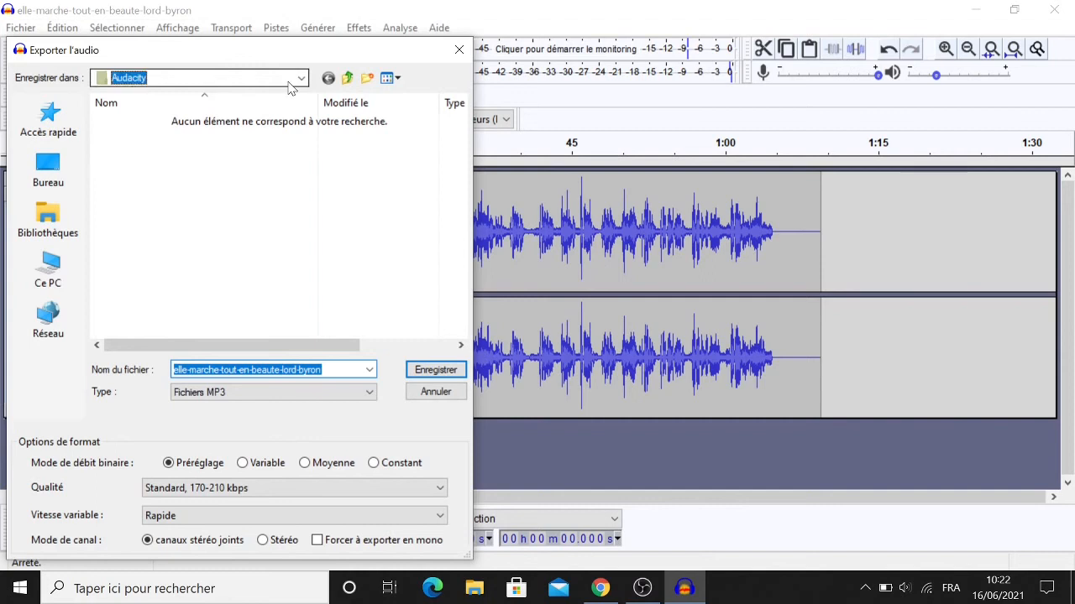
click(288, 82)
click(42, 170)
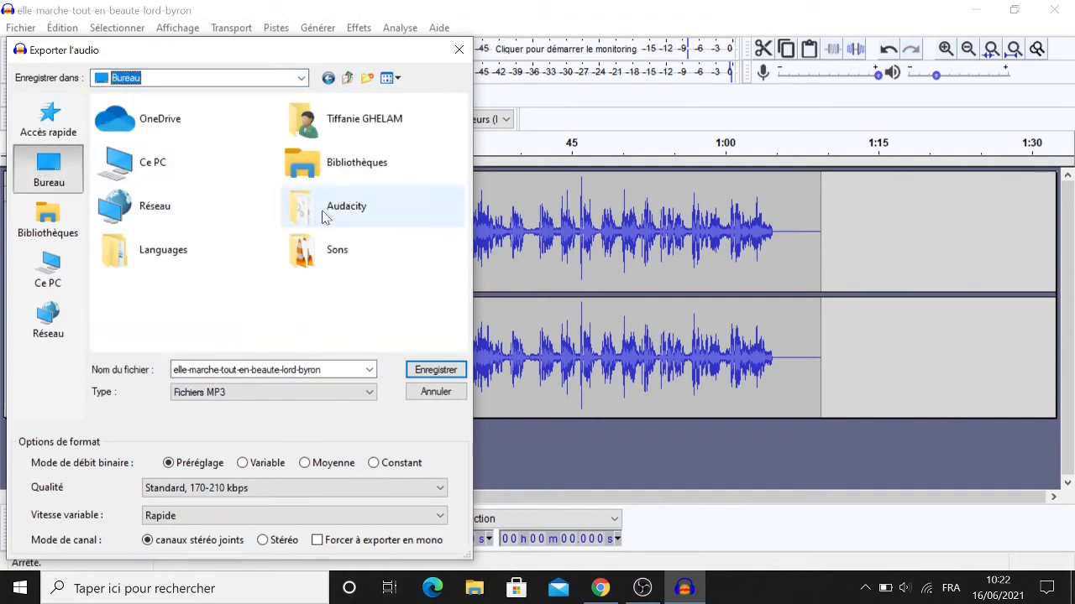
double_click(329, 251)
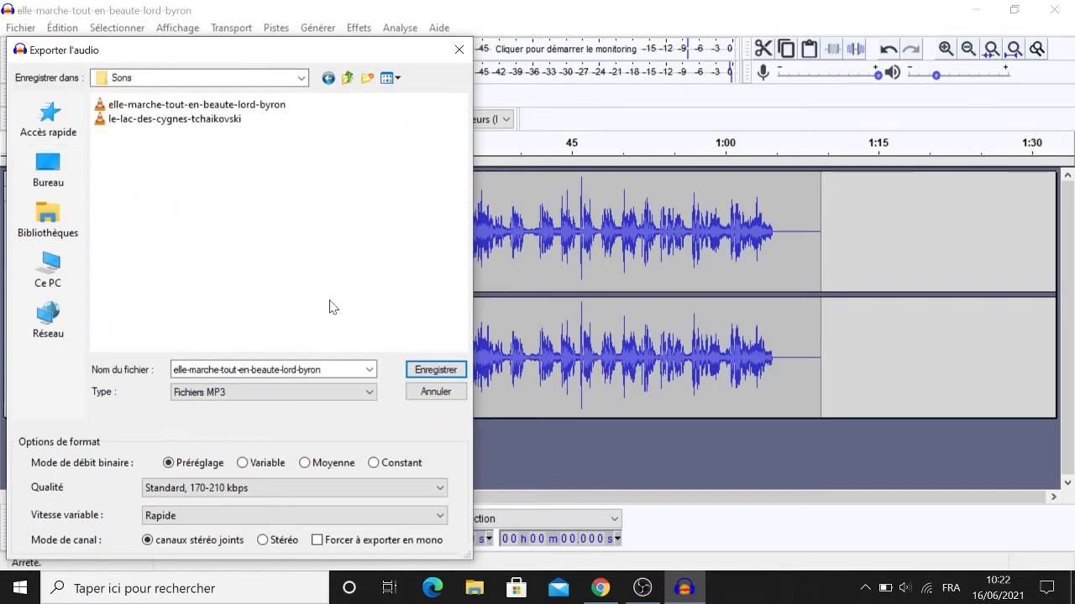
Step: Replace the export file name with "Poème en musique"
double_click(323, 370)
click(323, 369)
double_click(323, 370)
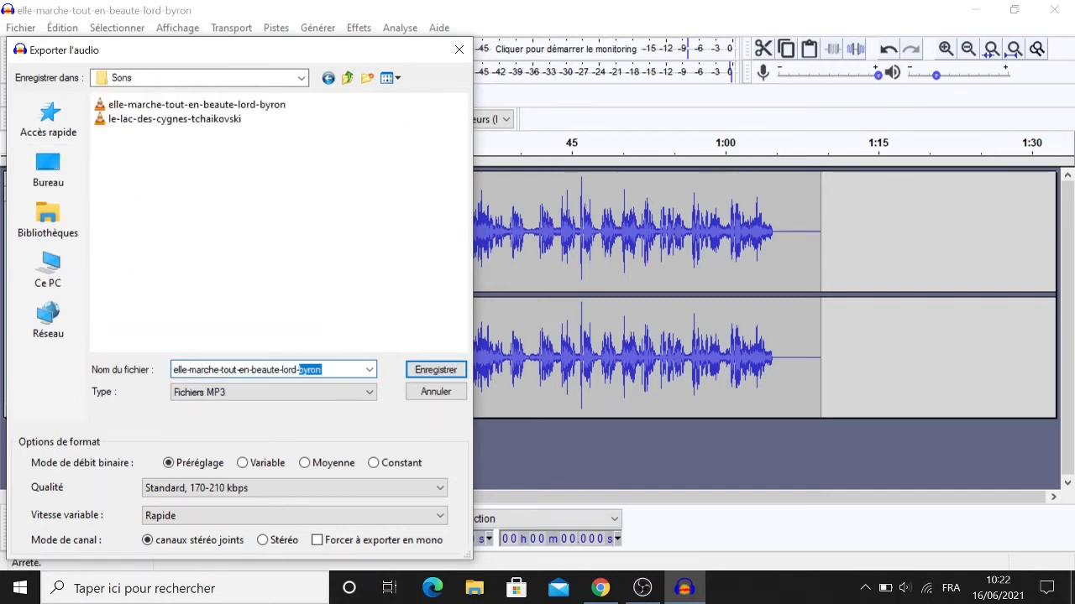
key(BackSpace)
key(BackSpace)
key(BackSpace)
key(BackSpace)
key(BackSpace)
key(BackSpace)
key(BackSpace)
key(BackSpace)
key(BackSpace)
key(BackSpace)
key(BackSpace)
key(BackSpace)
key(BackSpace)
key(BackSpace)
key(BackSpace)
key(BackSpace)
key(BackSpace)
key(BackSpace)
key(BackSpace)
key(BackSpace)
key(BackSpace)
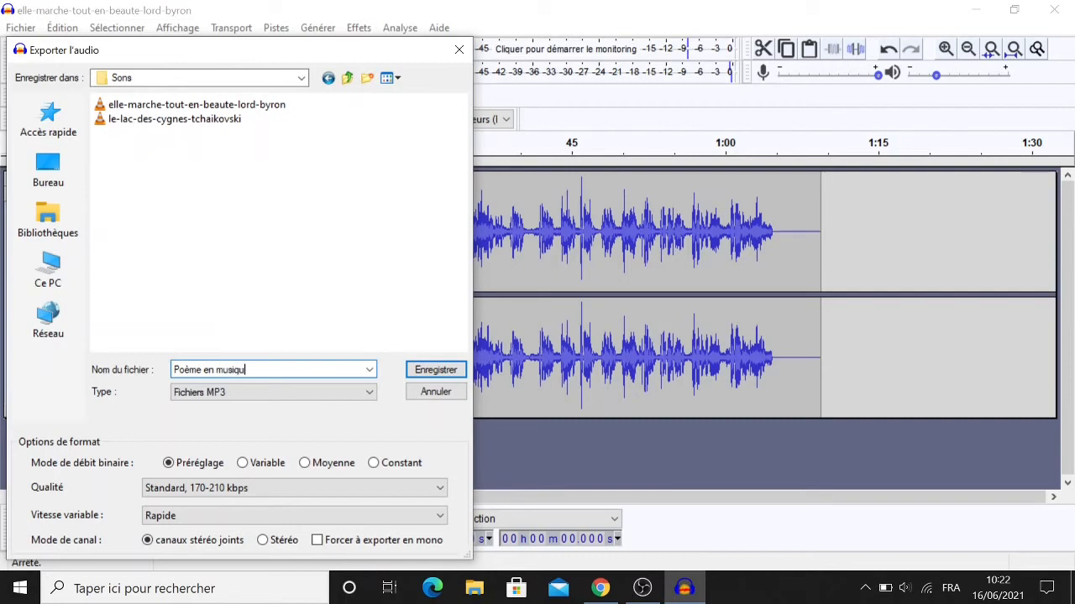
text(e)
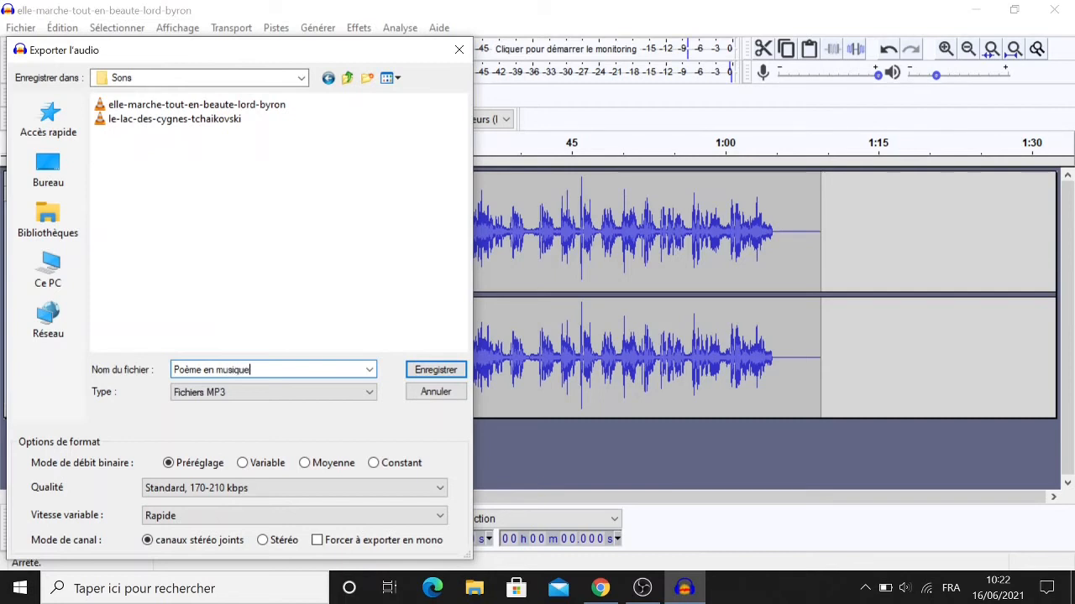
Step: Try twice to save the export as an MP3 file, first accepting the proposed lame_enc.dll location and then declining it
click(208, 394)
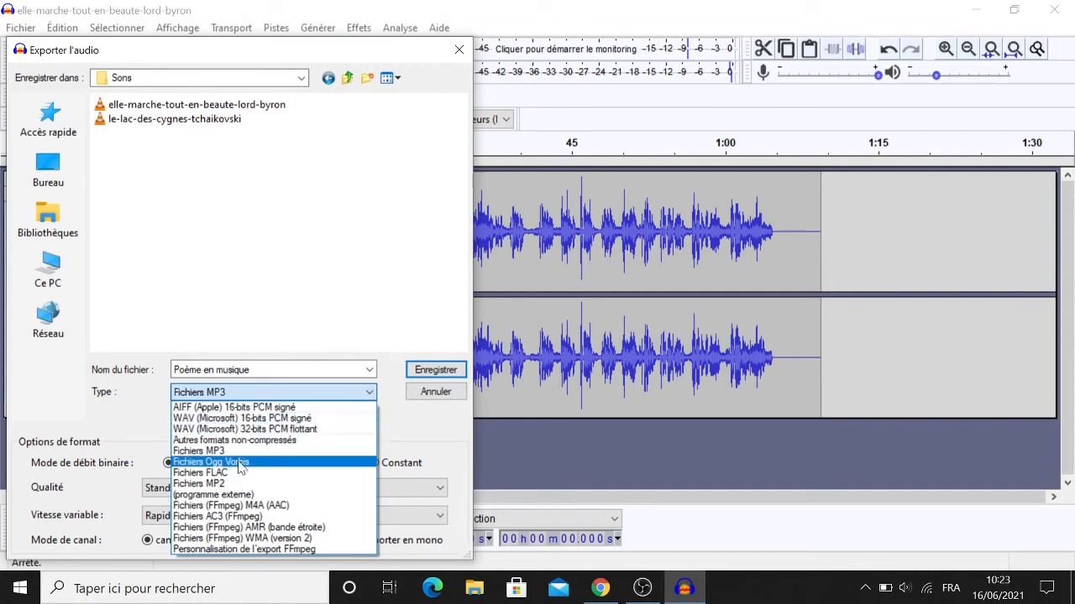
click(211, 456)
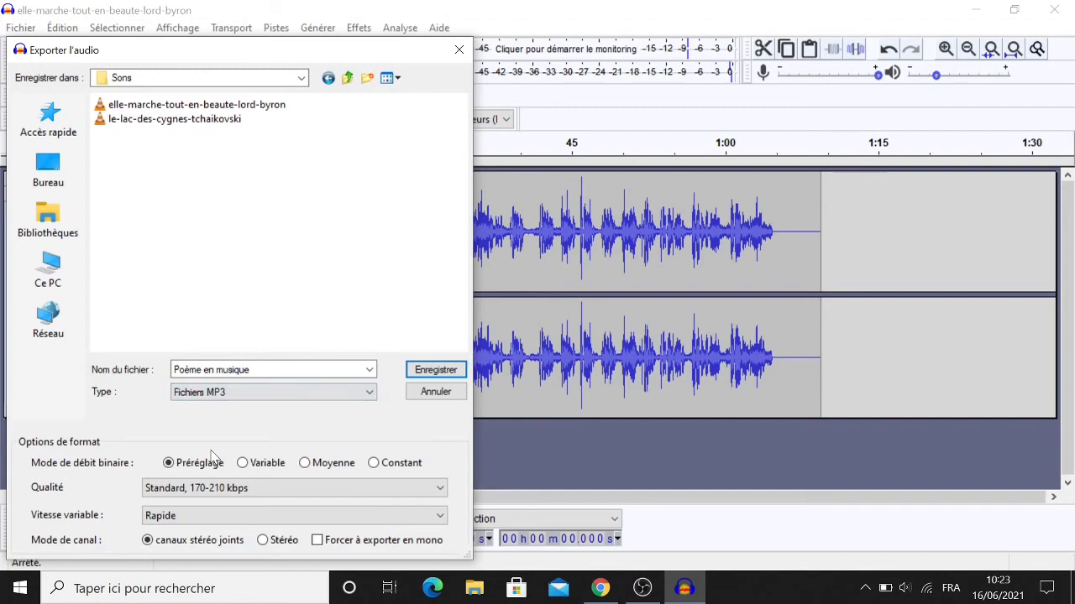
click(429, 369)
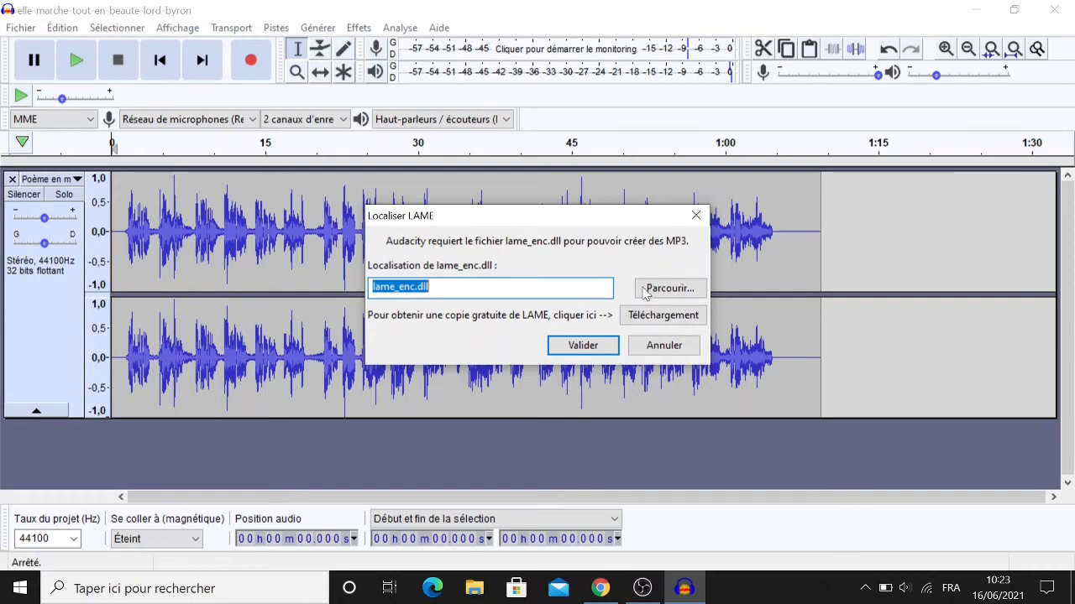
click(608, 351)
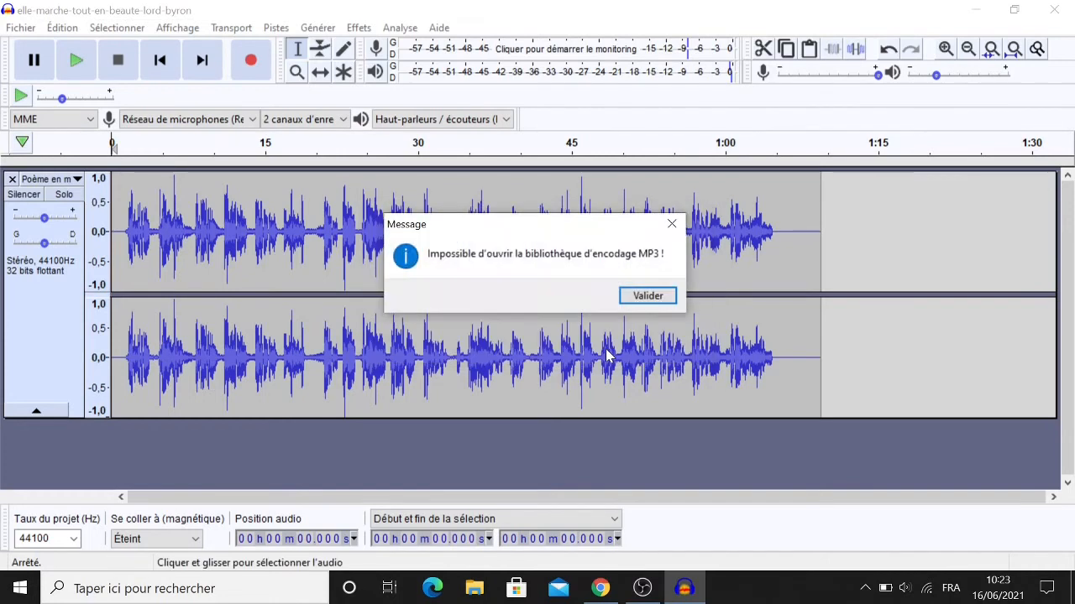
click(647, 295)
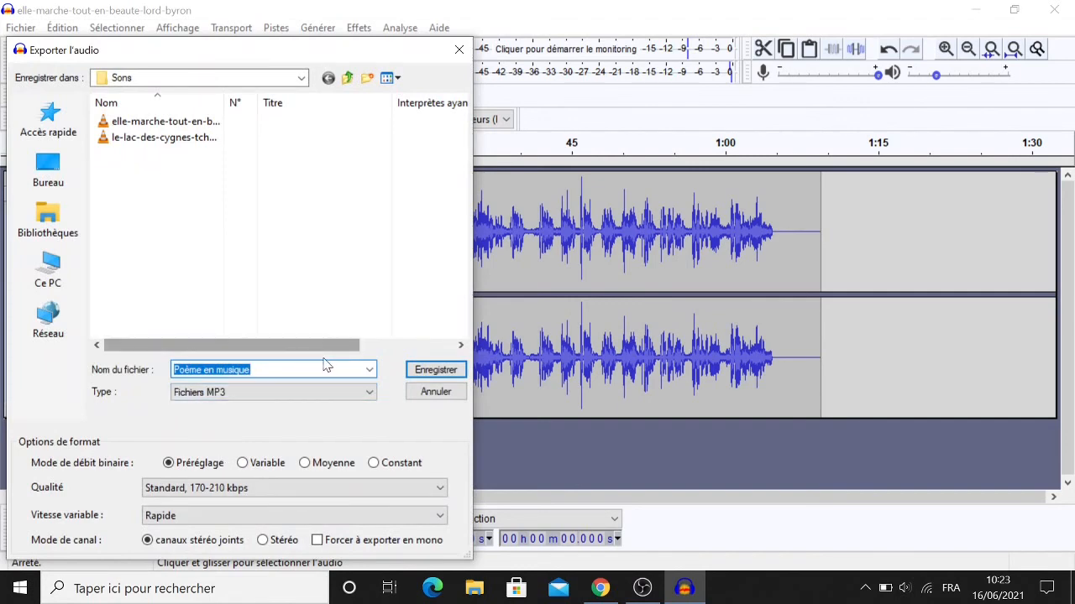
click(433, 371)
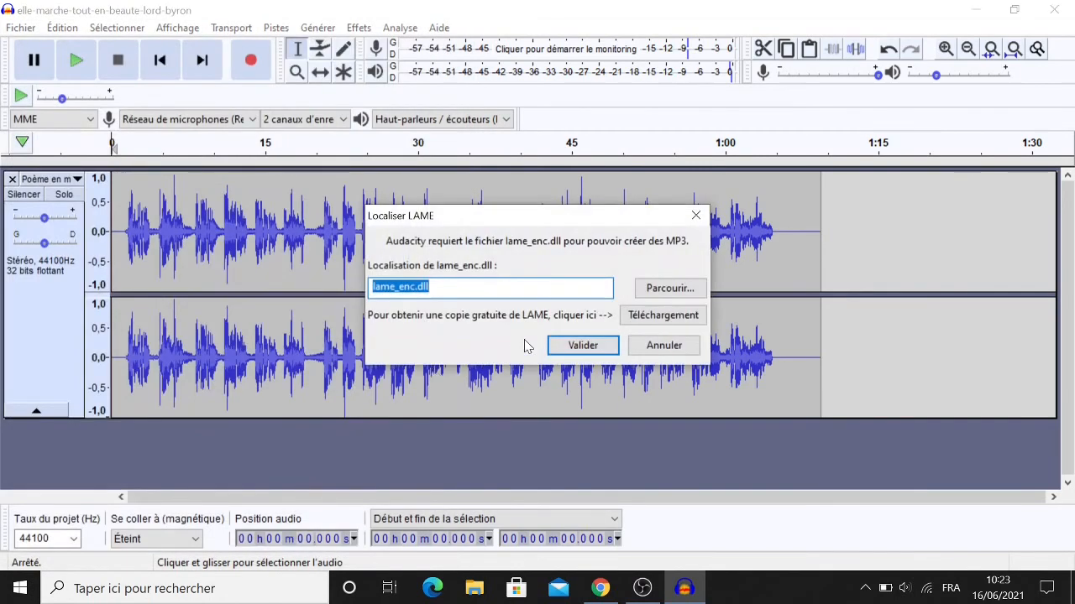
click(643, 348)
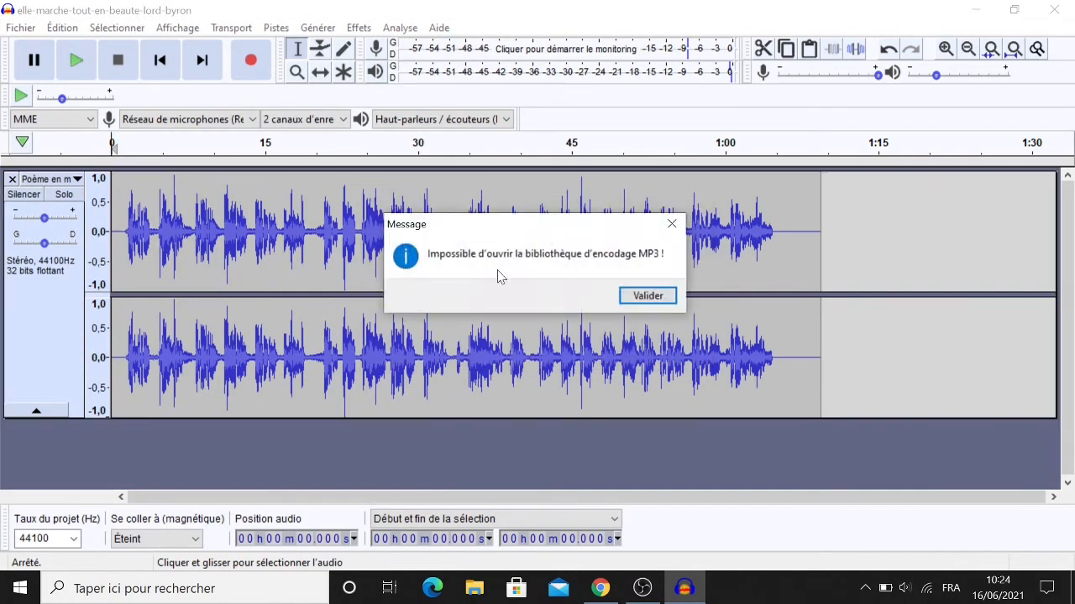
click(644, 296)
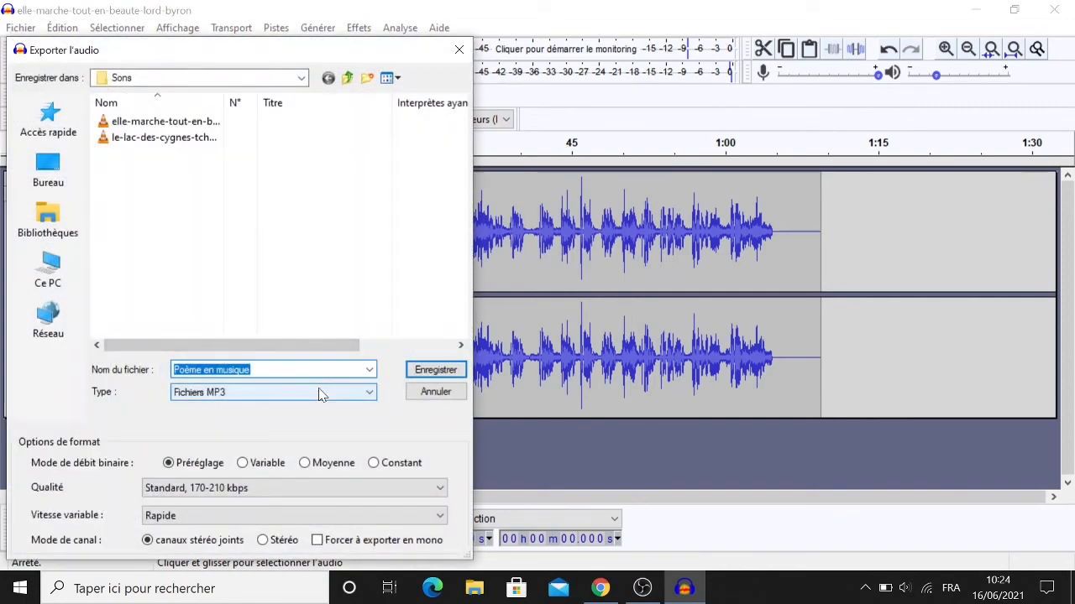
Step: Export the file as WAV (Microsoft) 16-bit signed PCM instead, accepting the existing metadata tags
click(319, 392)
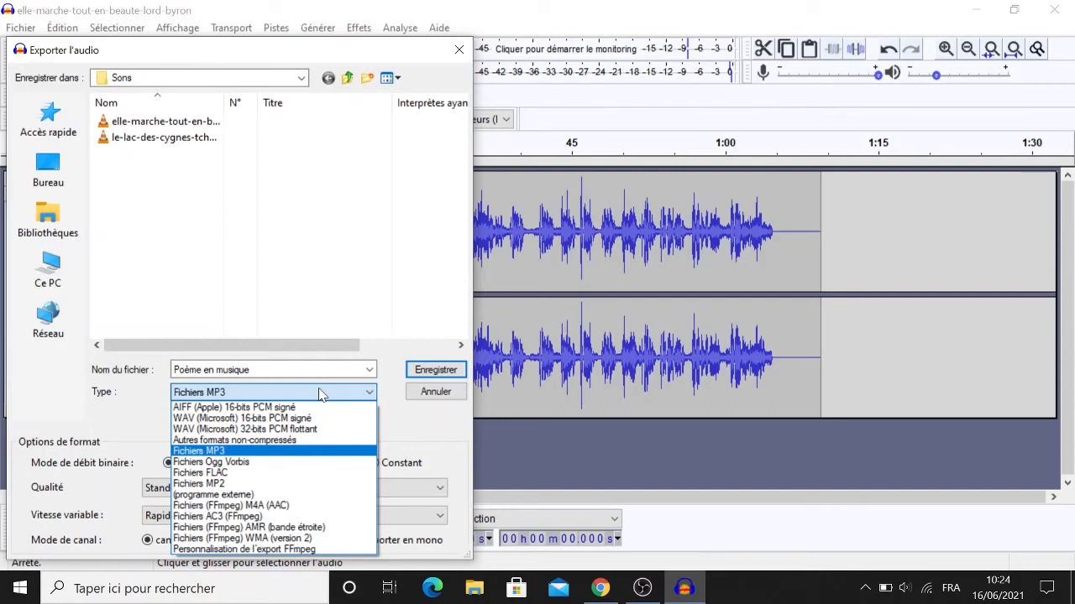
click(265, 419)
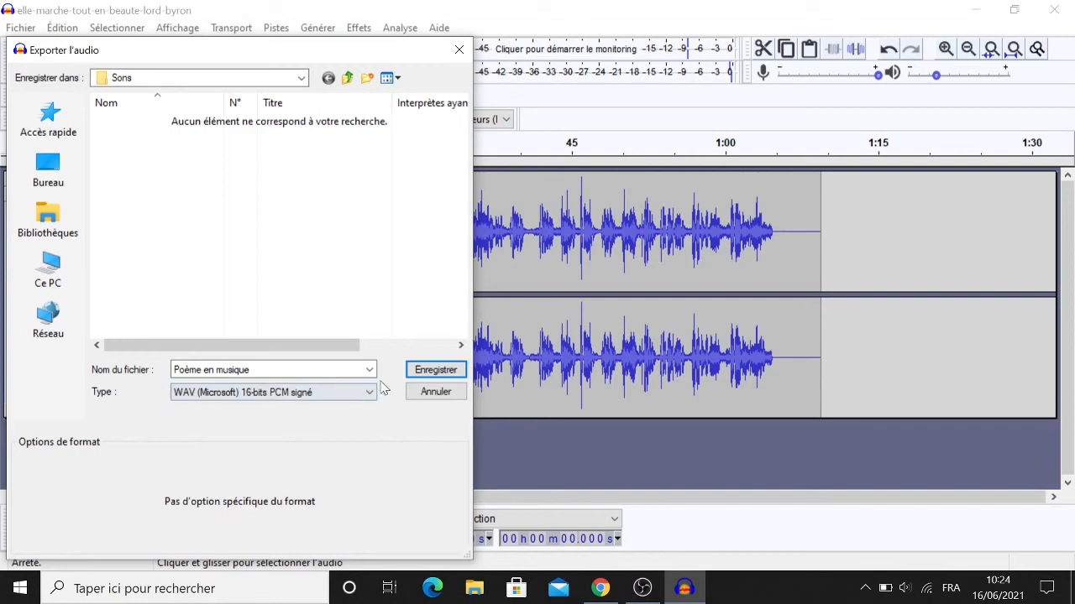
click(422, 372)
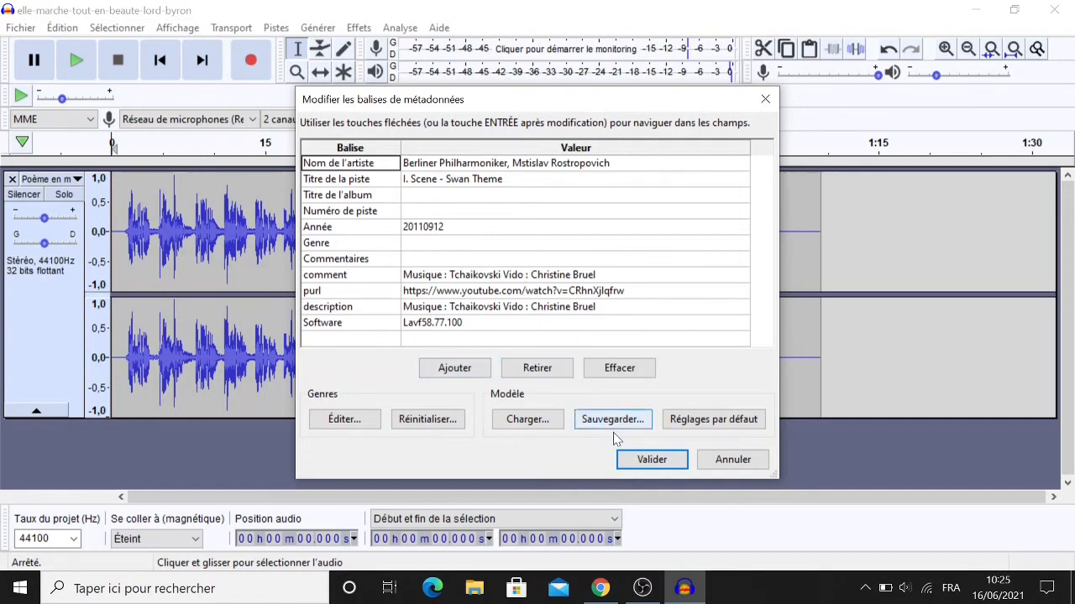
click(654, 465)
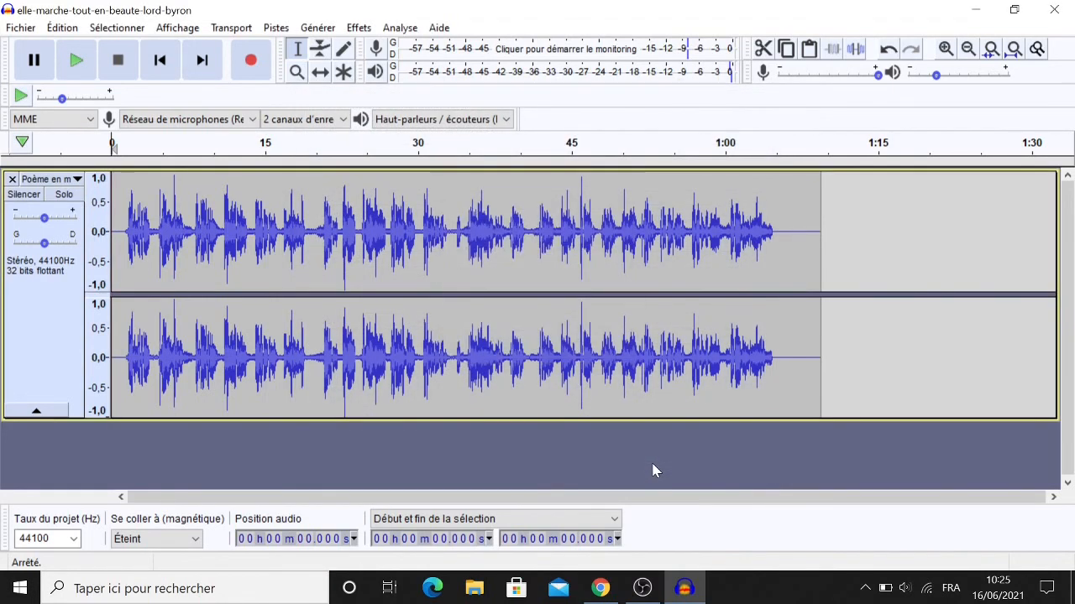
Step: Show the desktop and open the Sons folder to check the exported file, briefly switching to Audacity and back to the folder
click(473, 592)
click(1072, 588)
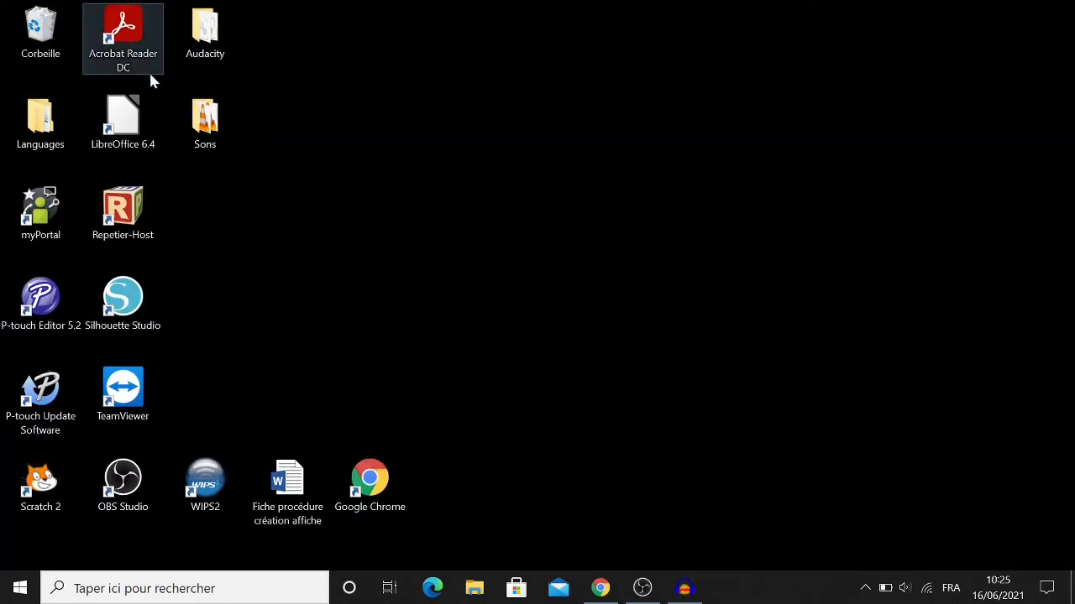
double_click(202, 121)
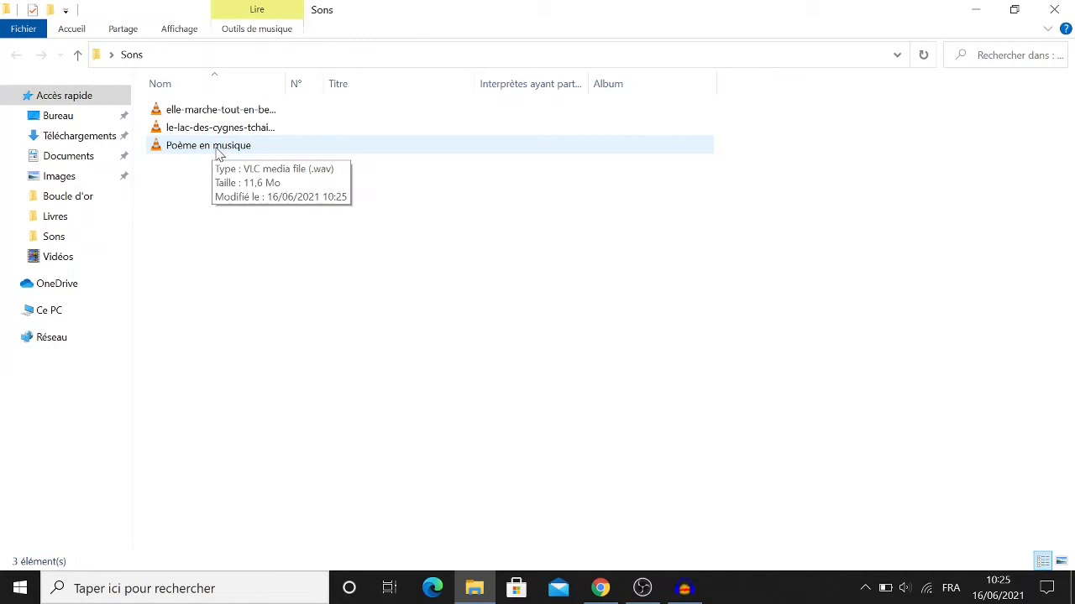
click(683, 589)
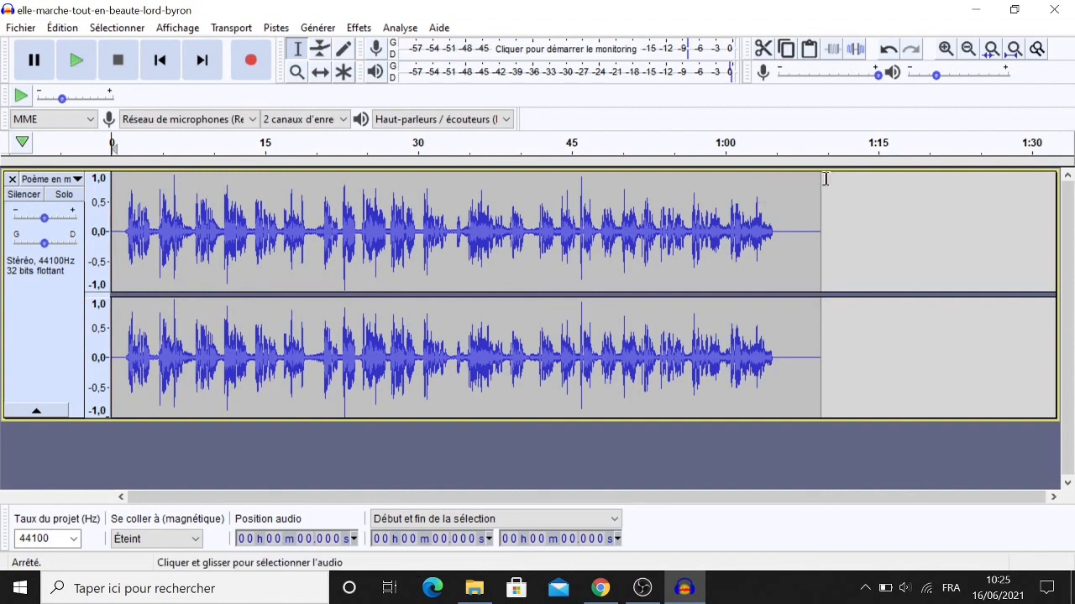
click(690, 601)
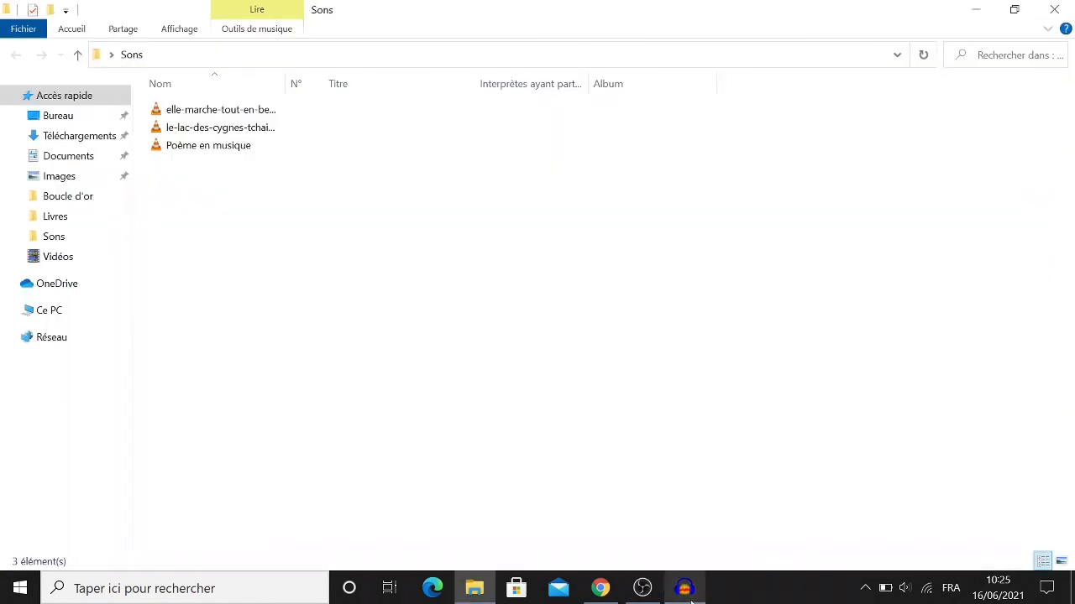
Step: Play the exported "Poème en musique" file in VLC, dismissing the update offer, and close the player after listening to an excerpt
click(193, 153)
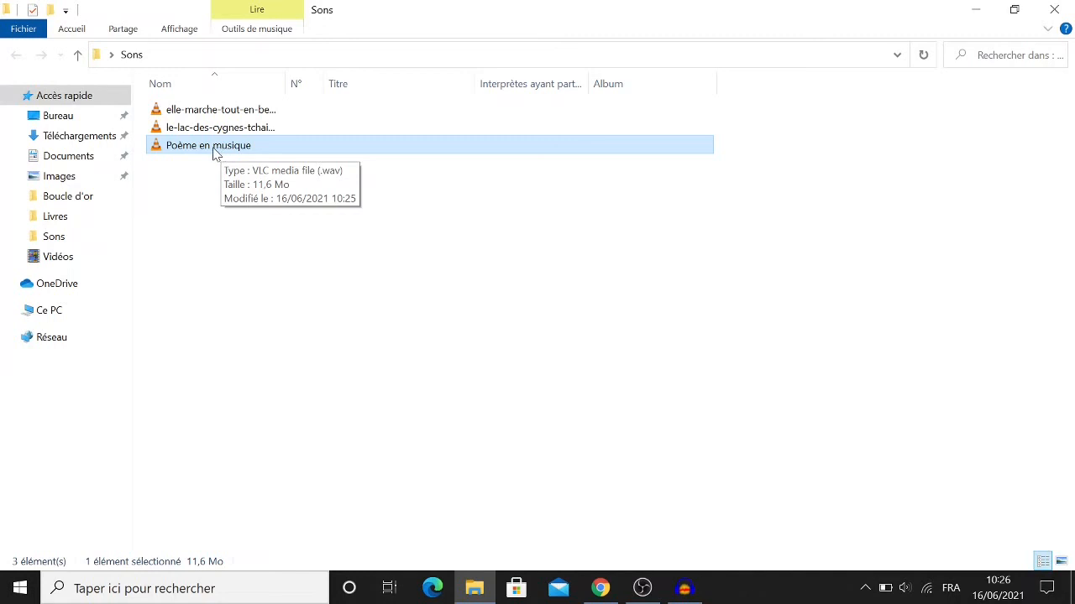
right_click(213, 148)
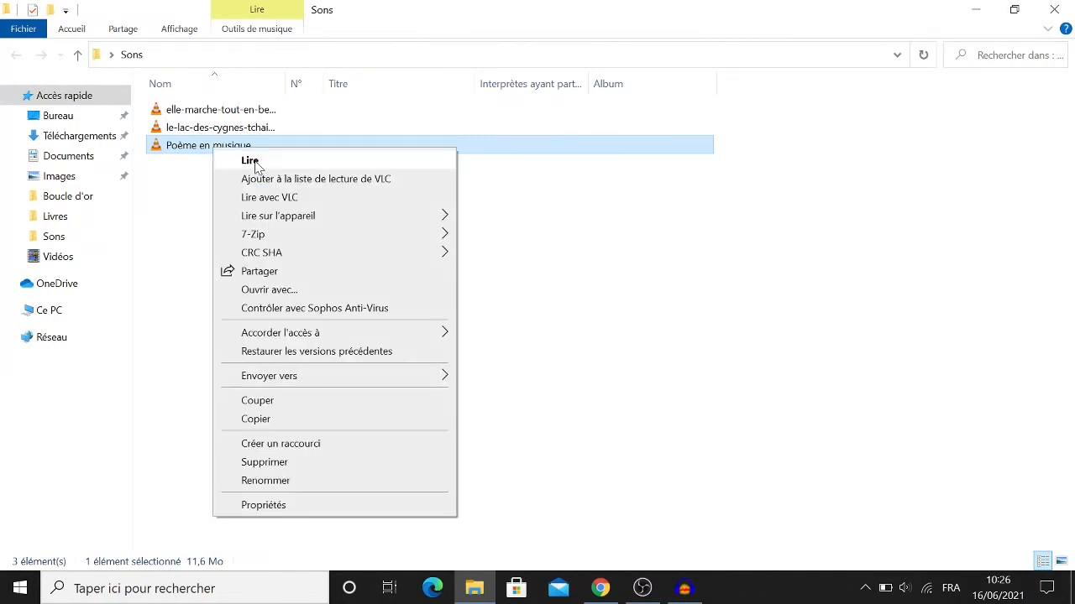
click(250, 161)
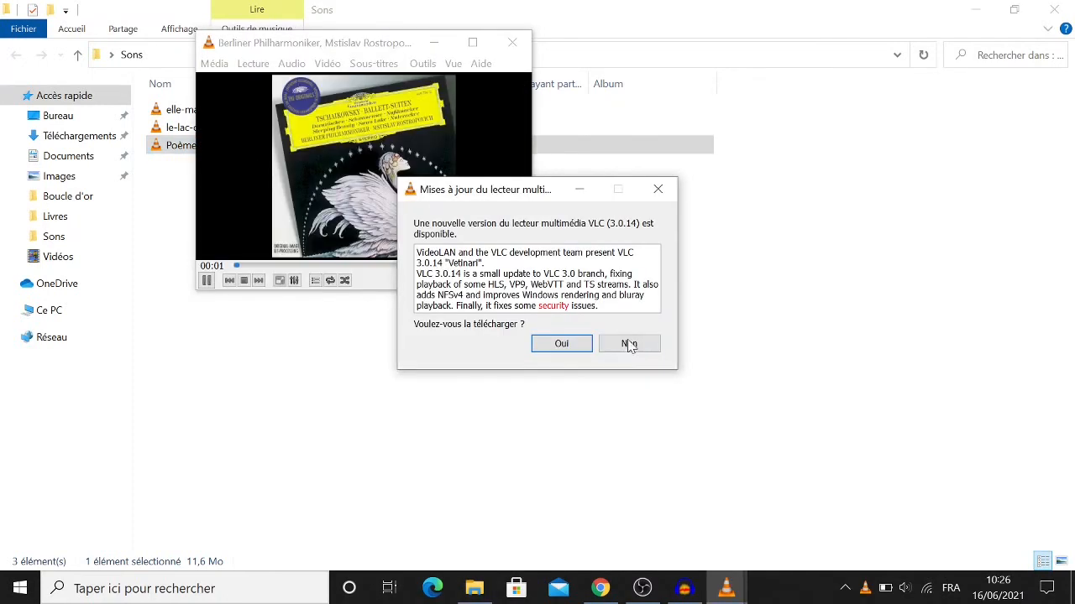
click(659, 191)
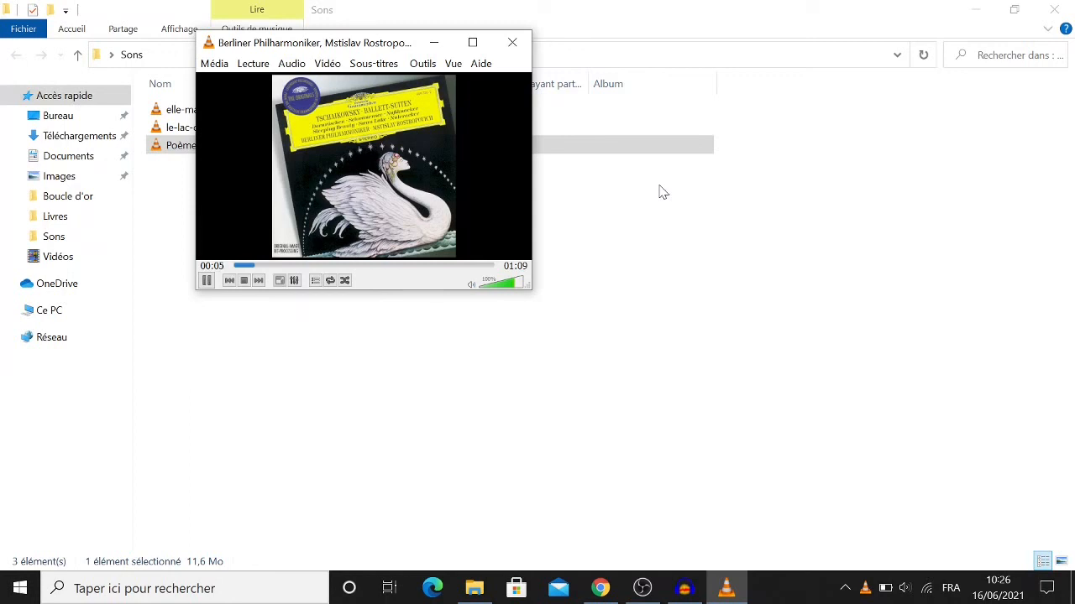
click(207, 283)
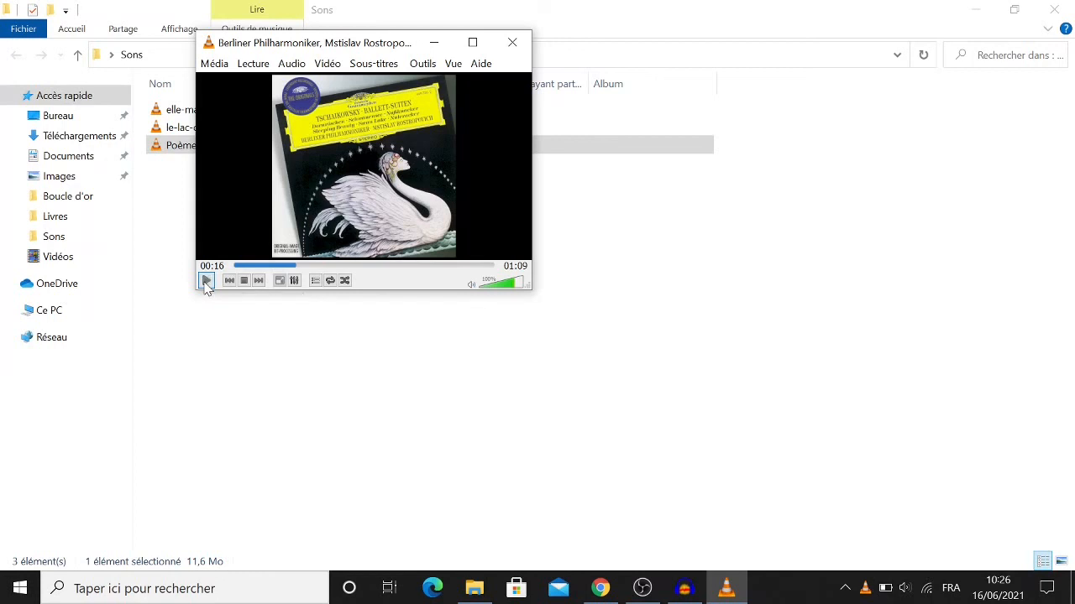
click(517, 50)
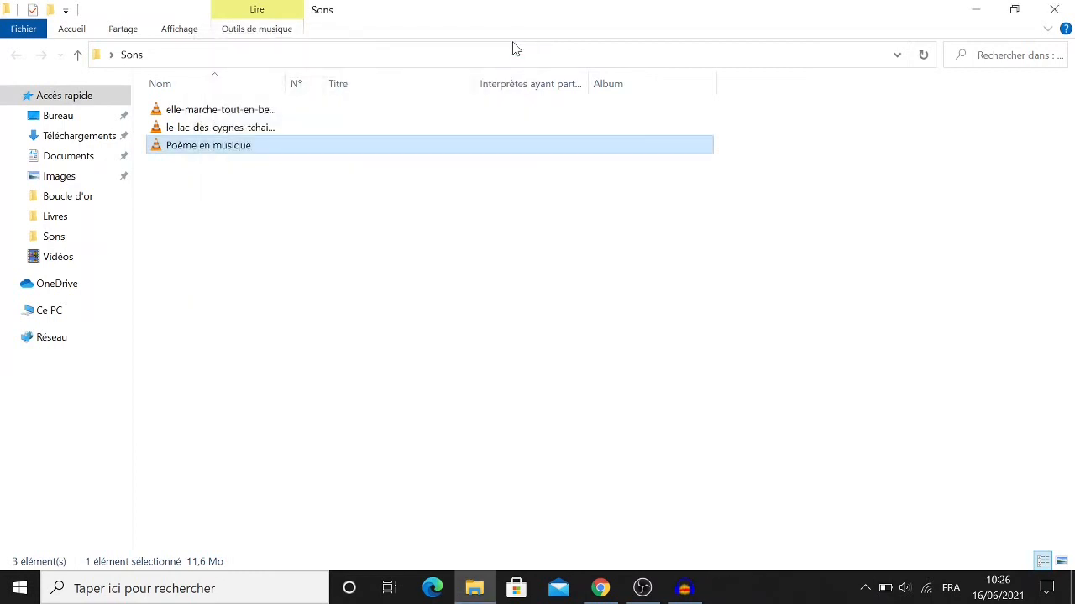